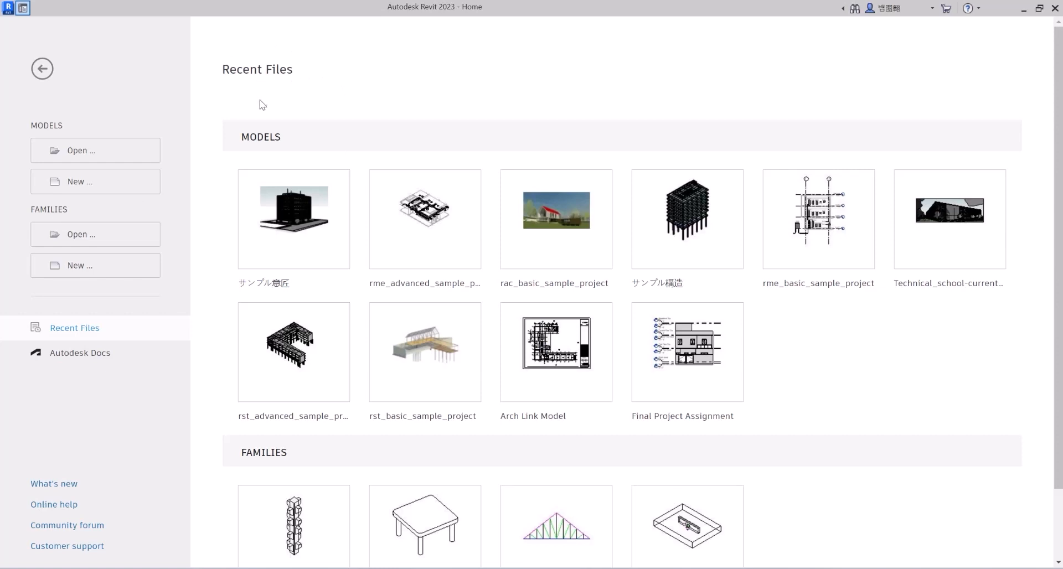
pyautogui.scroll(-2, 261, 102)
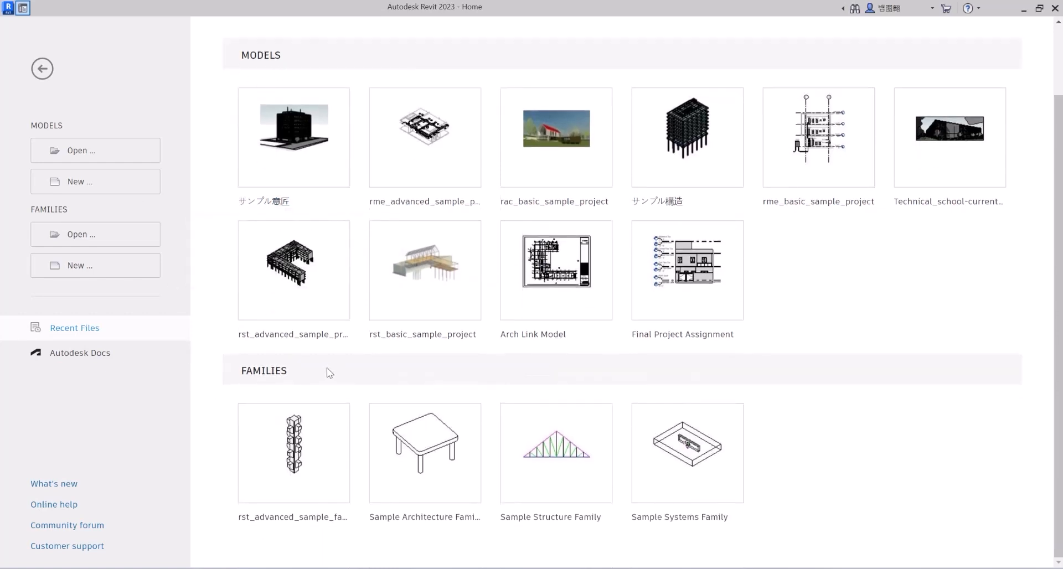
pyautogui.scroll(2, 326, 372)
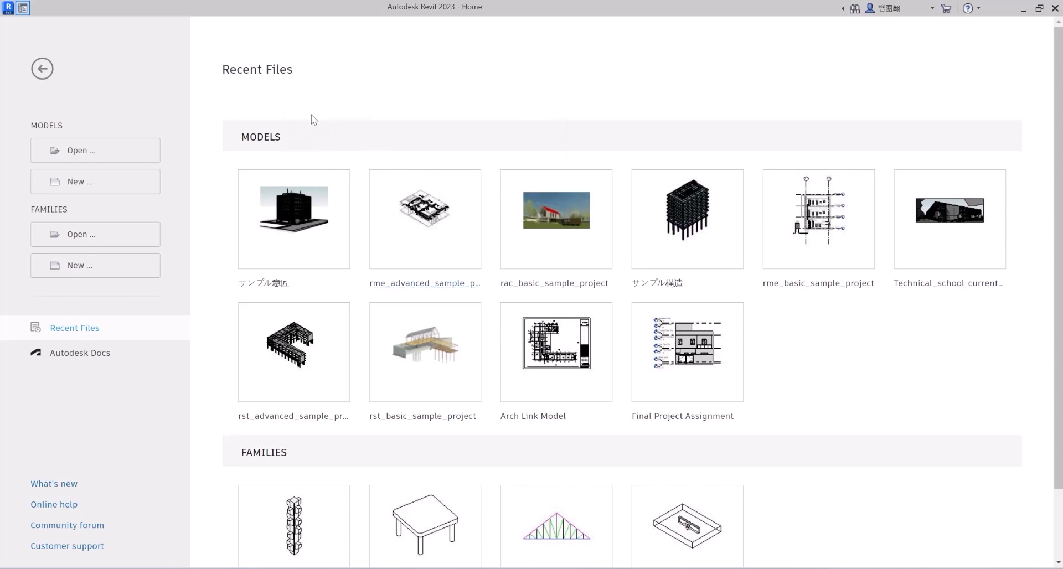
# Start opening a model and browse to the Samples folder in C:\Program Files\Autodesk\Revit 2023.
pyautogui.moveTo(387, 221)
pyautogui.click(77, 158)
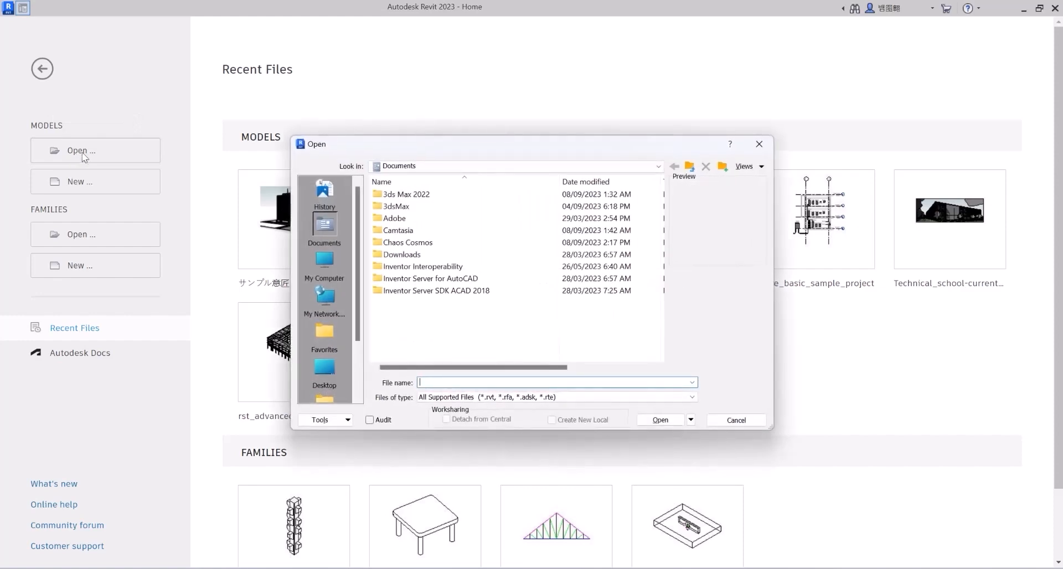
pyautogui.click(320, 261)
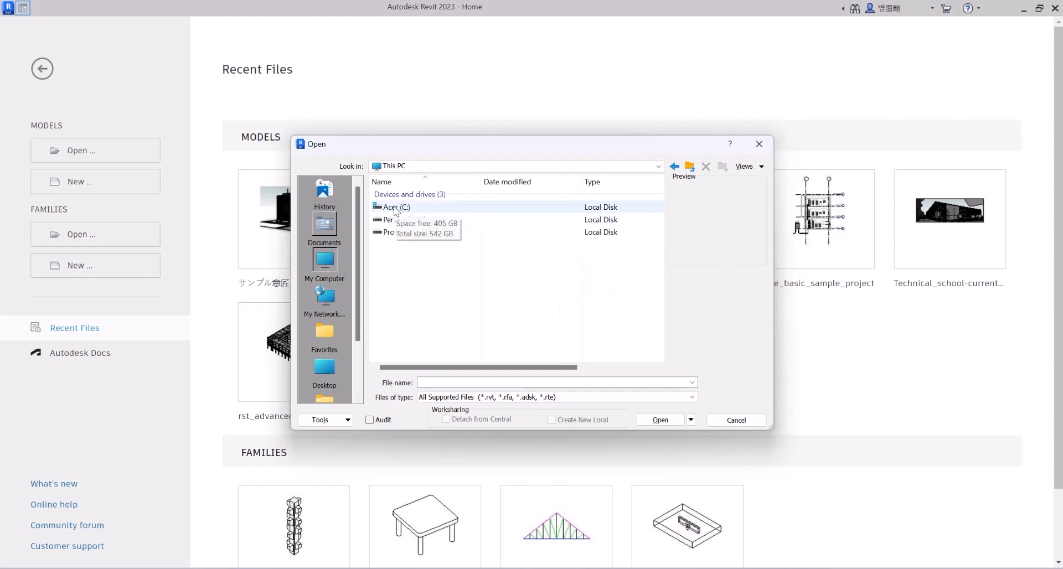
pyautogui.doubleClick(395, 208)
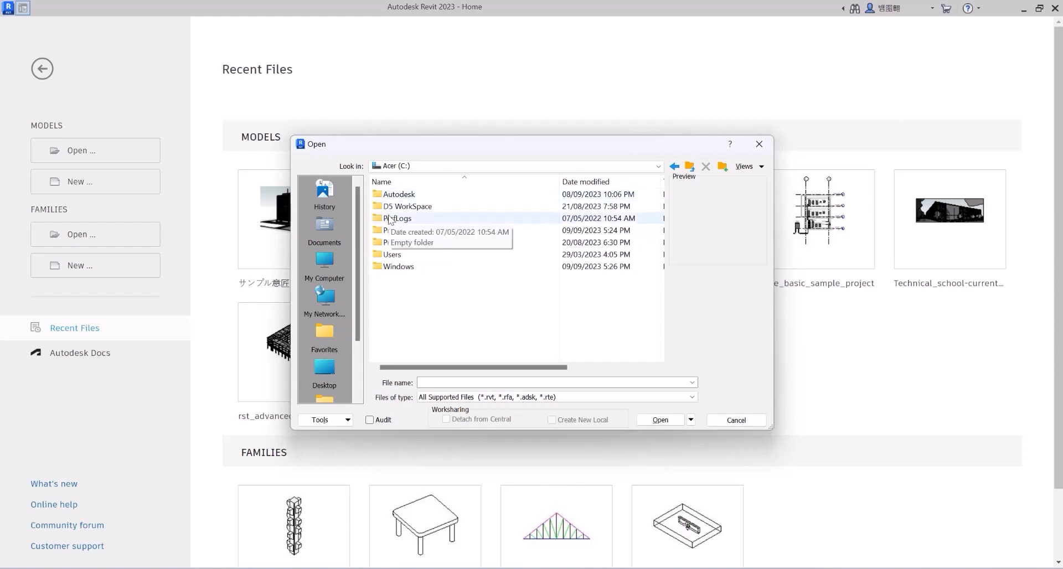
pyautogui.doubleClick(397, 231)
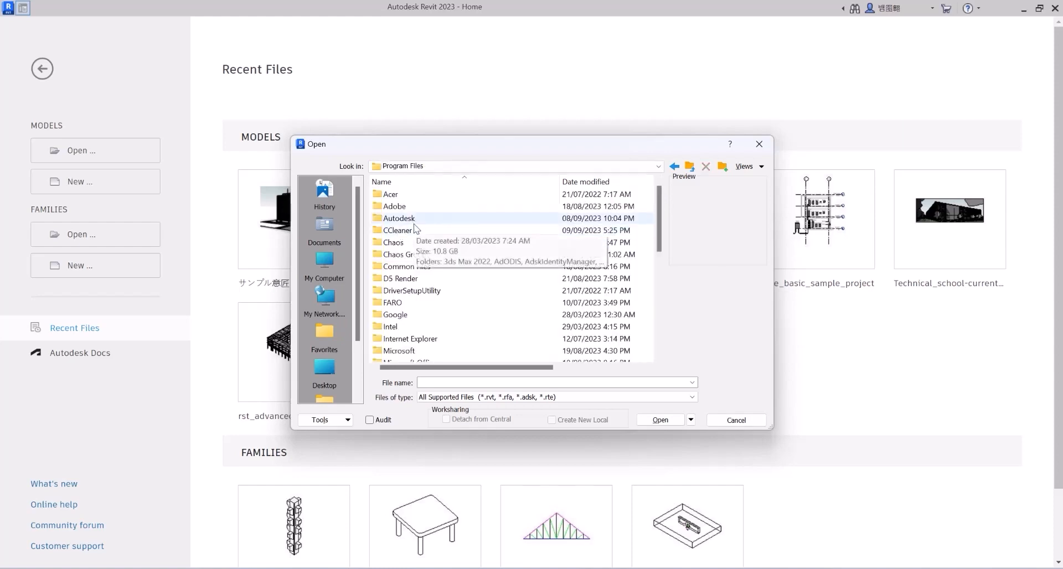
pyautogui.doubleClick(402, 220)
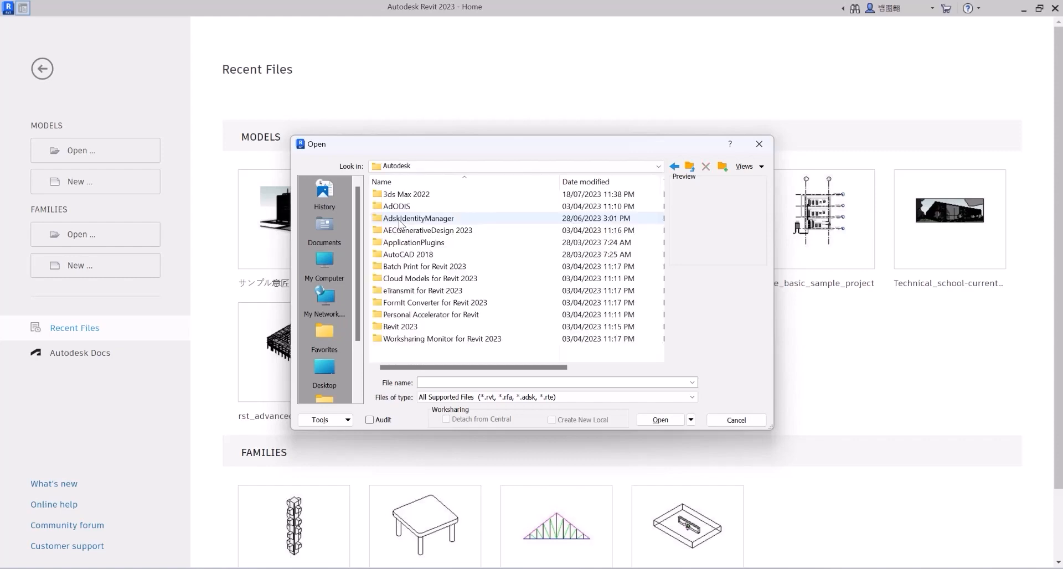
pyautogui.doubleClick(398, 326)
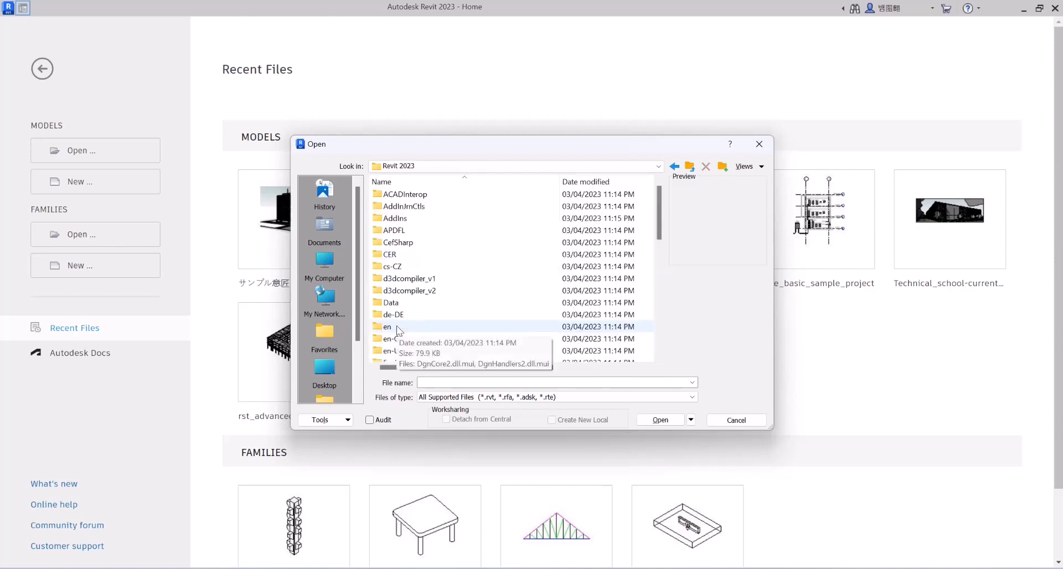
pyautogui.scroll(-10, 397, 328)
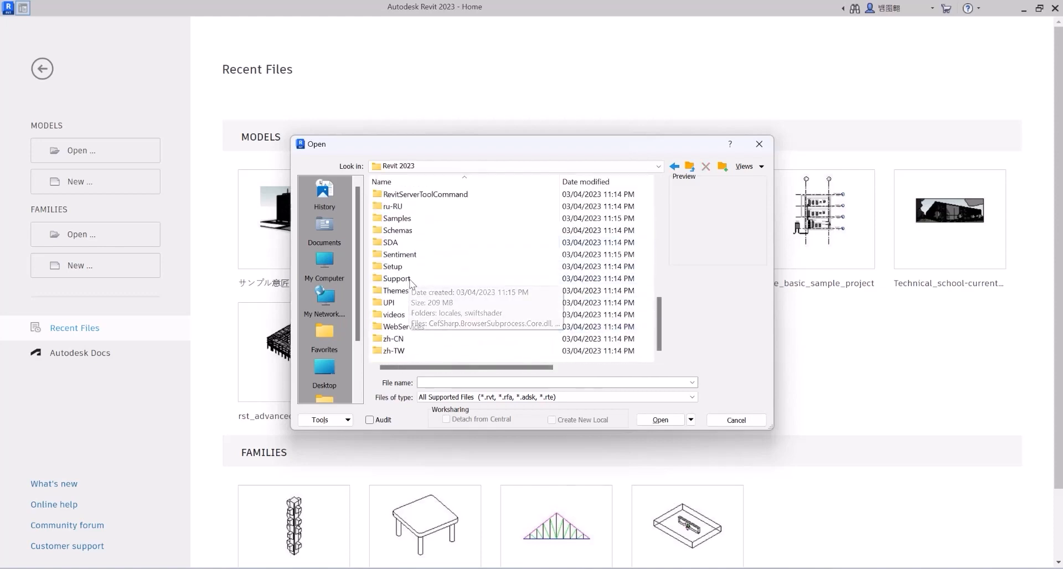
pyautogui.doubleClick(399, 219)
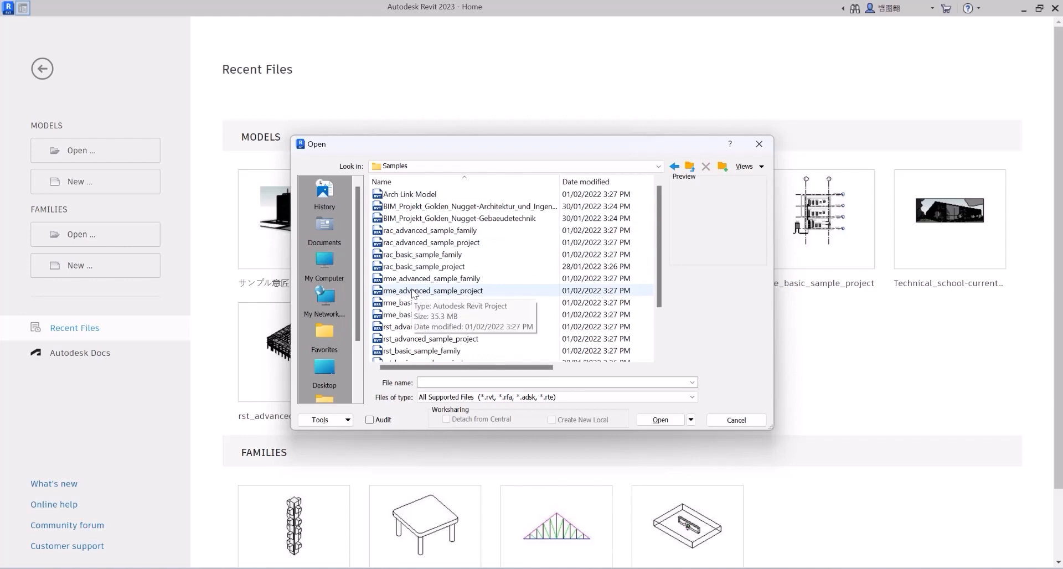
# Preview several sample files, open rac_basic_sample_project to view its title sheet, and close it again.
pyautogui.click(411, 219)
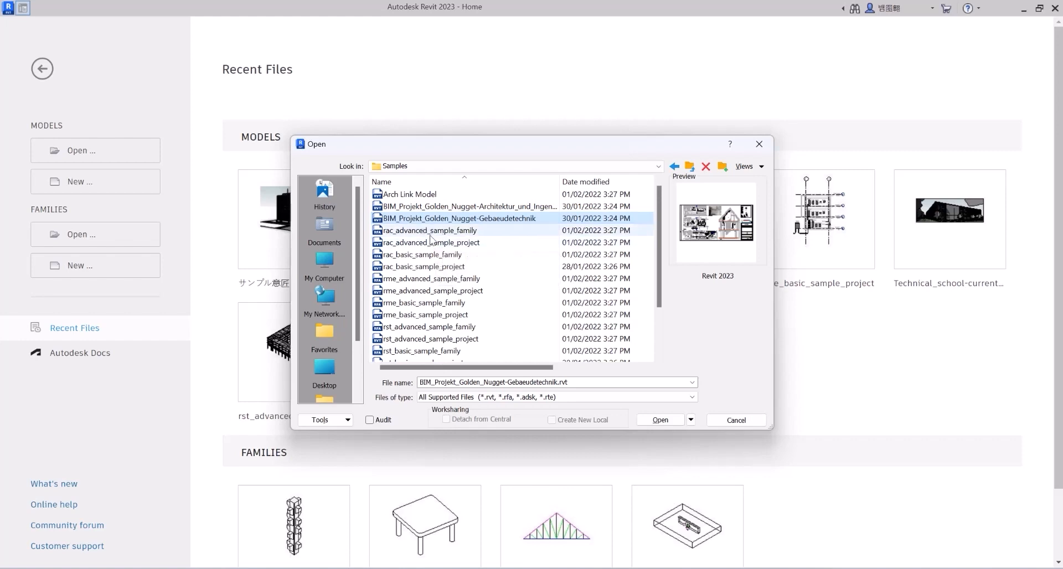
pyautogui.click(440, 254)
pyautogui.click(440, 231)
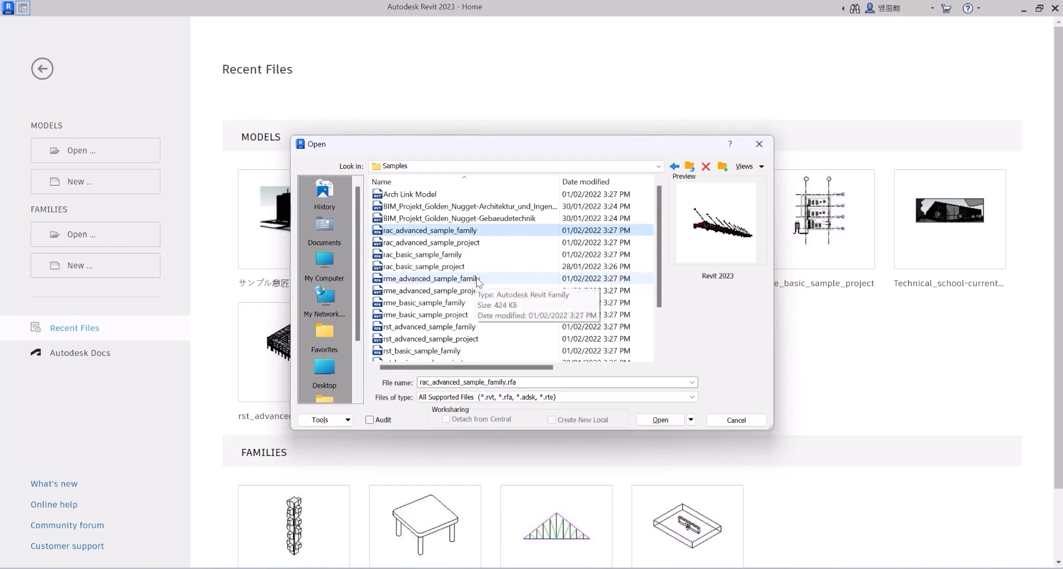
pyautogui.click(440, 267)
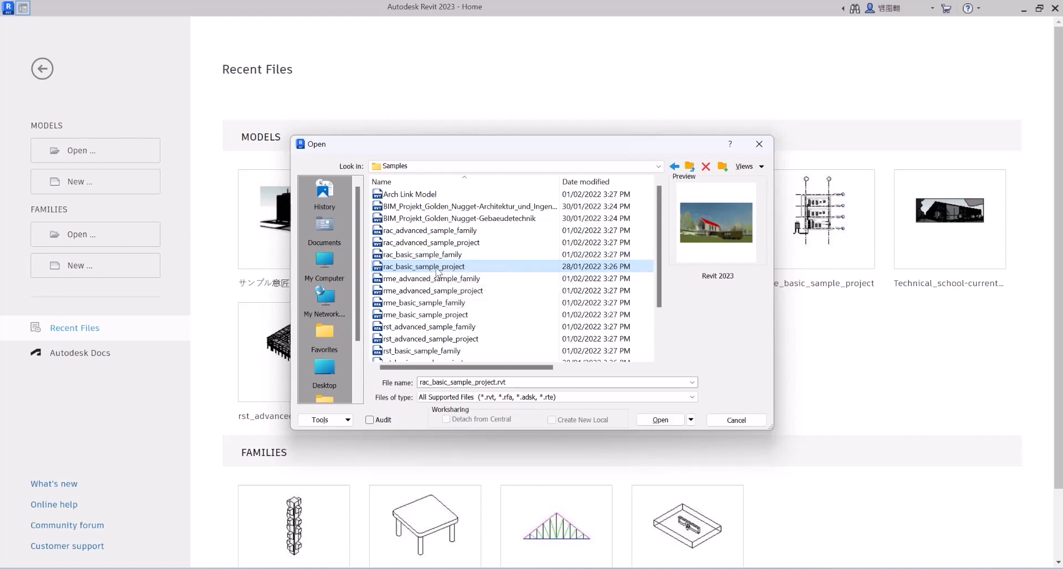
pyautogui.click(657, 419)
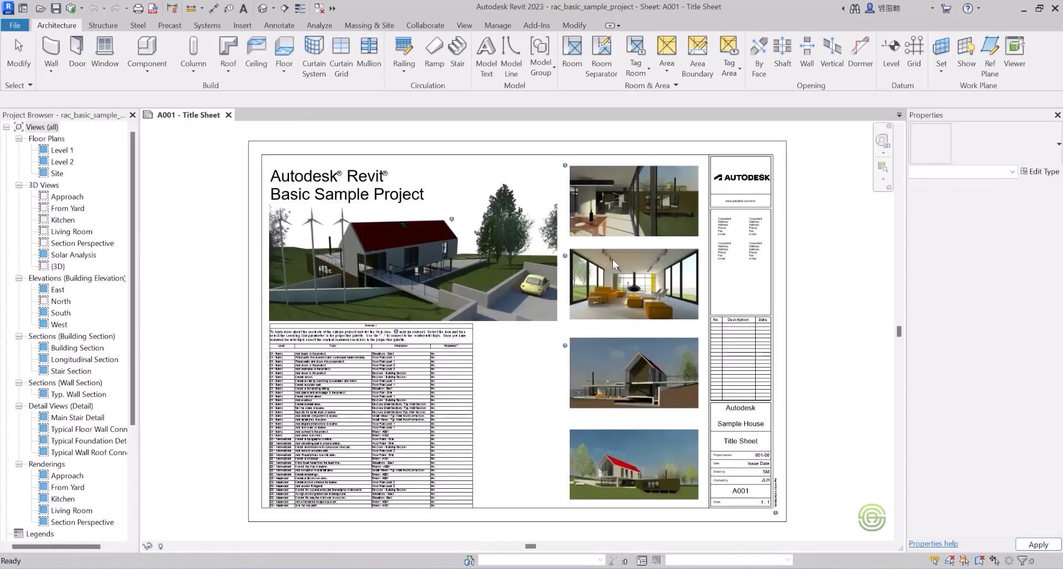
pyautogui.click(228, 115)
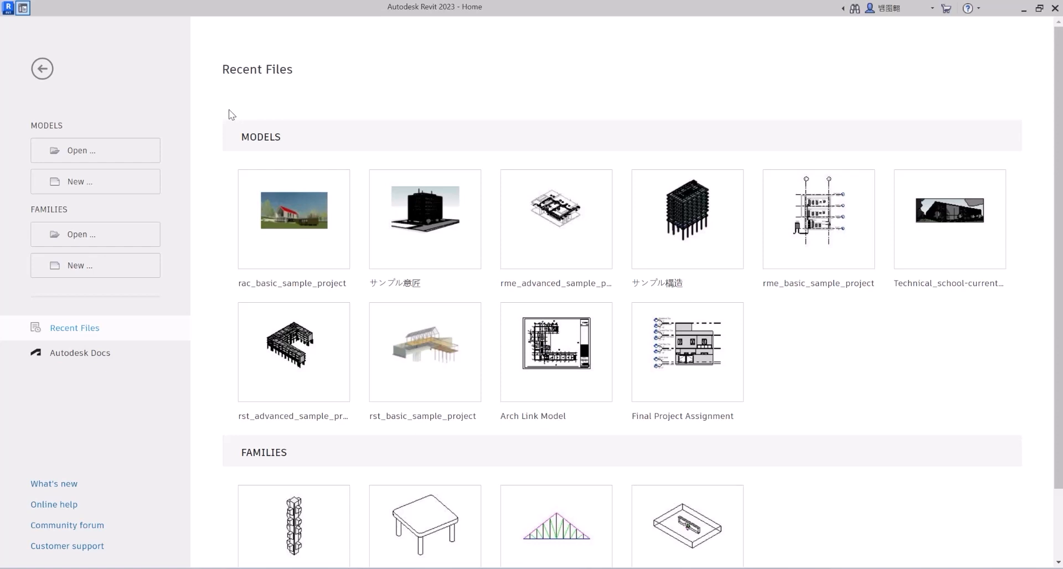
# Create a new project based on the Architectural Template.
pyautogui.click(76, 186)
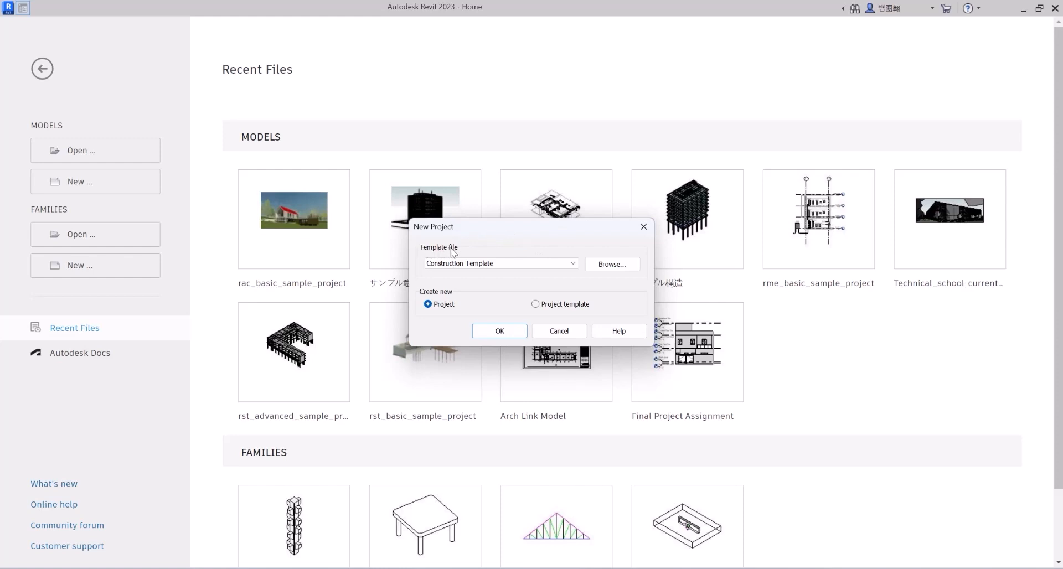
pyautogui.click(544, 264)
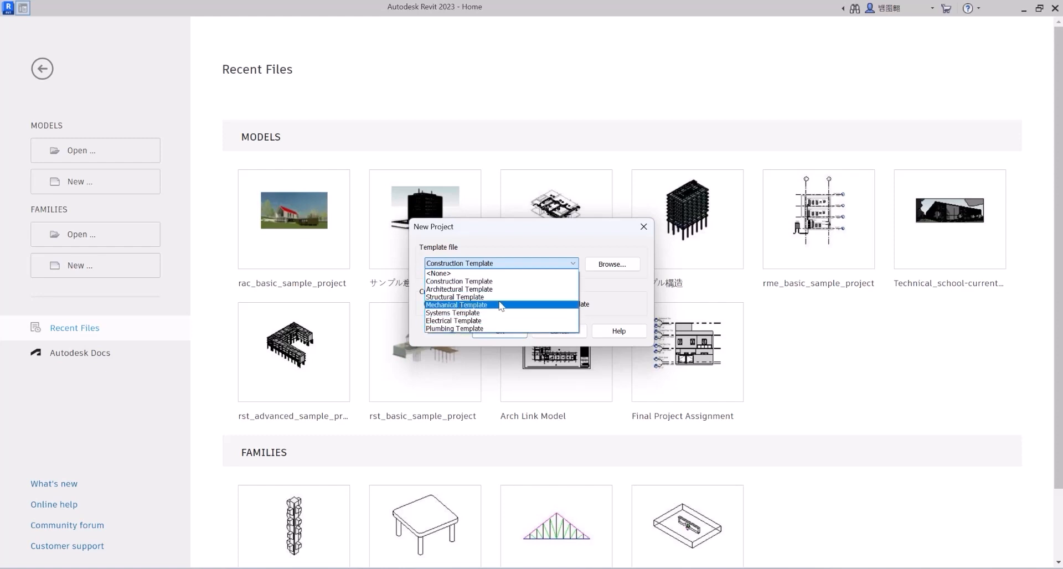
pyautogui.click(471, 290)
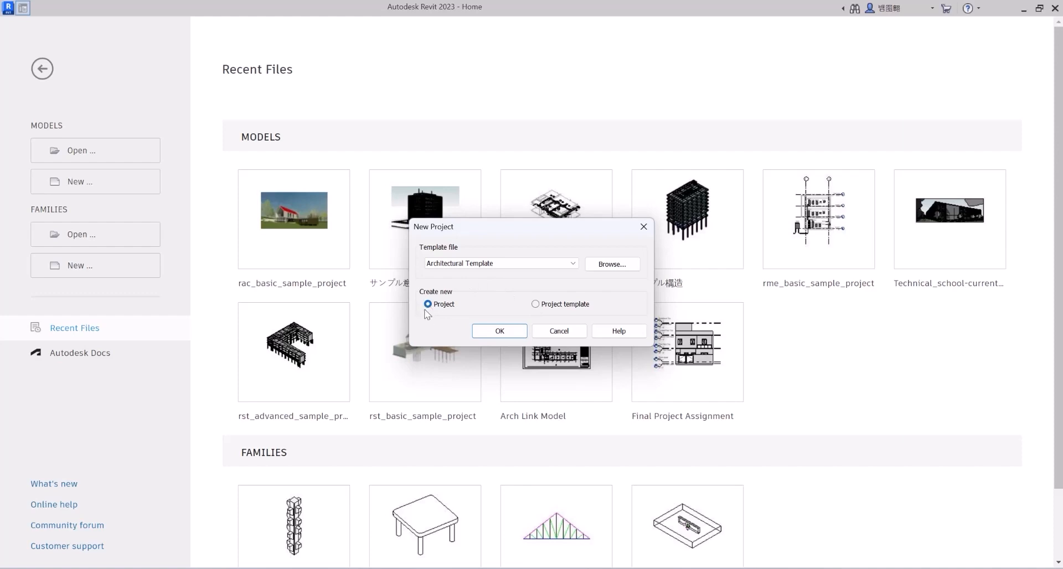
pyautogui.click(500, 331)
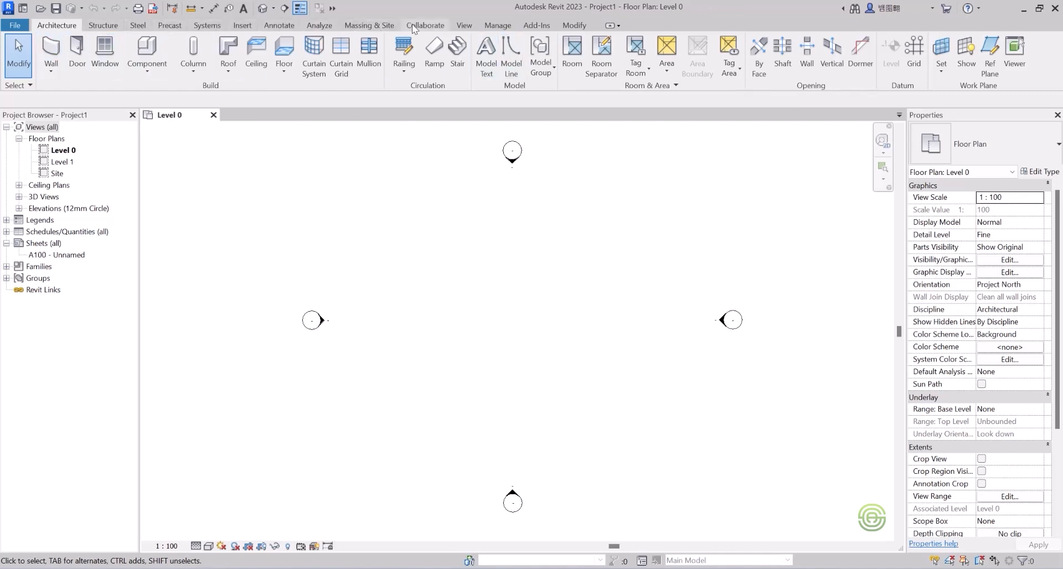
# Look through the tool categories from Structure, Steel and Precast to Manage, Add-Ins and Modify, and return to the Architecture tools.
pyautogui.click(103, 26)
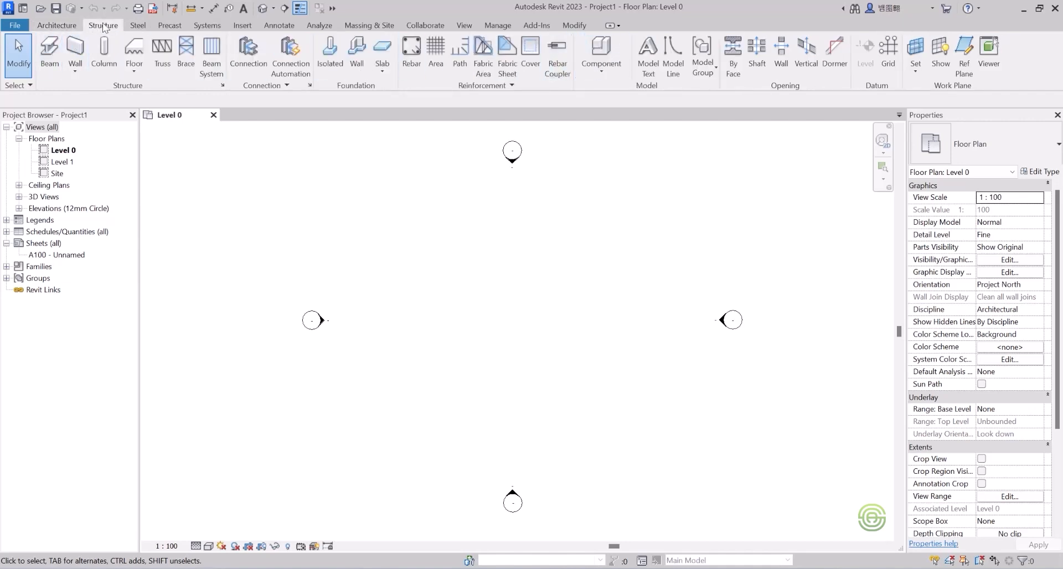
pyautogui.click(140, 25)
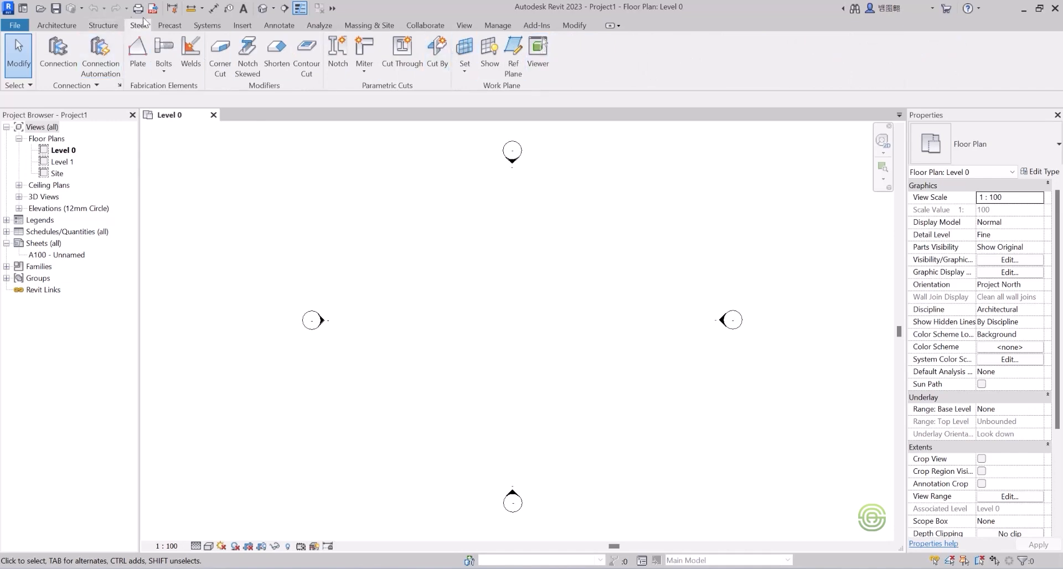
pyautogui.click(174, 28)
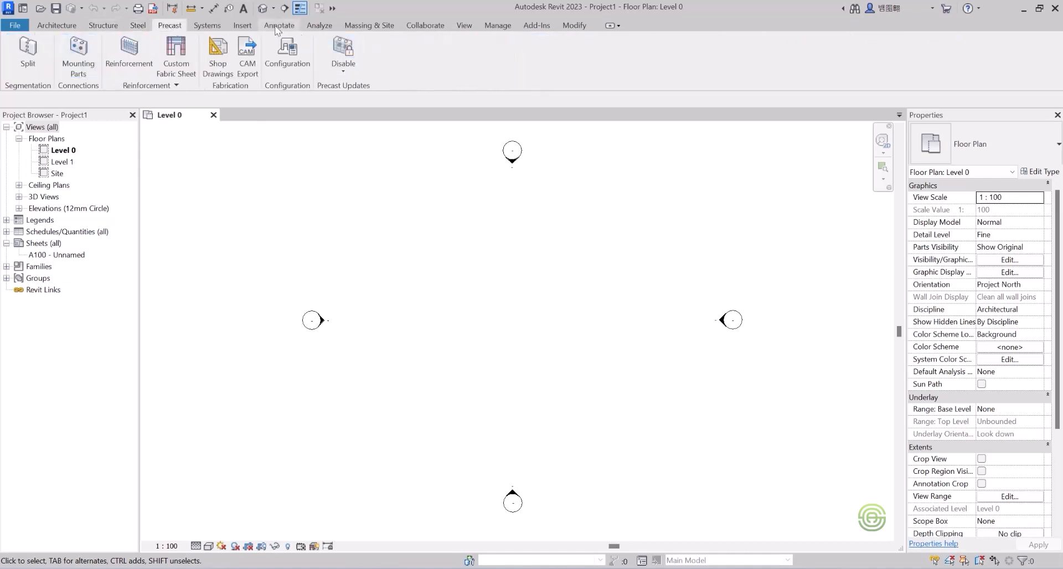
pyautogui.click(207, 28)
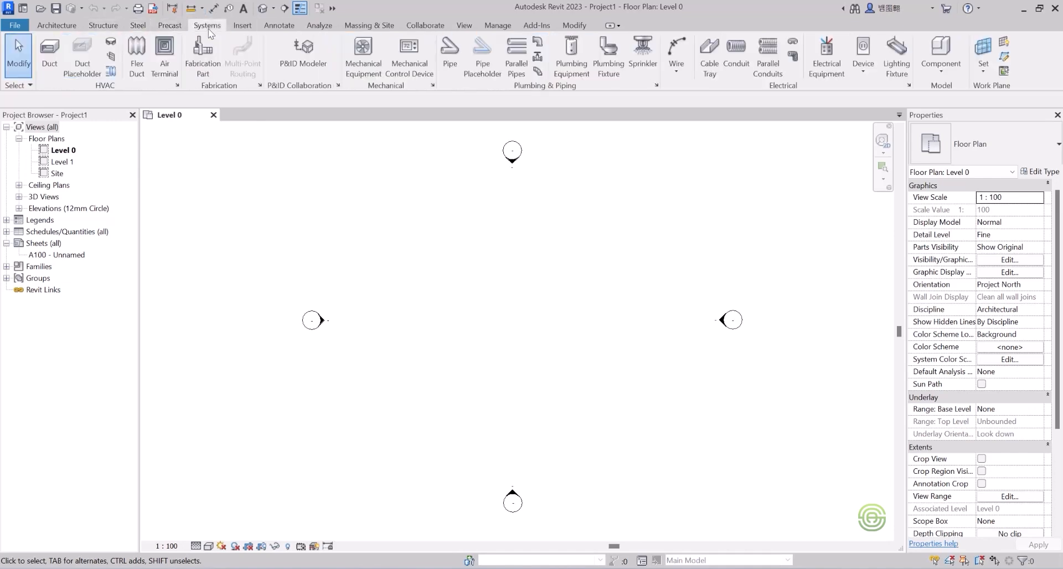
pyautogui.click(240, 26)
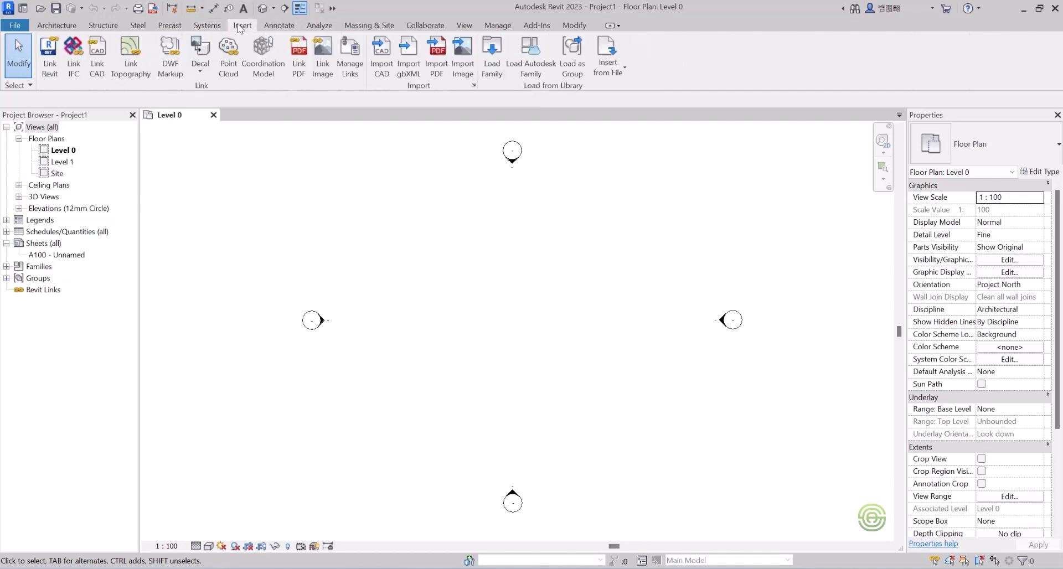
pyautogui.click(274, 25)
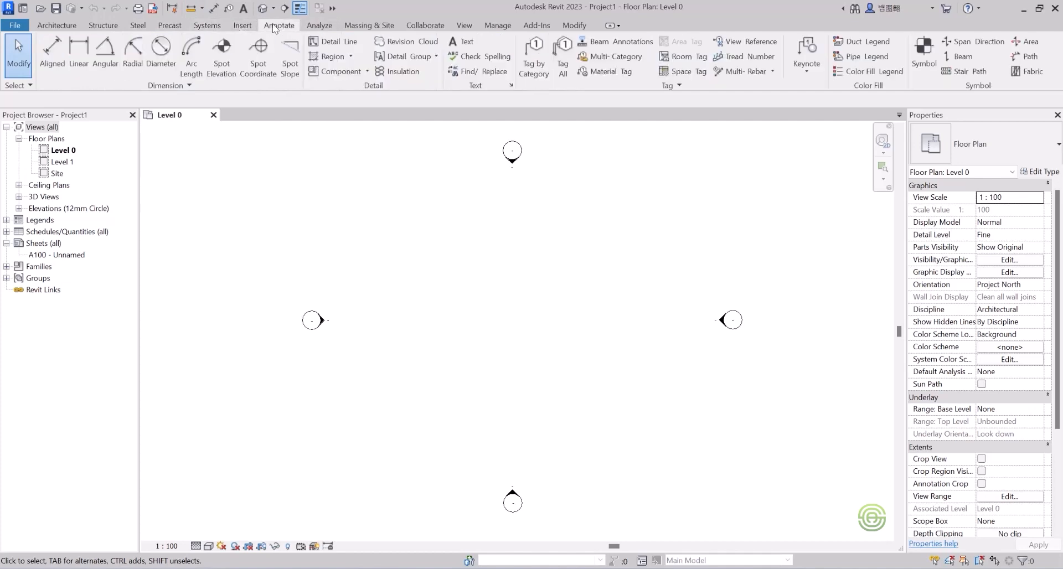
pyautogui.click(323, 25)
pyautogui.click(364, 28)
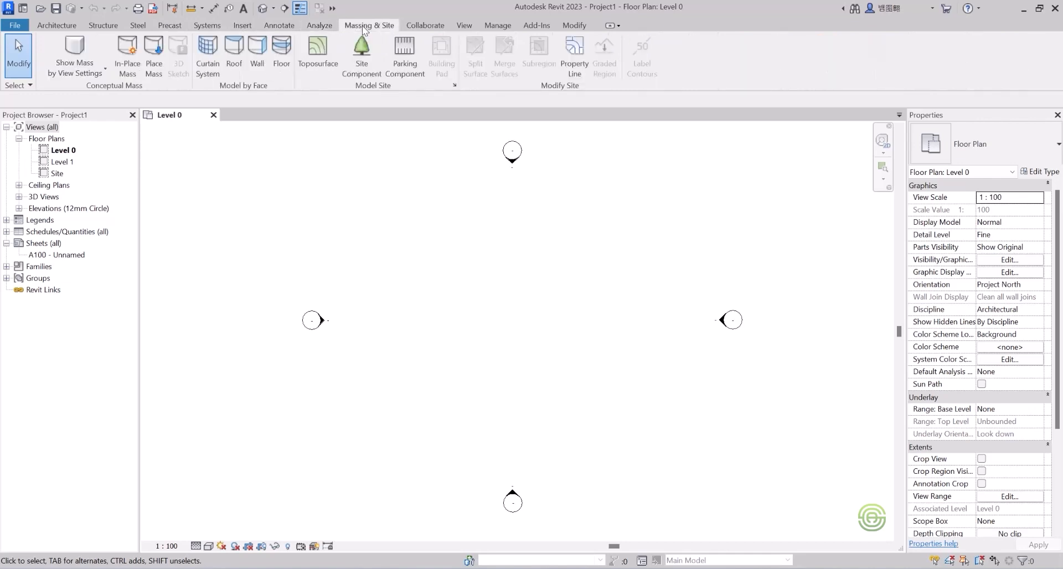
pyautogui.click(423, 25)
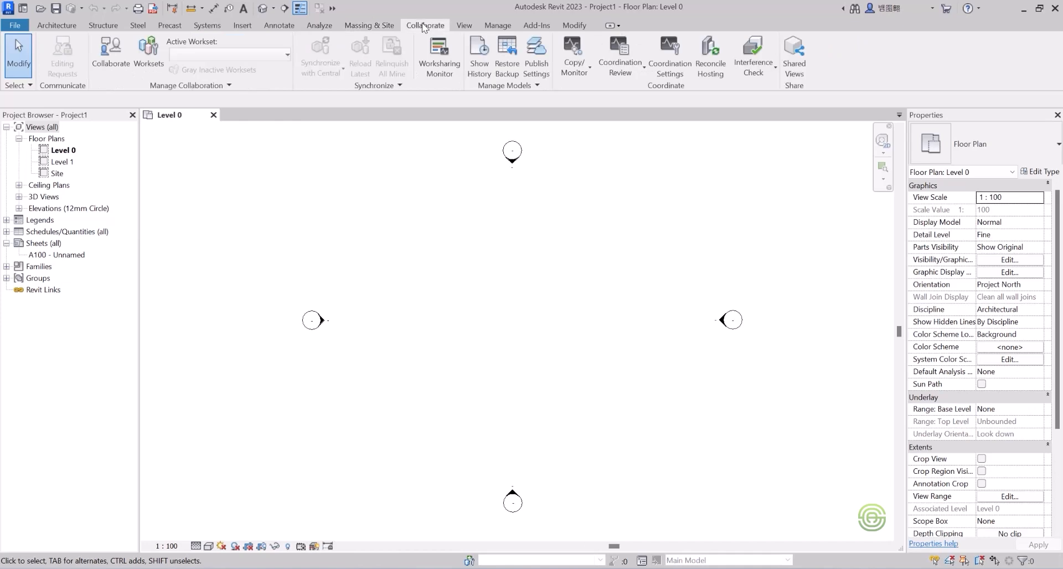
pyautogui.click(469, 24)
pyautogui.click(497, 25)
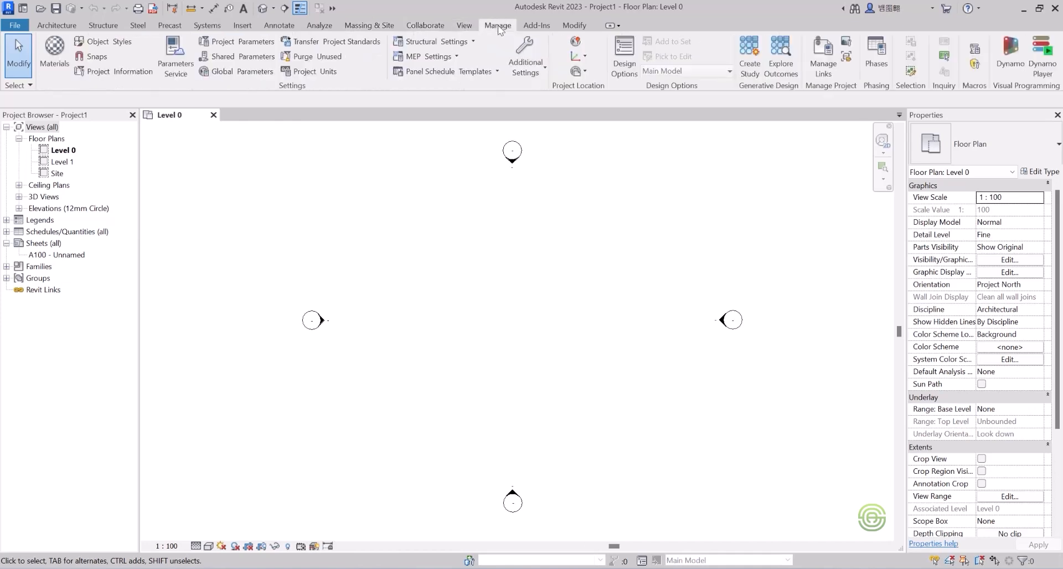
pyautogui.click(538, 26)
pyautogui.click(574, 26)
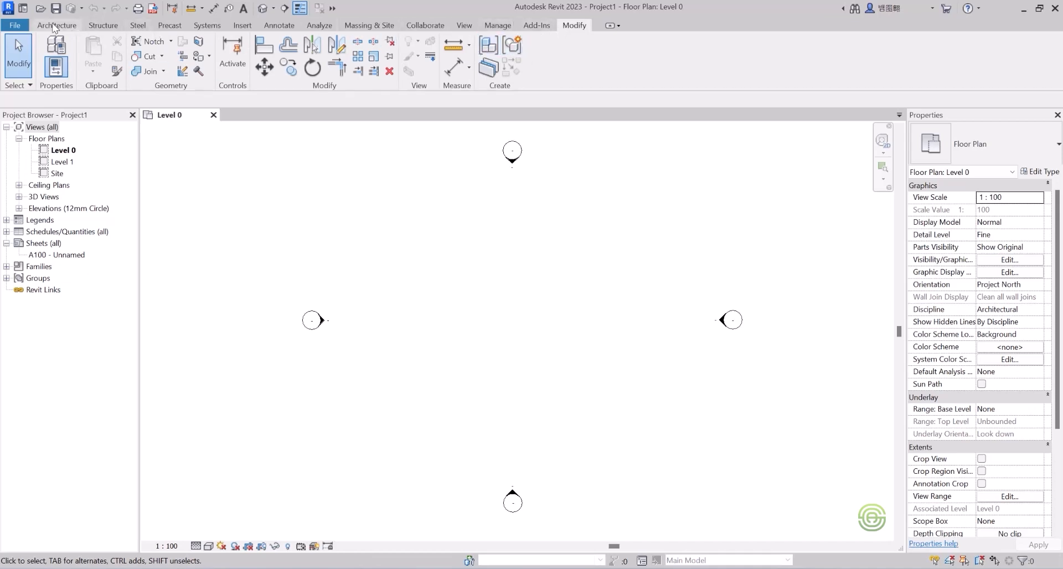
pyautogui.click(55, 26)
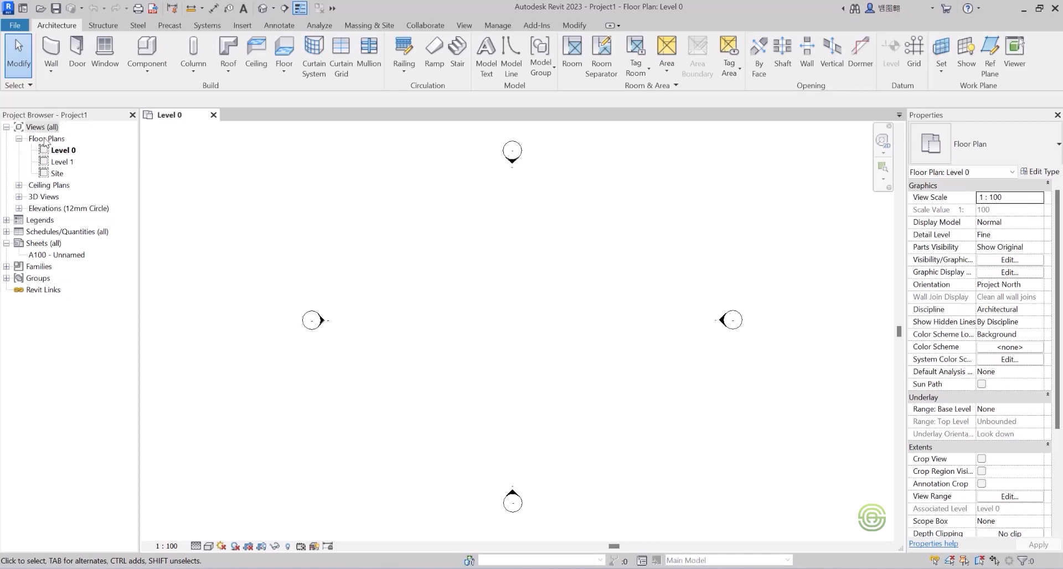
# Open the Level 1 and Site floor plans, the East elevation and the {3D} view.
pyautogui.doubleClick(62, 162)
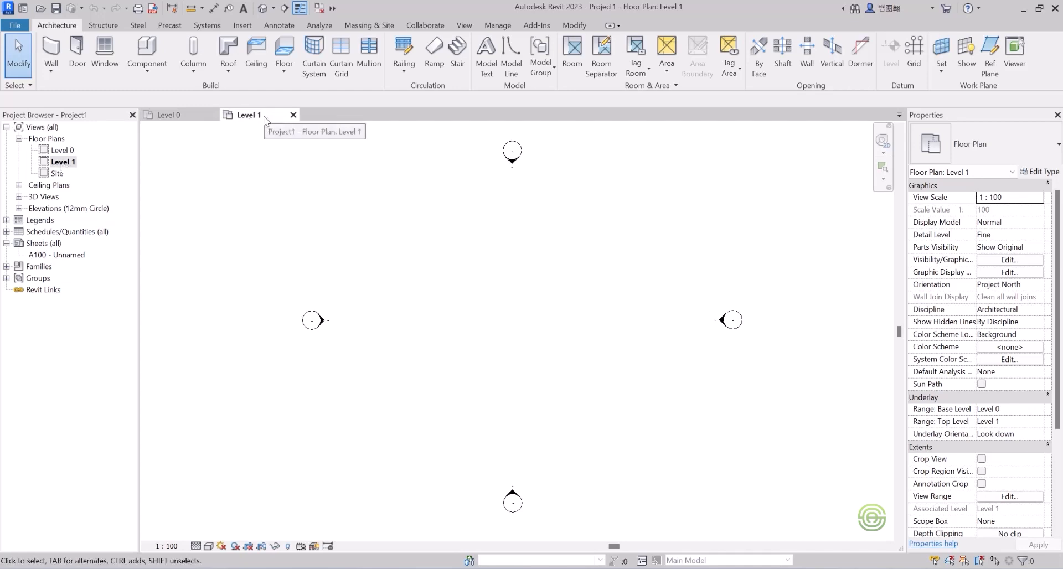
pyautogui.doubleClick(58, 174)
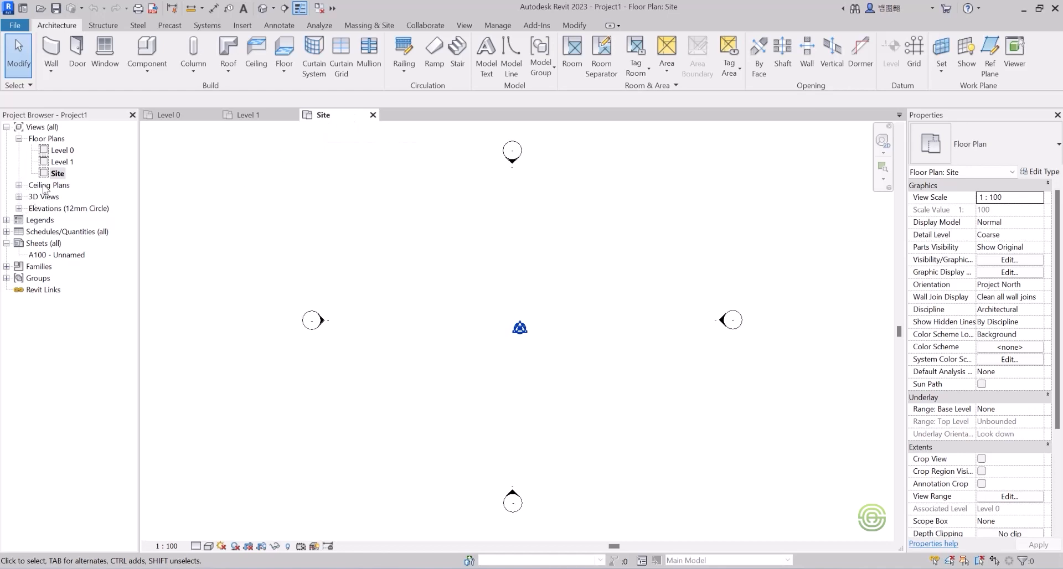
pyautogui.click(19, 209)
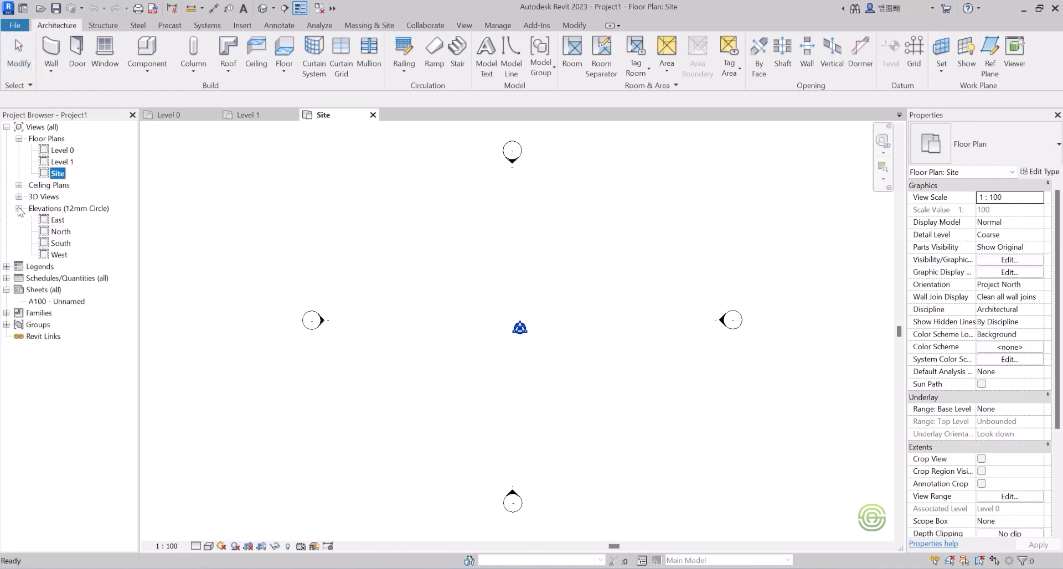
pyautogui.click(58, 221)
pyautogui.doubleClick(58, 220)
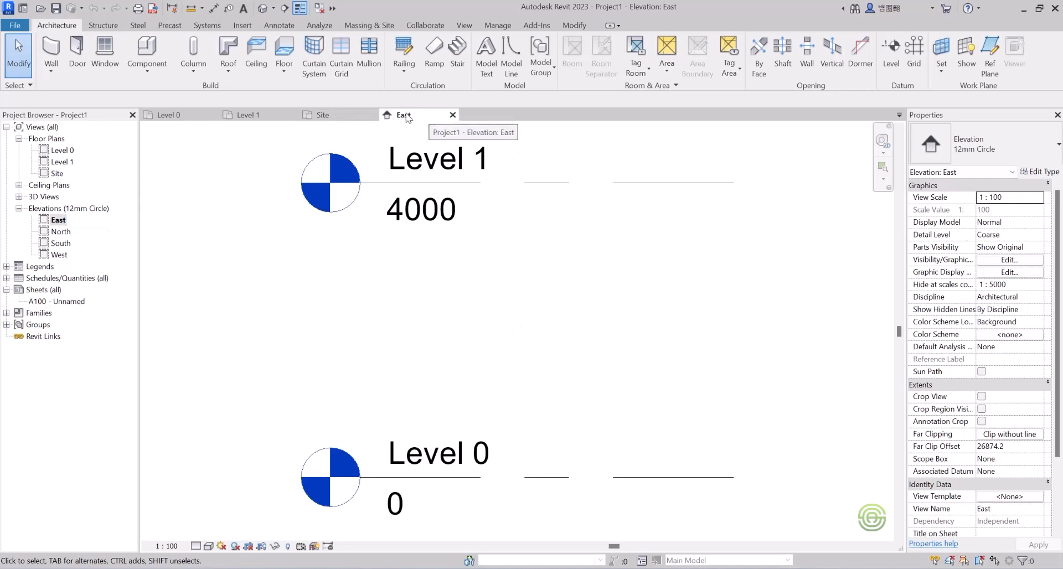
pyautogui.click(19, 198)
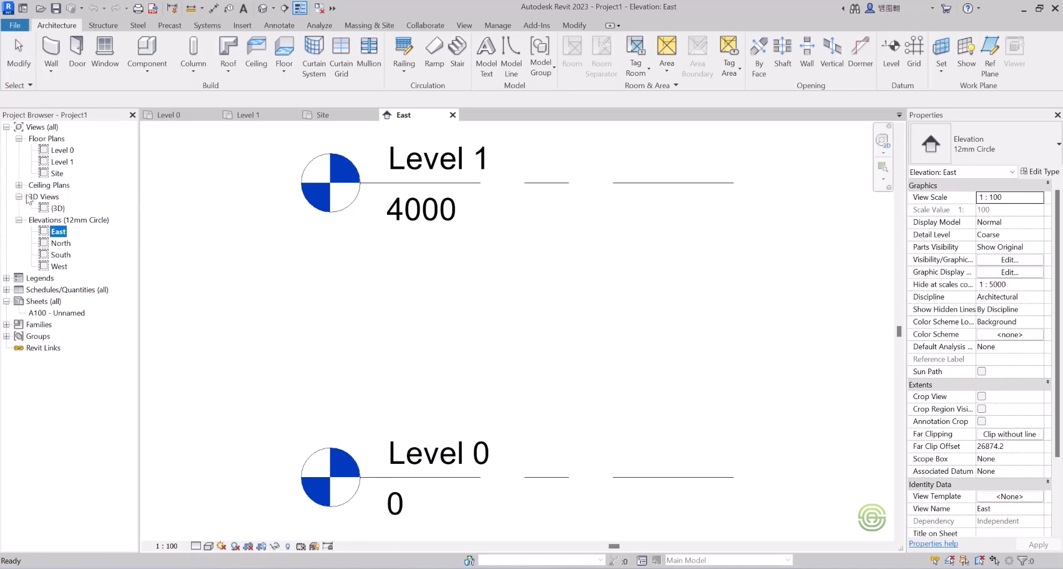
pyautogui.click(59, 209)
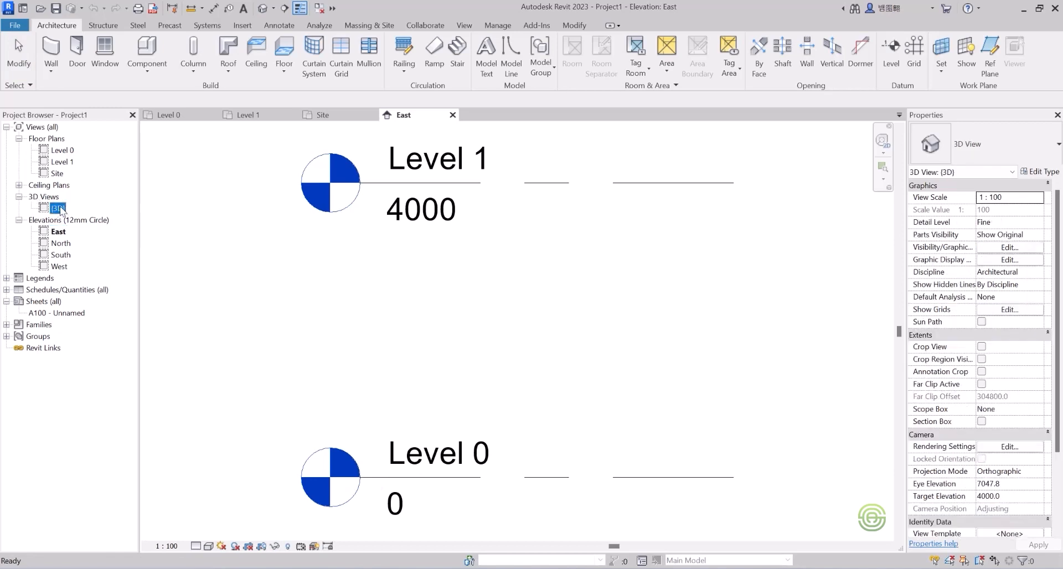
pyautogui.doubleClick(59, 209)
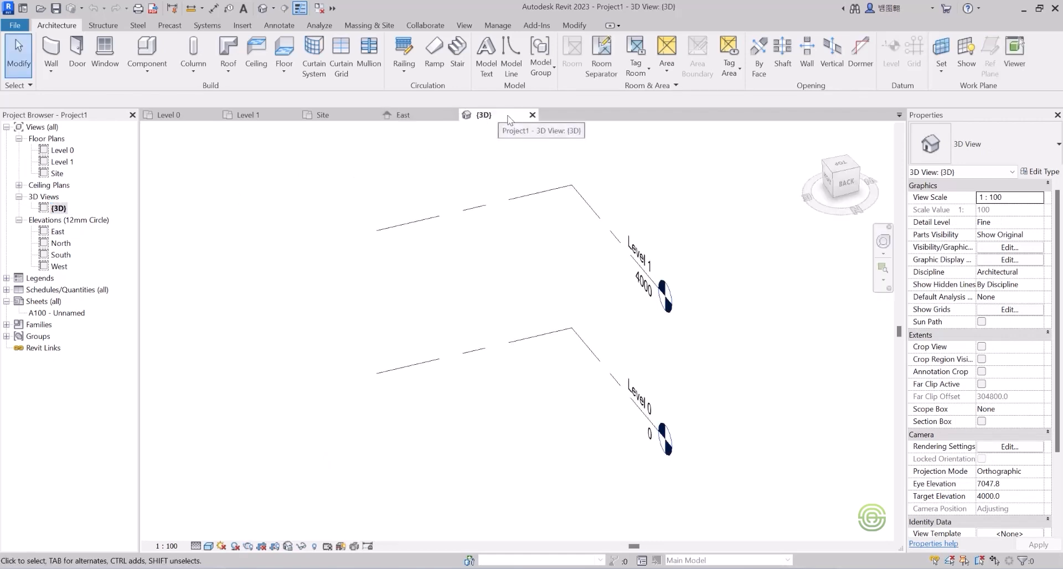
# Switch through the open Level 0, Level 1, Site, East and {3D} views to compare them, and return to Level 0.
pyautogui.click(168, 117)
pyautogui.click(250, 118)
pyautogui.click(334, 119)
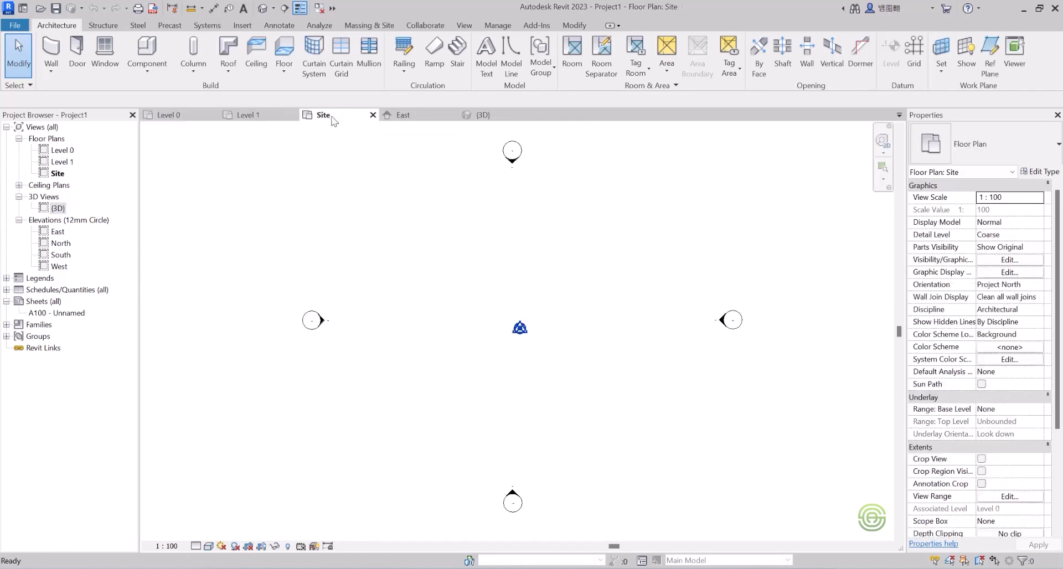
pyautogui.click(418, 116)
pyautogui.click(481, 116)
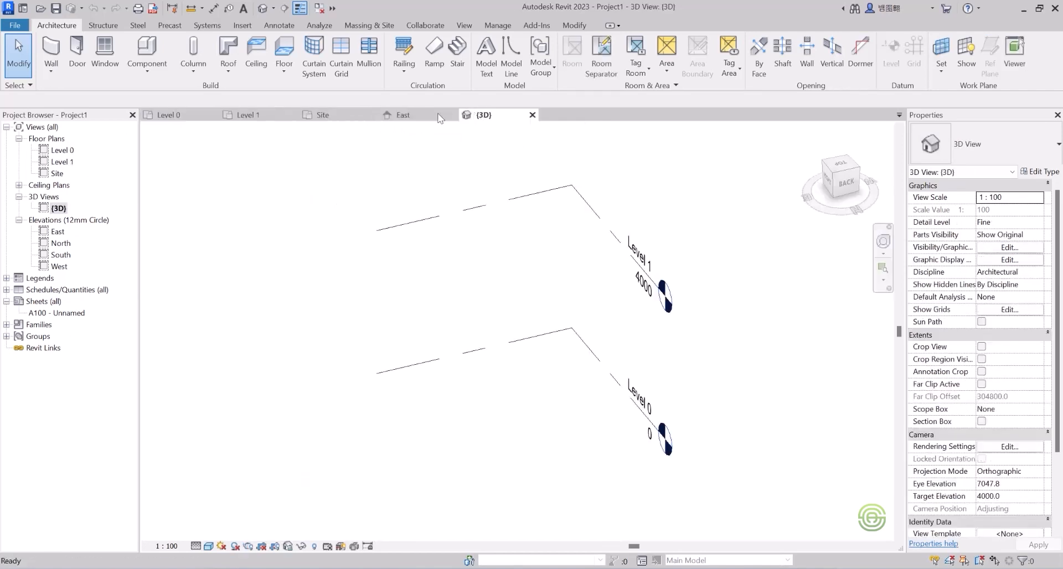
pyautogui.click(166, 116)
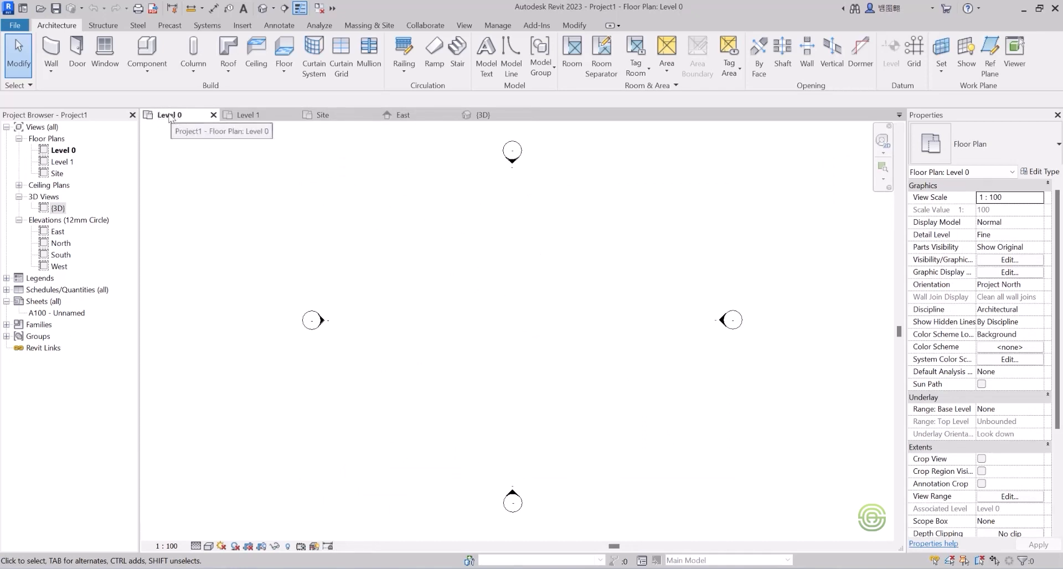
pyautogui.click(242, 116)
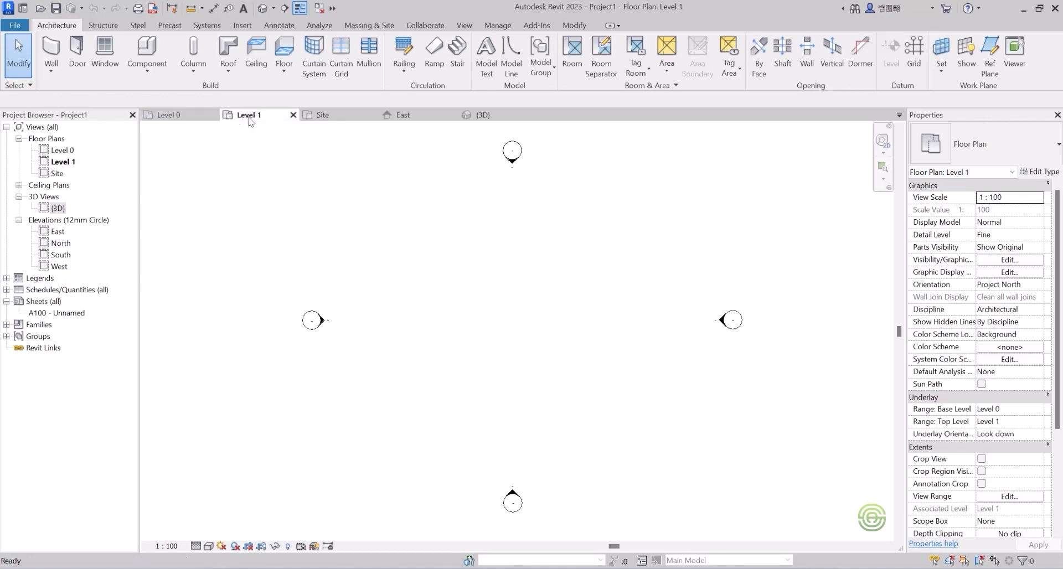
pyautogui.click(407, 116)
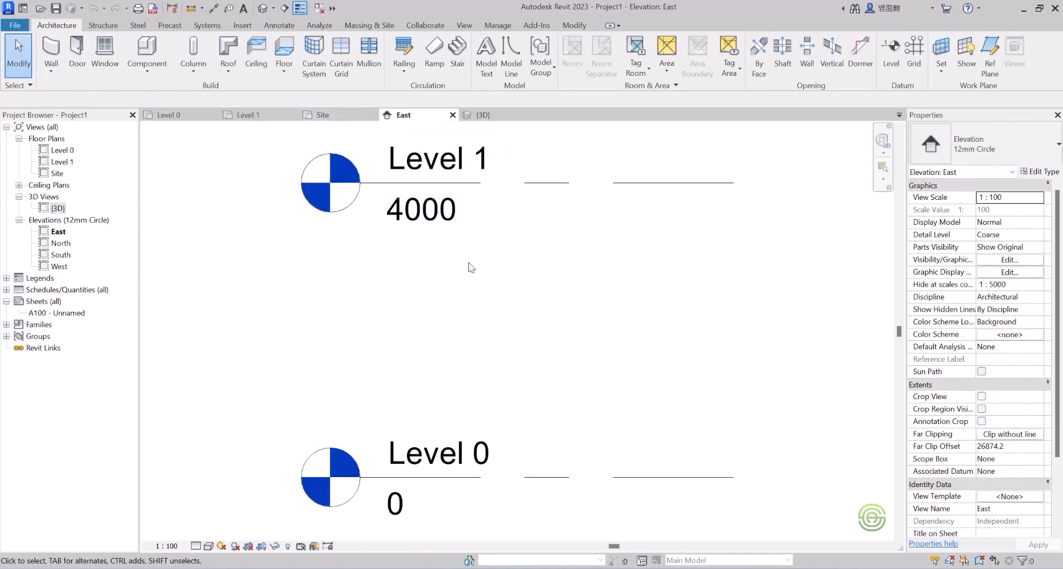
pyautogui.click(485, 116)
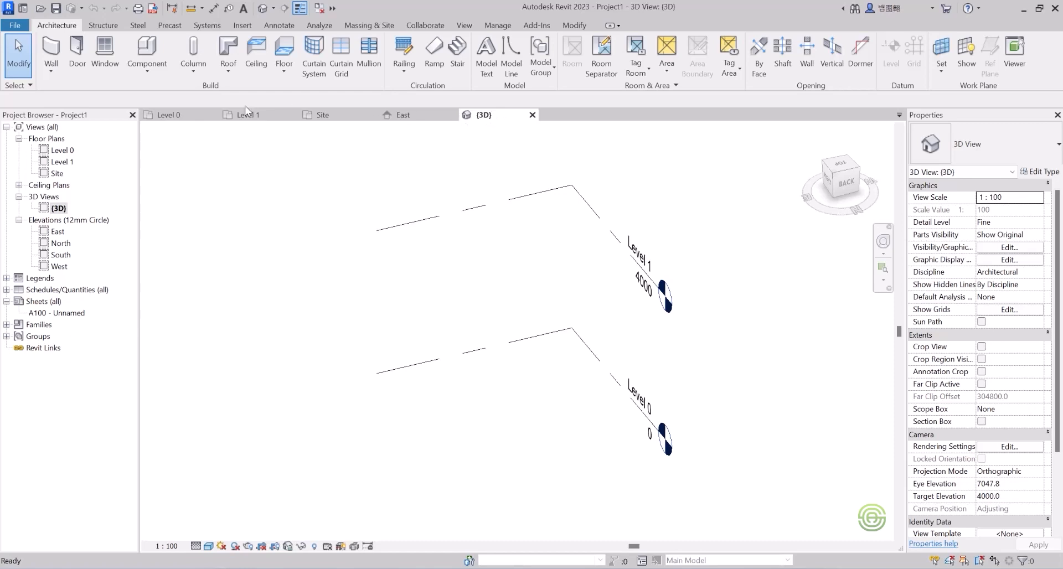
pyautogui.click(170, 117)
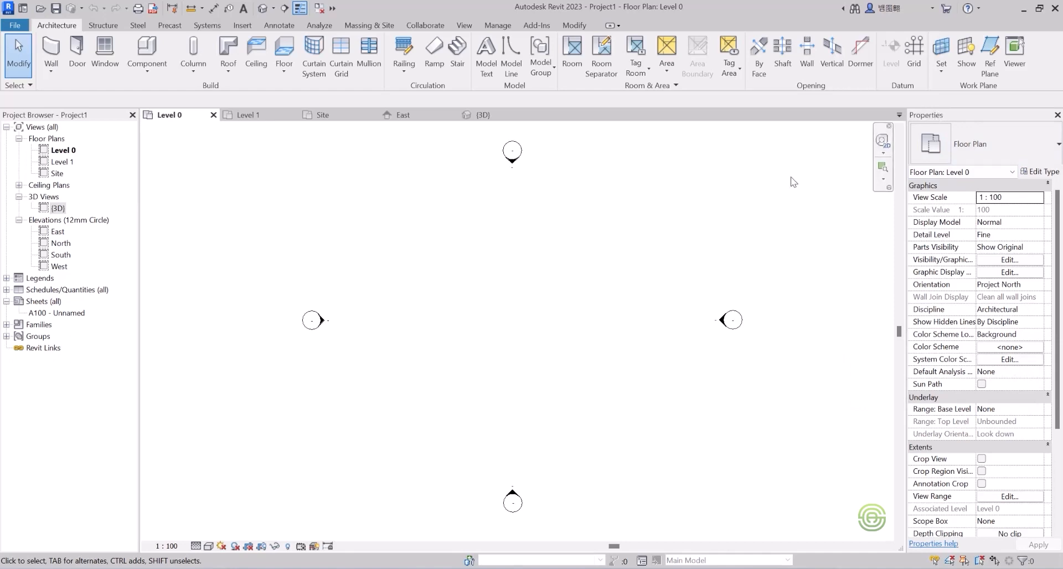
# Look through the list of user interface components that can be shown or hidden, leaving the settings as they are.
pyautogui.click(463, 26)
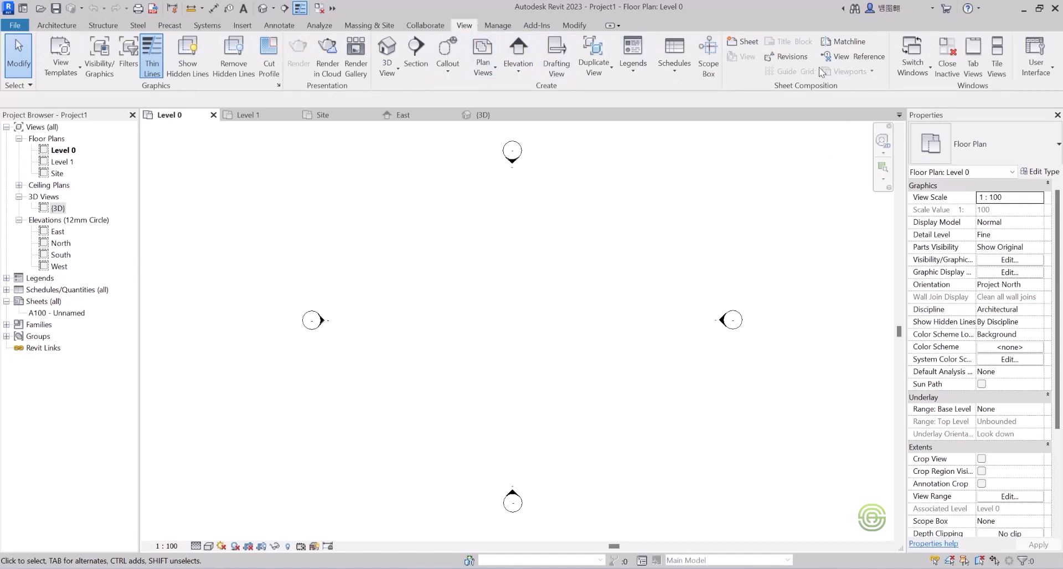
pyautogui.click(1036, 55)
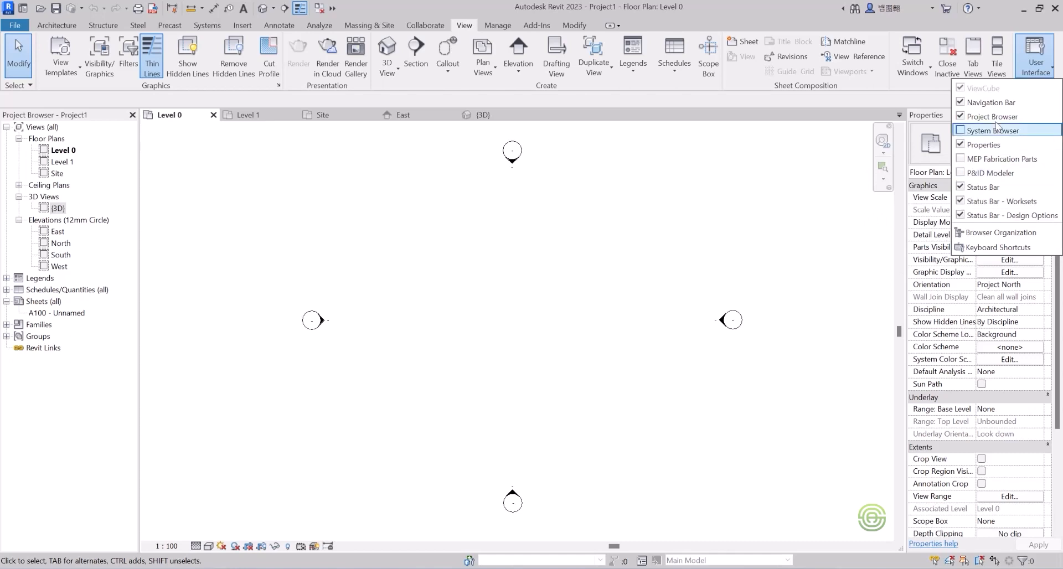
pyautogui.click(1022, 57)
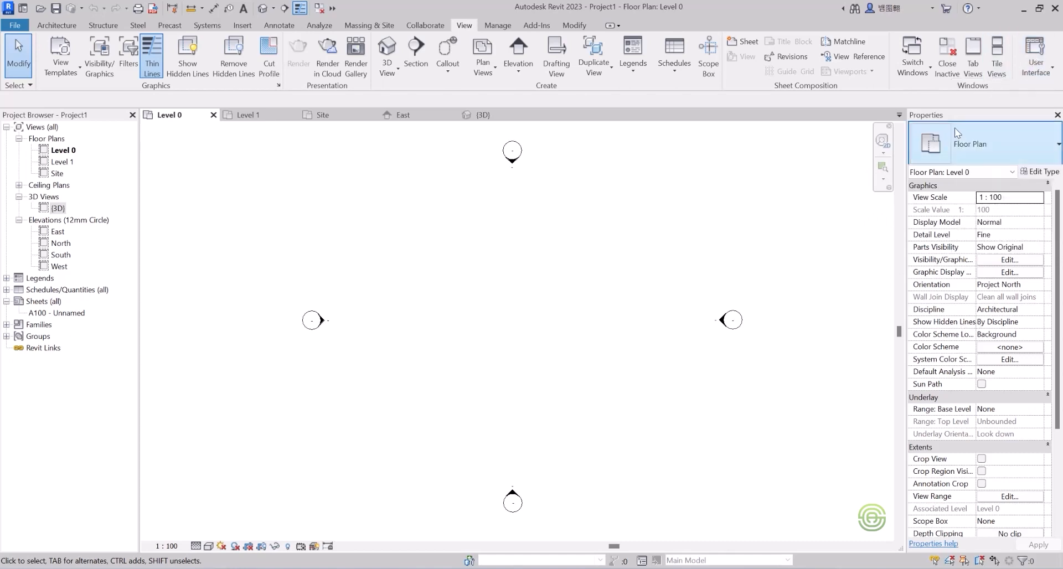
# Float the Properties palette over the drawing area, dock it back in its place, and make it slightly narrower.
pyautogui.moveTo(961, 117); pyautogui.dragTo(650, 192)
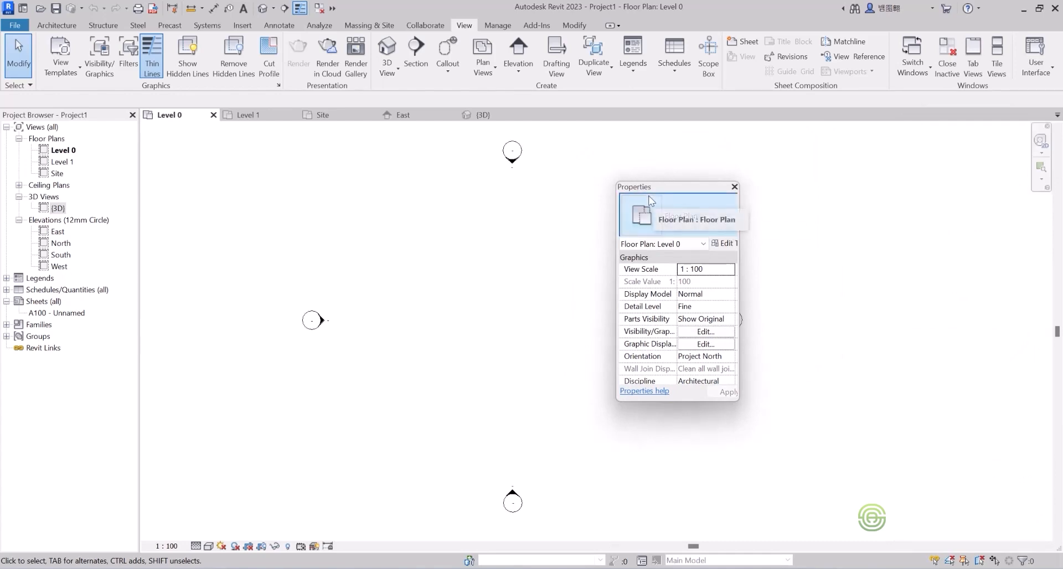
pyautogui.moveTo(675, 187); pyautogui.dragTo(527, 198)
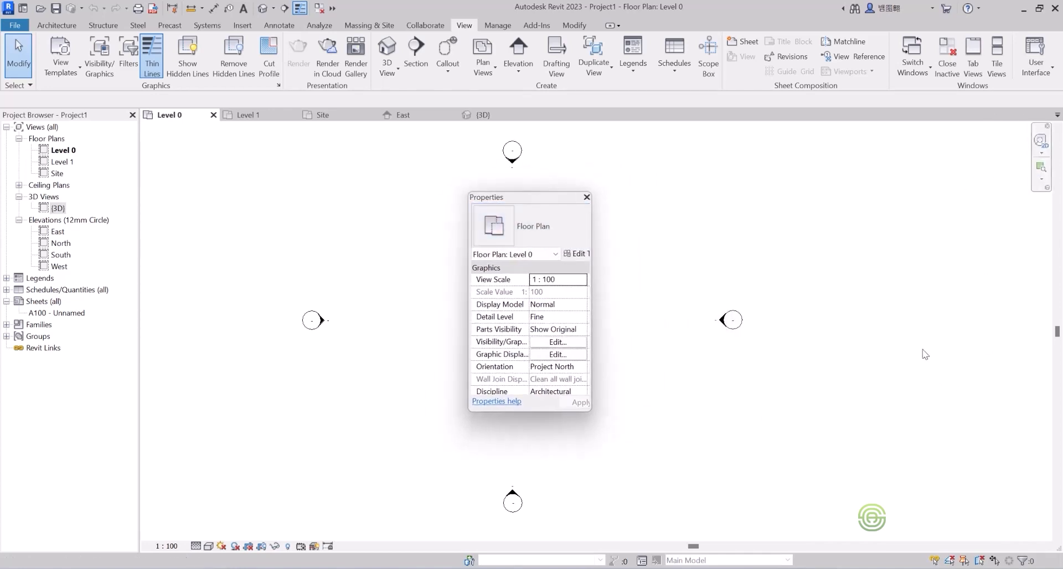
pyautogui.doubleClick(532, 202)
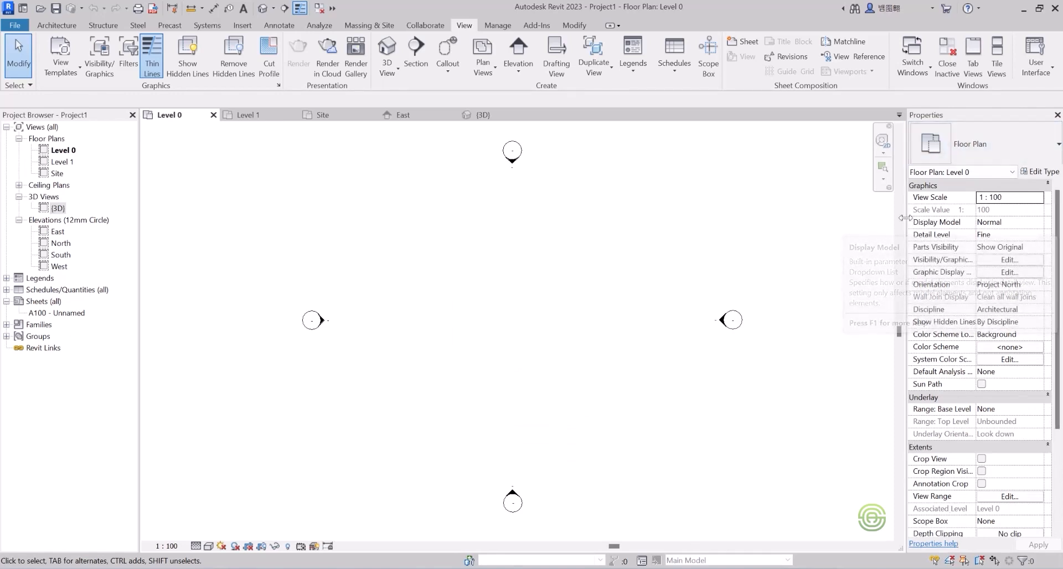
pyautogui.moveTo(899, 218)
pyautogui.mouseDown()
pyautogui.moveTo(917, 219)
pyautogui.moveTo(857, 222)
pyautogui.moveTo(911, 212)
pyautogui.mouseUp()
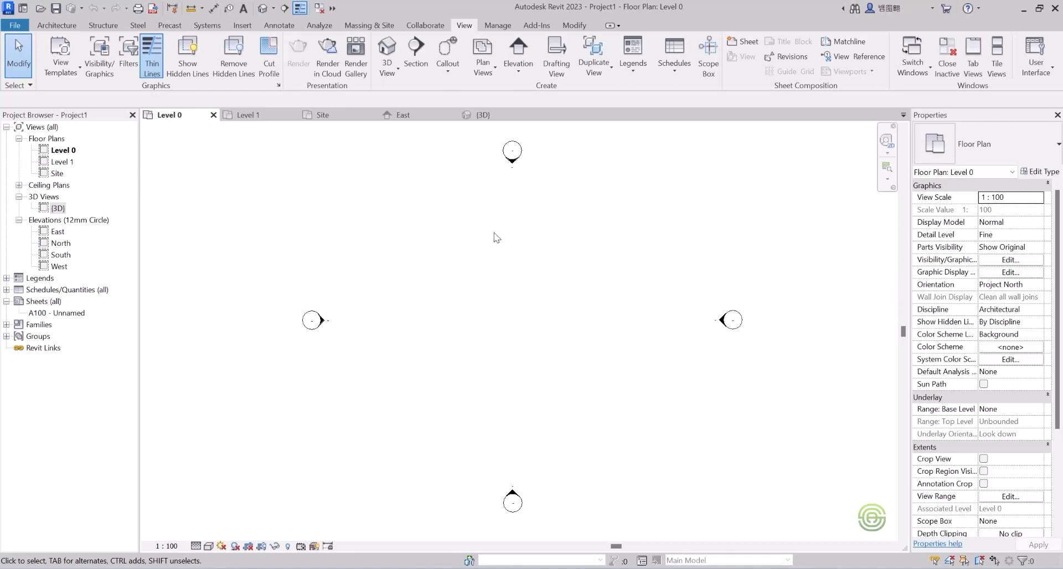
# View the Level 1 and Site floor plans, and close the Site view.
pyautogui.click(253, 116)
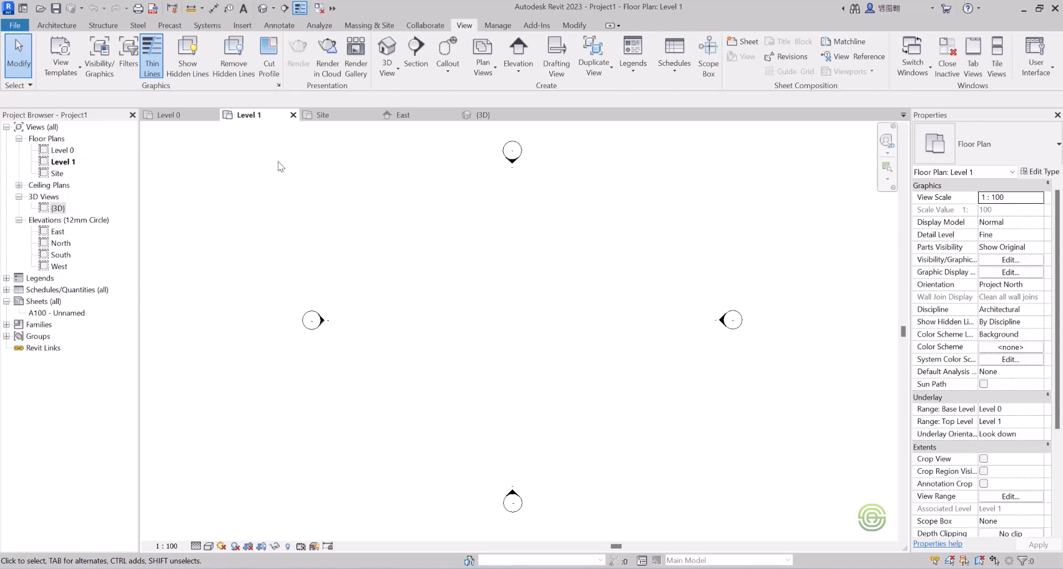
pyautogui.click(323, 115)
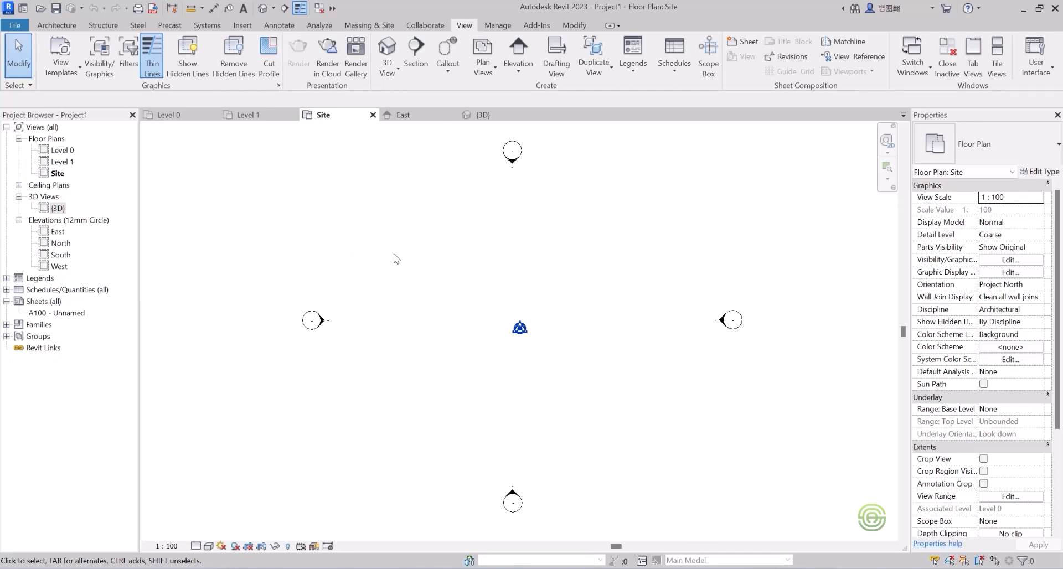
pyautogui.click(372, 115)
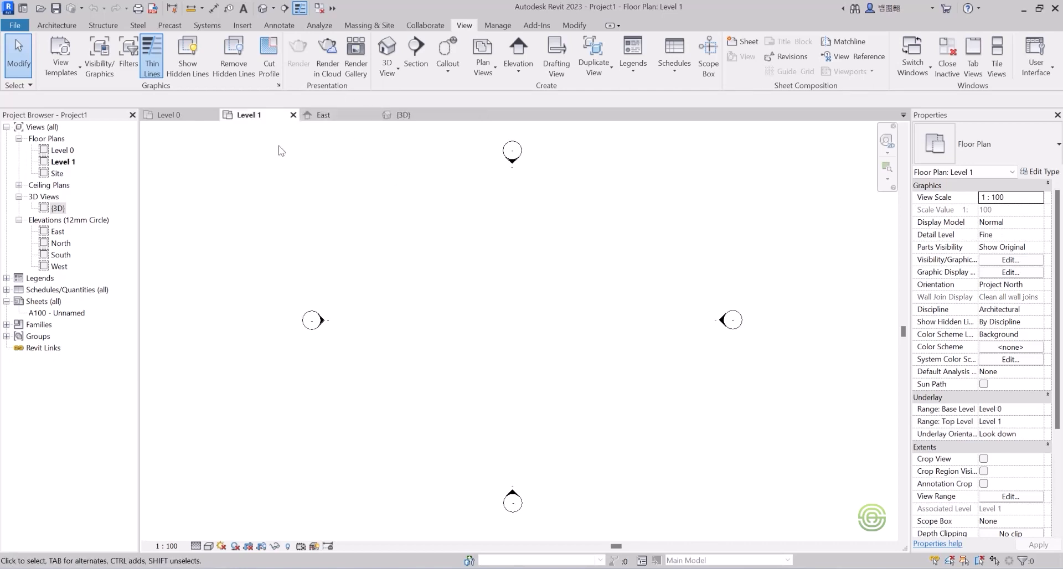
# Examine the level lines in the East elevation and in the {3D} view.
pyautogui.click(332, 115)
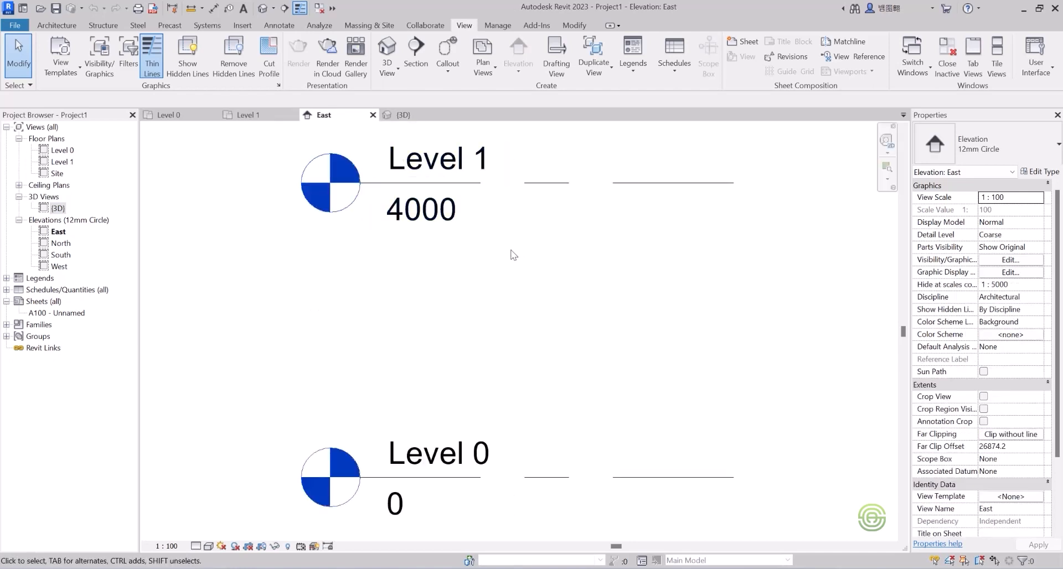
pyautogui.scroll(-1, 418, 266)
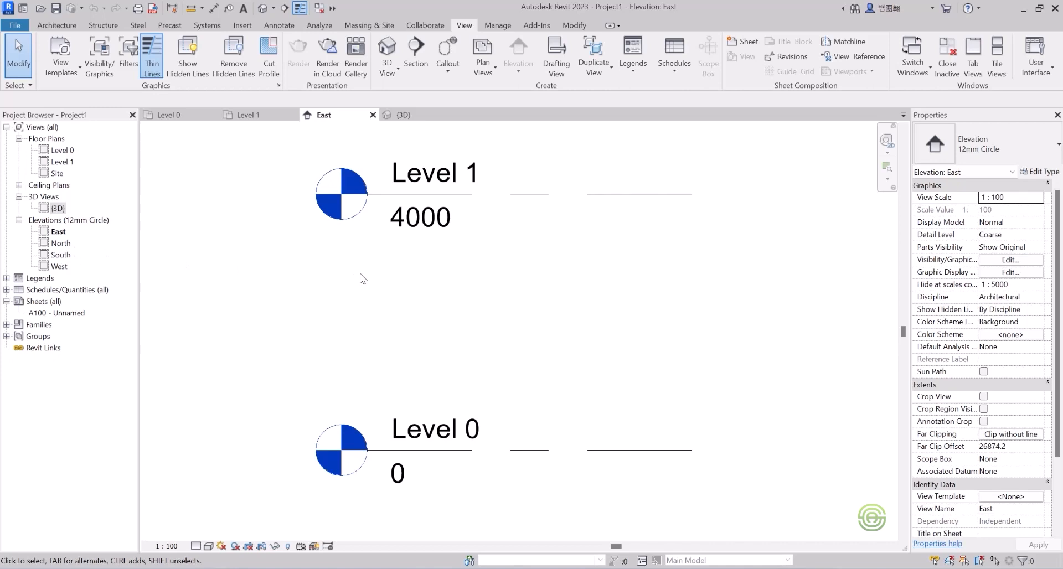
pyautogui.scroll(-1, 383, 316)
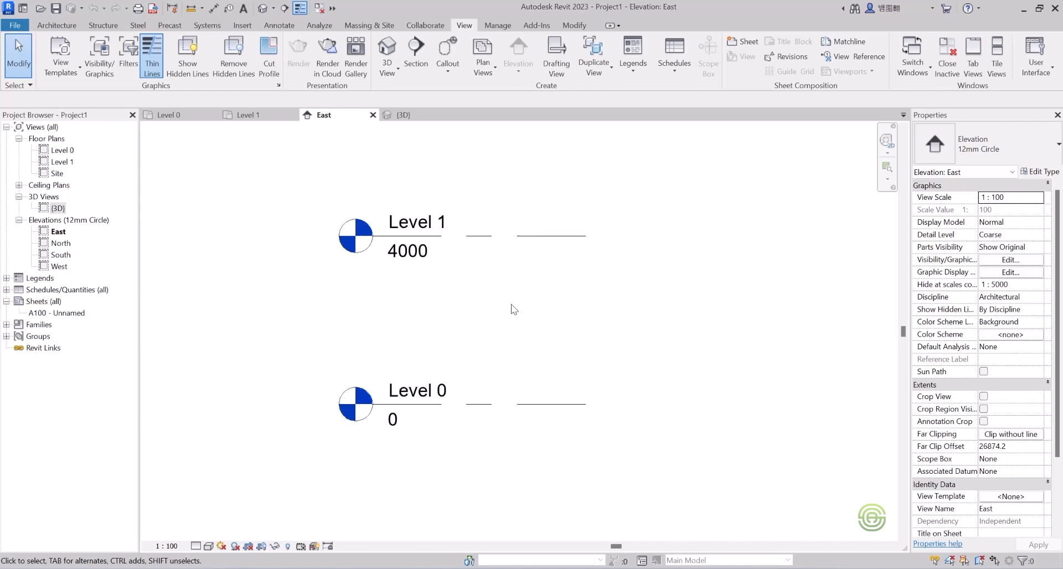
pyautogui.click(410, 115)
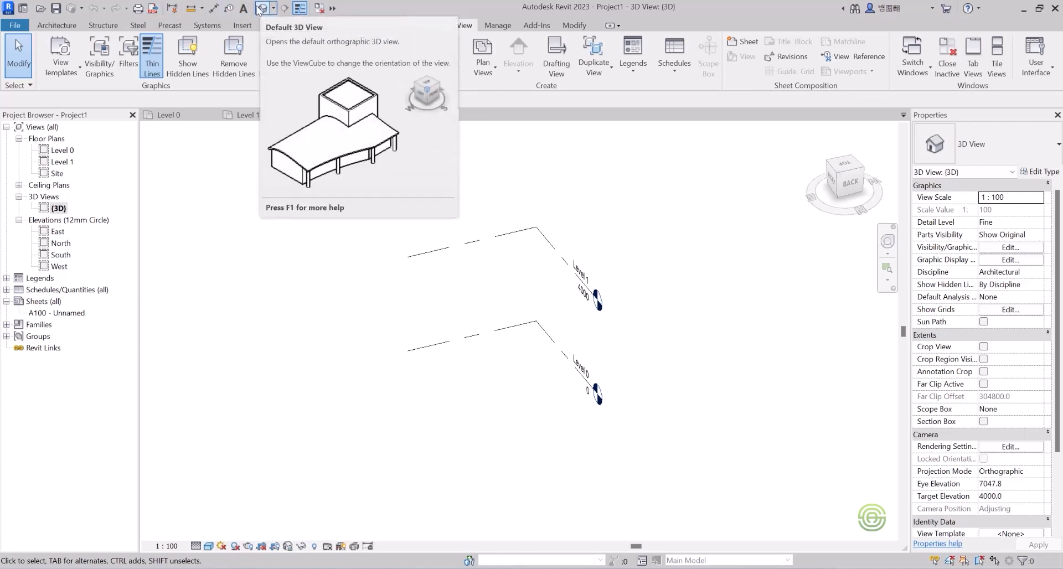
pyautogui.scroll(1, 474, 330)
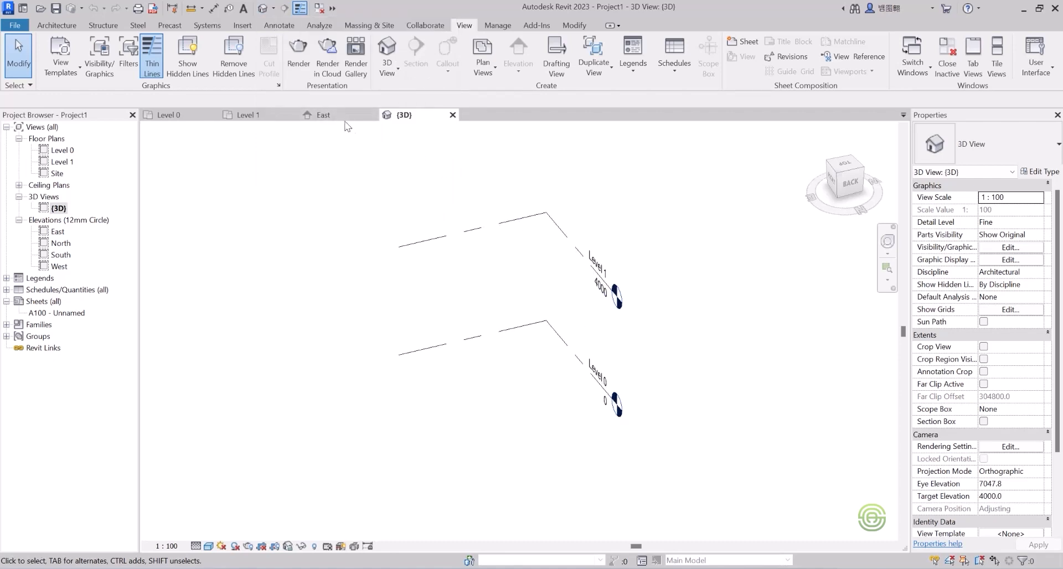
# In the East elevation, rename Level 1 to First Floor and rename its corresponding views as well.
pyautogui.click(329, 116)
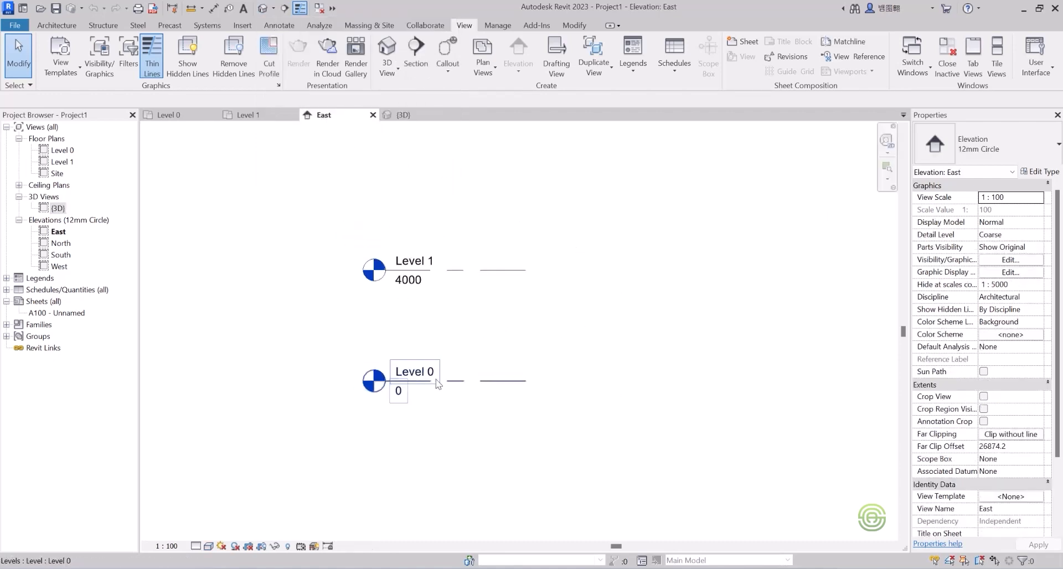
pyautogui.scroll(1, 498, 398)
pyautogui.scroll(-2, 498, 396)
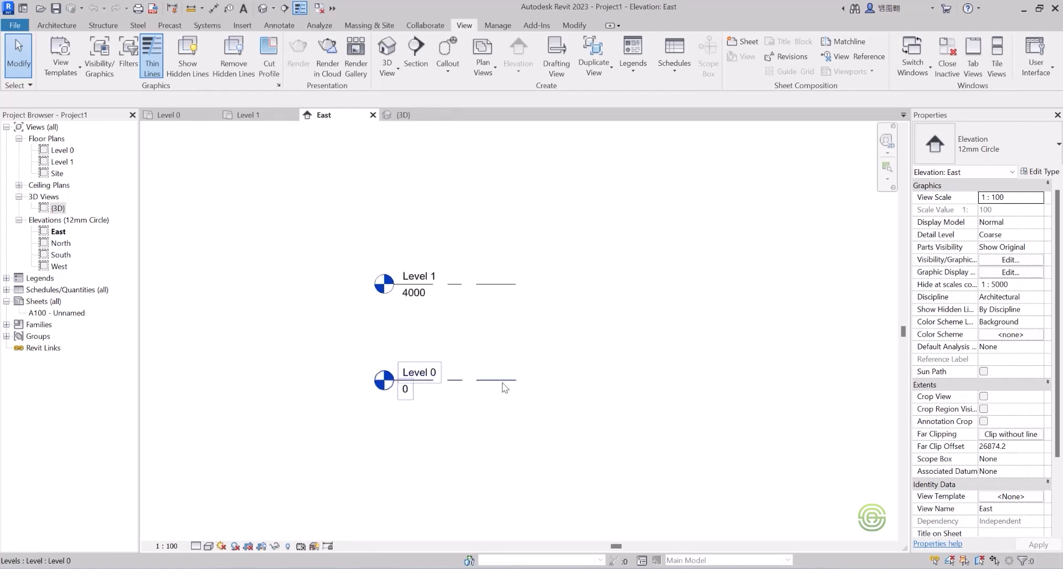
pyautogui.scroll(1, 430, 378)
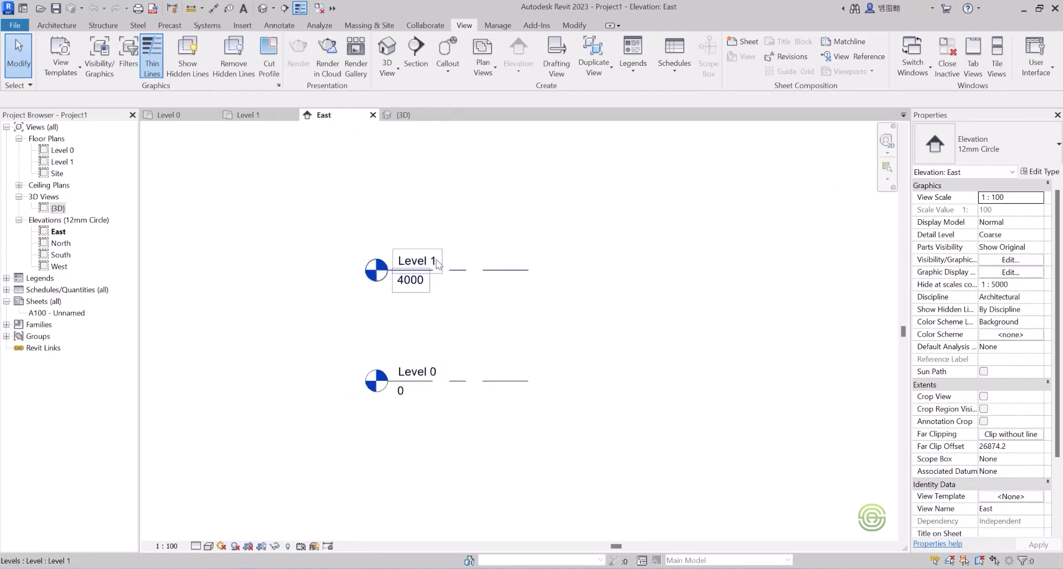
pyautogui.scroll(1, 449, 361)
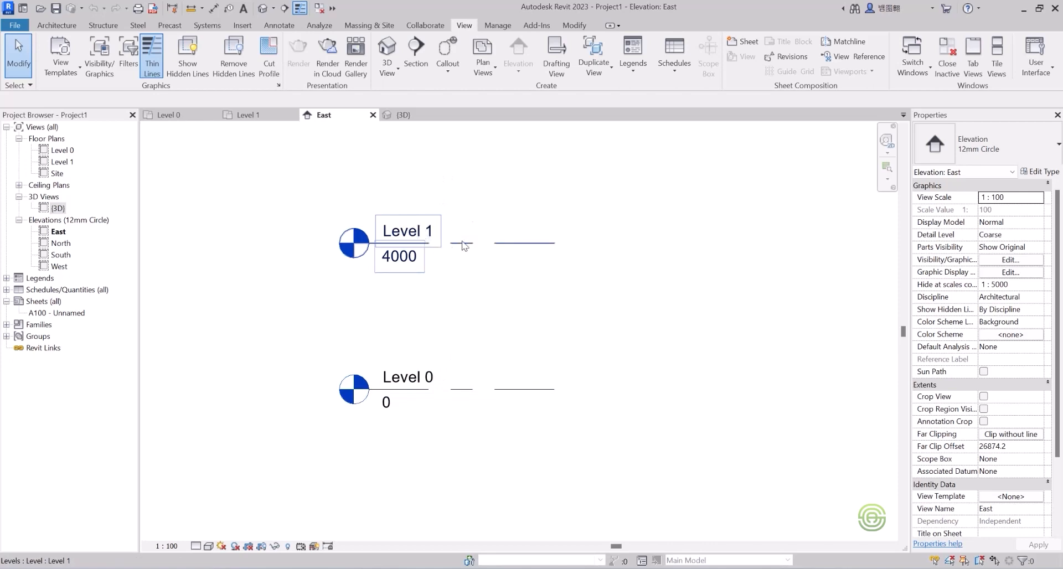
pyautogui.doubleClick(408, 232)
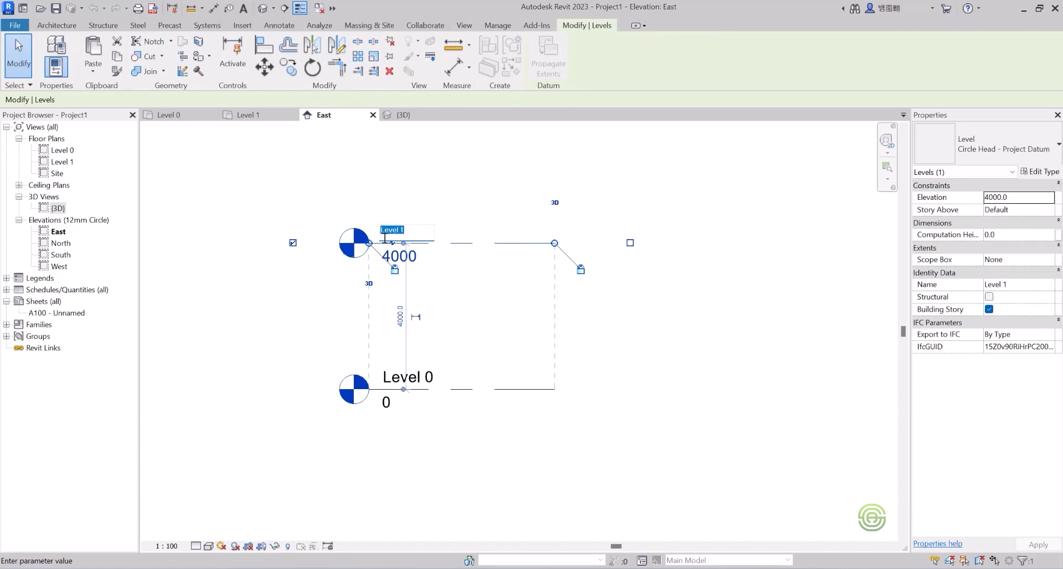
pyautogui.write('First Floor')
pyautogui.press('Return')
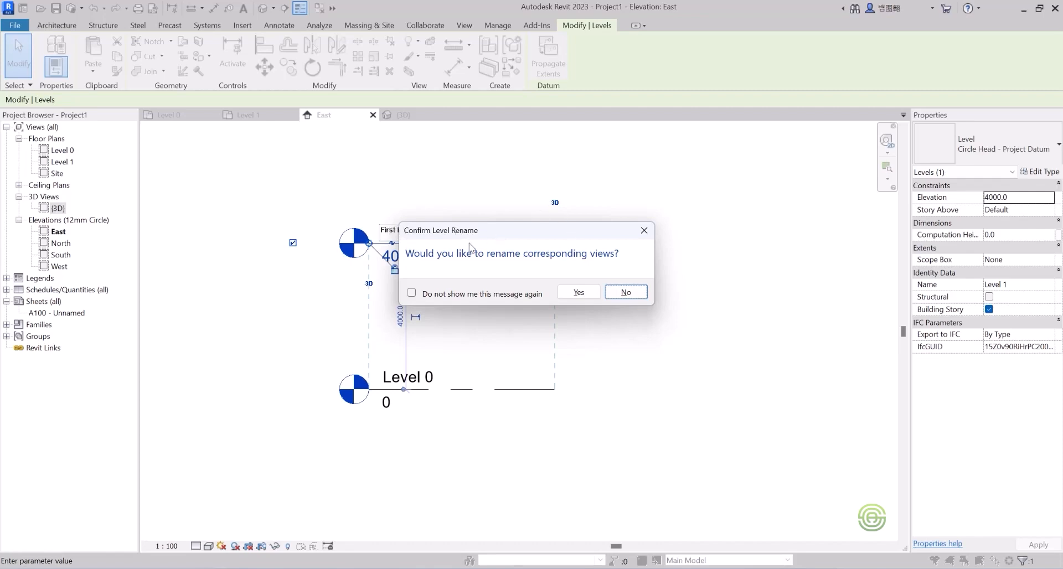
pyautogui.click(579, 292)
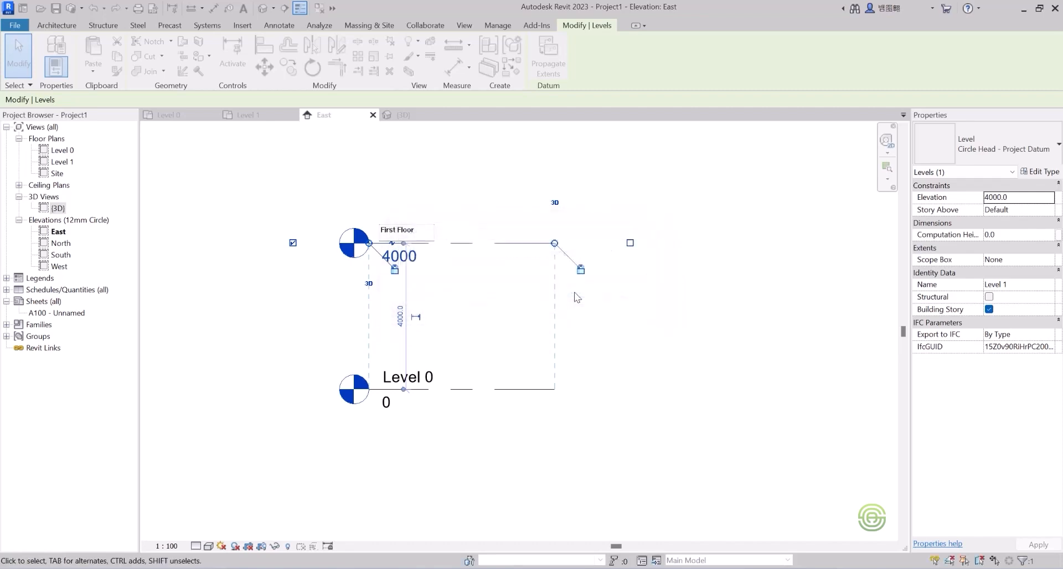
pyautogui.click(490, 290)
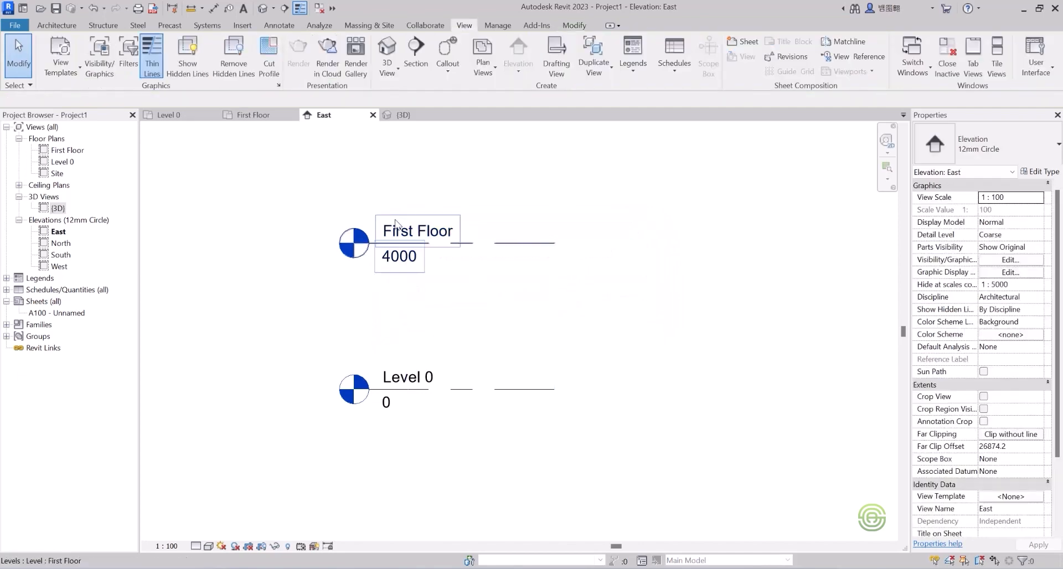
# Rename Level 0 to Ground Floor and apply the new name to its corresponding views.
pyautogui.doubleClick(424, 377)
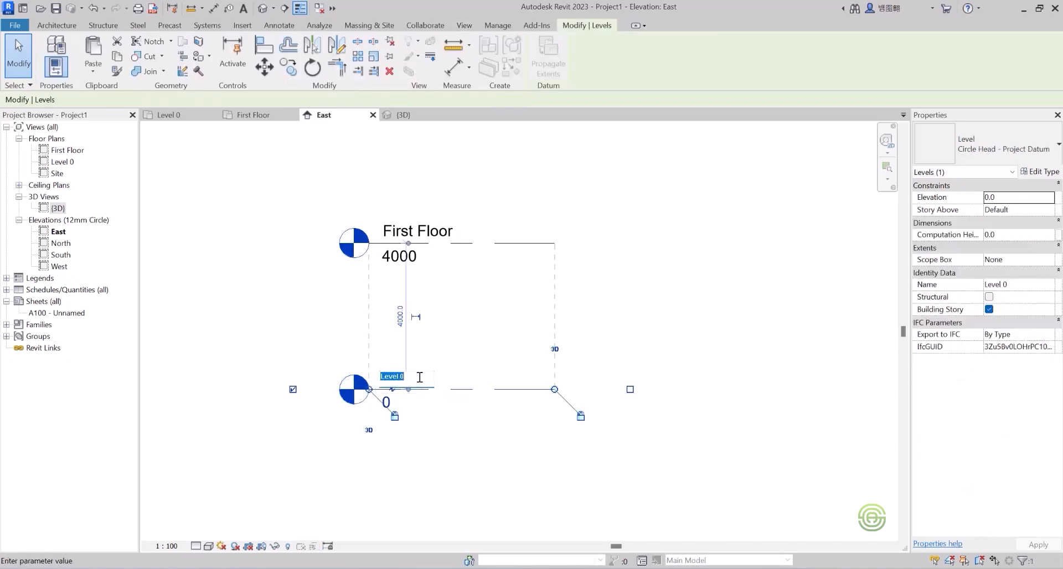
pyautogui.write('Ground Floor')
pyautogui.press('Return')
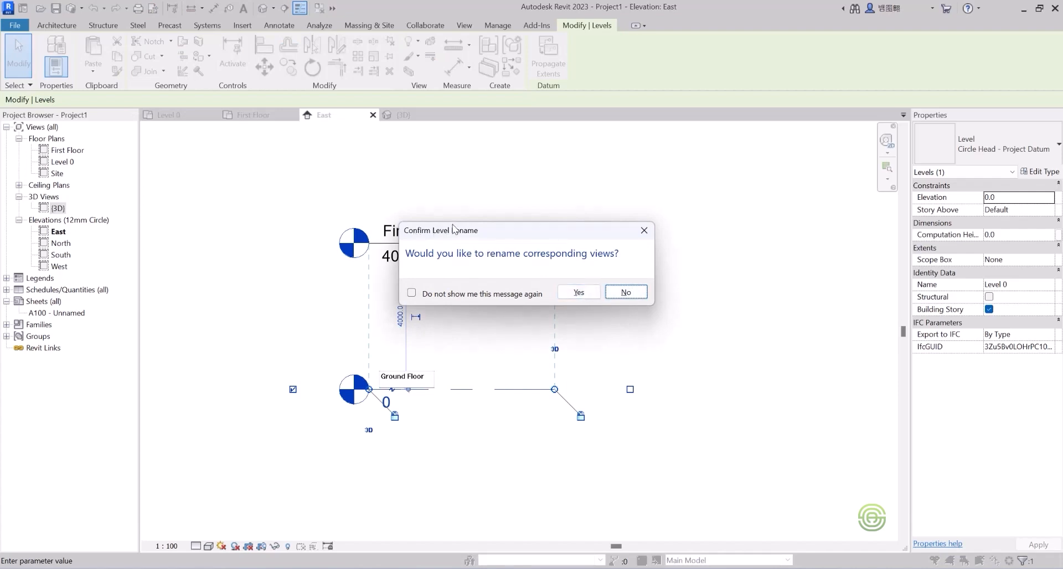
pyautogui.click(577, 292)
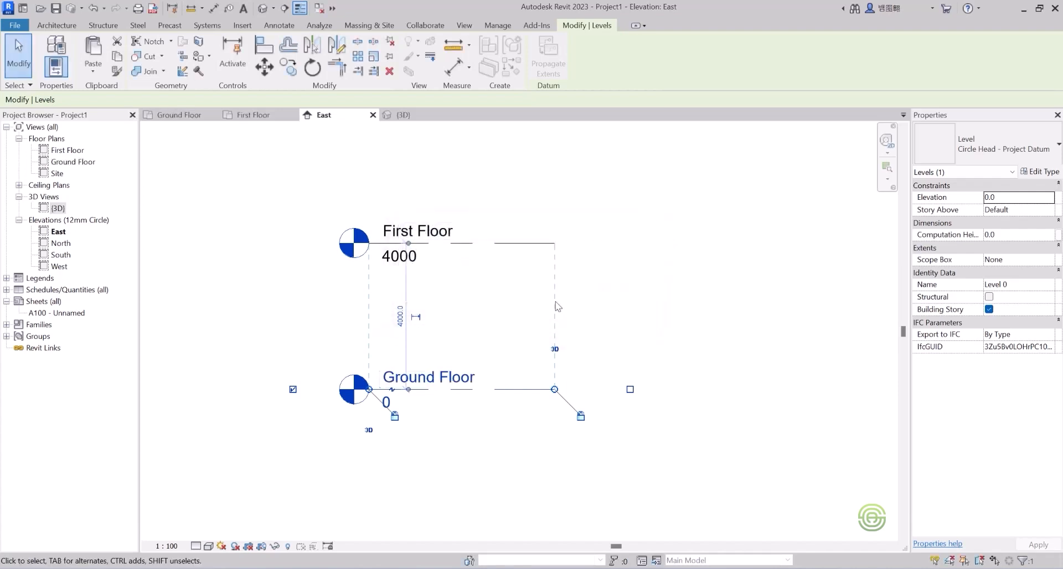
pyautogui.click(250, 274)
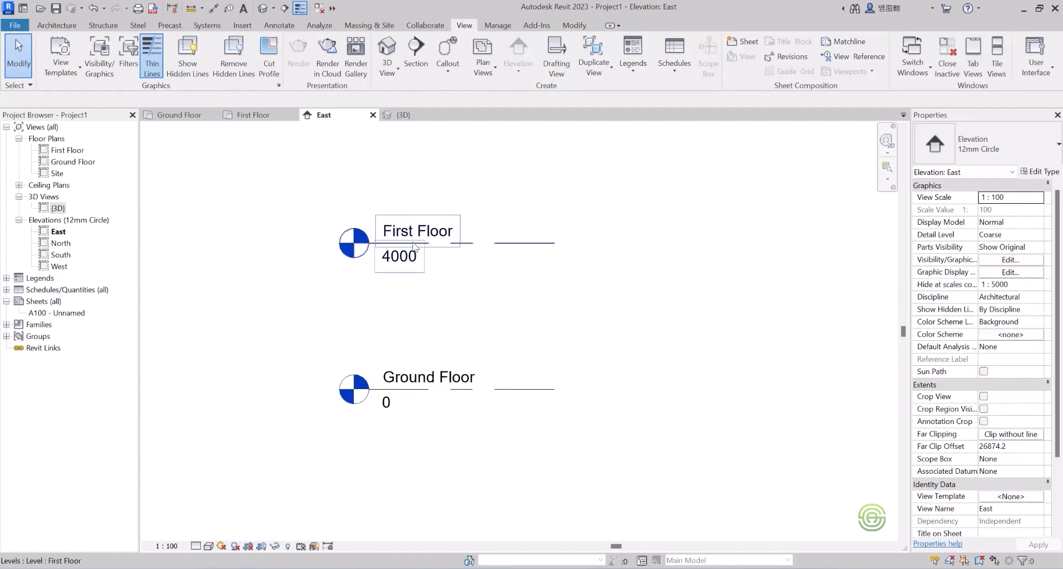
# Compare the Ground Floor and First Floor plan views with their level lines in the East elevation.
pyautogui.scroll(-2, 412, 313)
pyautogui.scroll(-1, 451, 349)
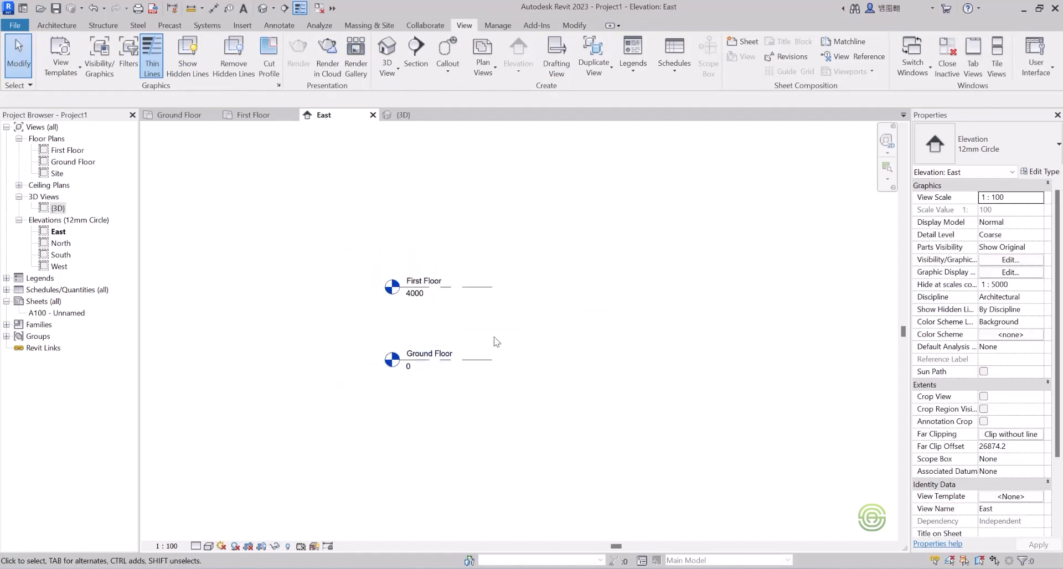
pyautogui.scroll(1, 510, 303)
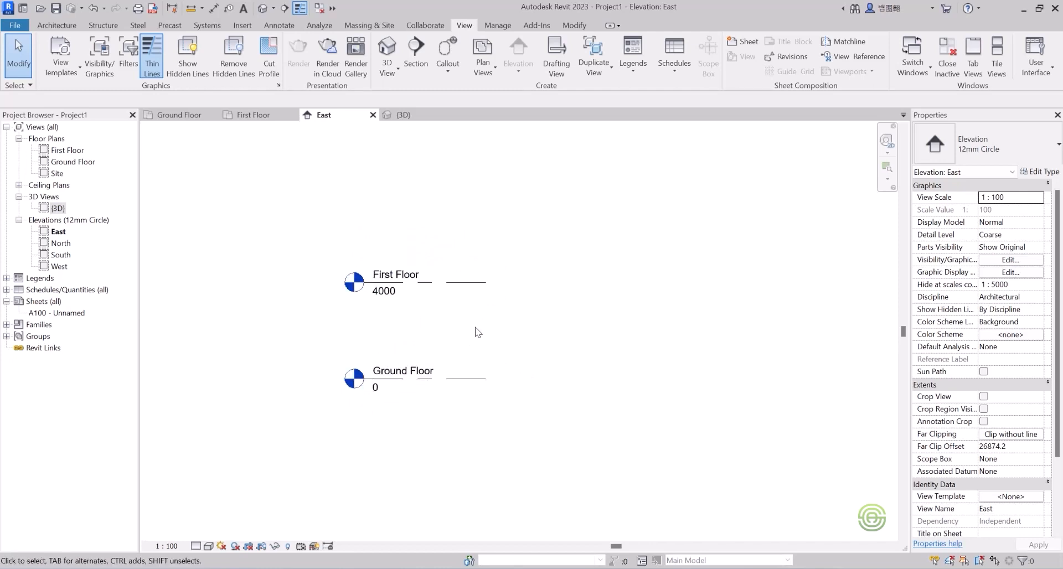
pyautogui.click(474, 379)
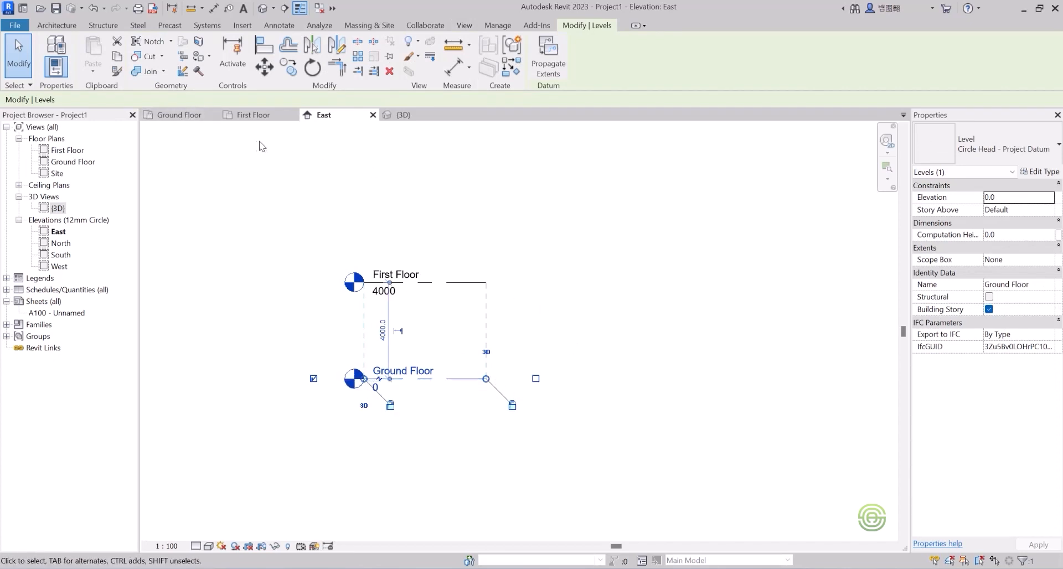
pyautogui.click(179, 115)
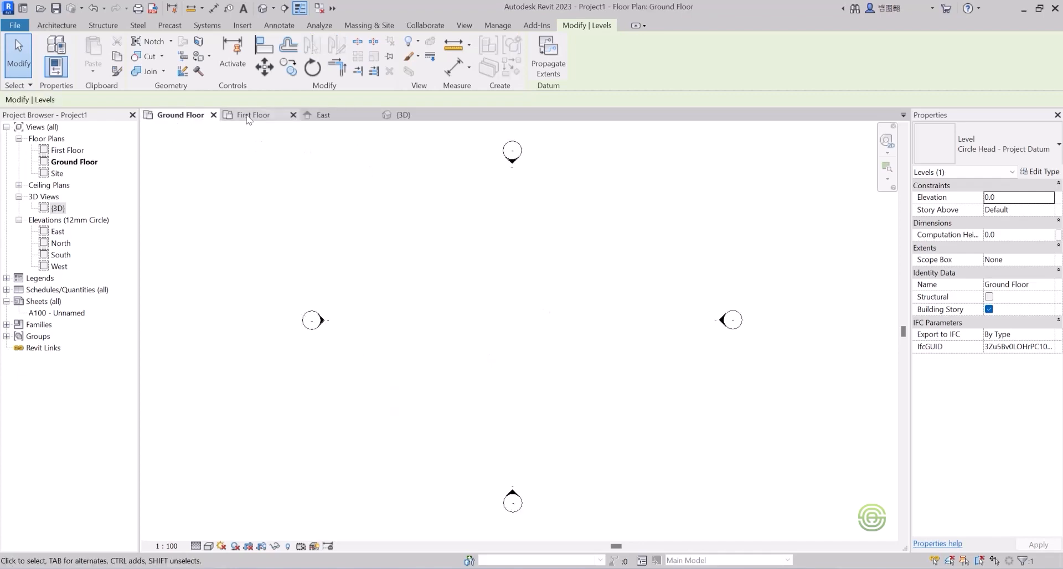
pyautogui.click(248, 117)
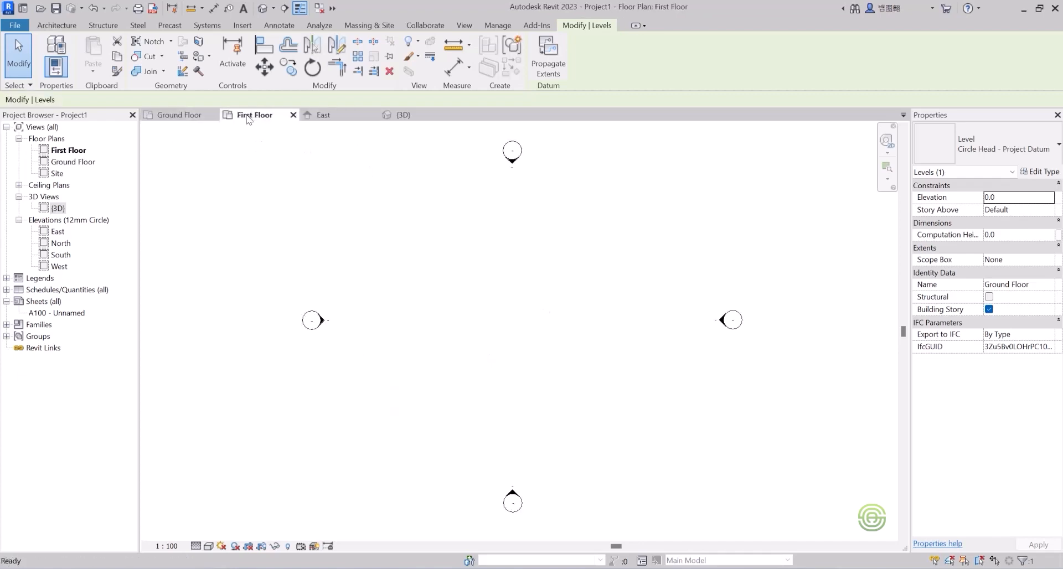
pyautogui.click(187, 118)
pyautogui.click(323, 116)
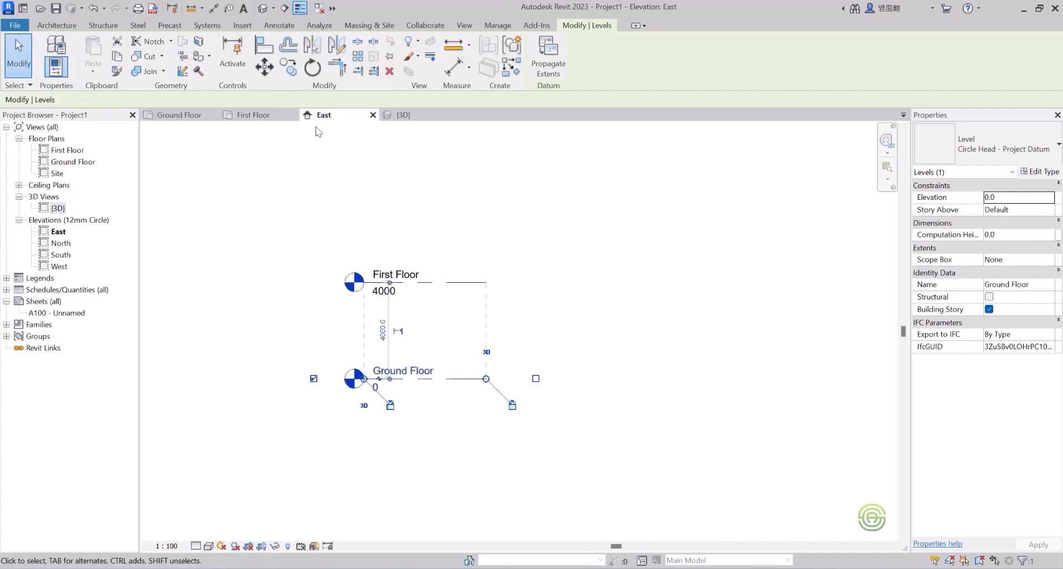
pyautogui.click(310, 169)
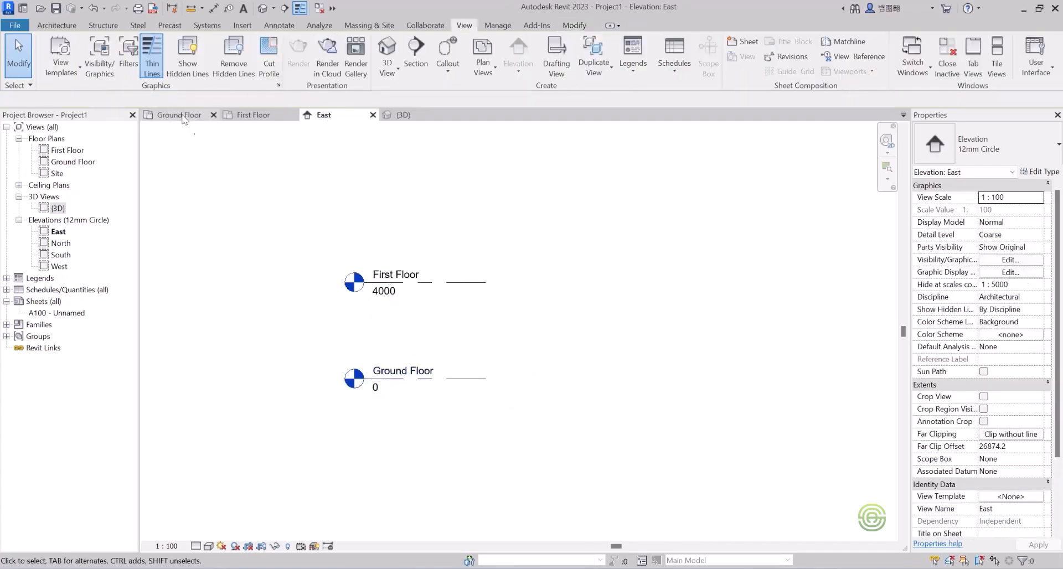
pyautogui.click(401, 283)
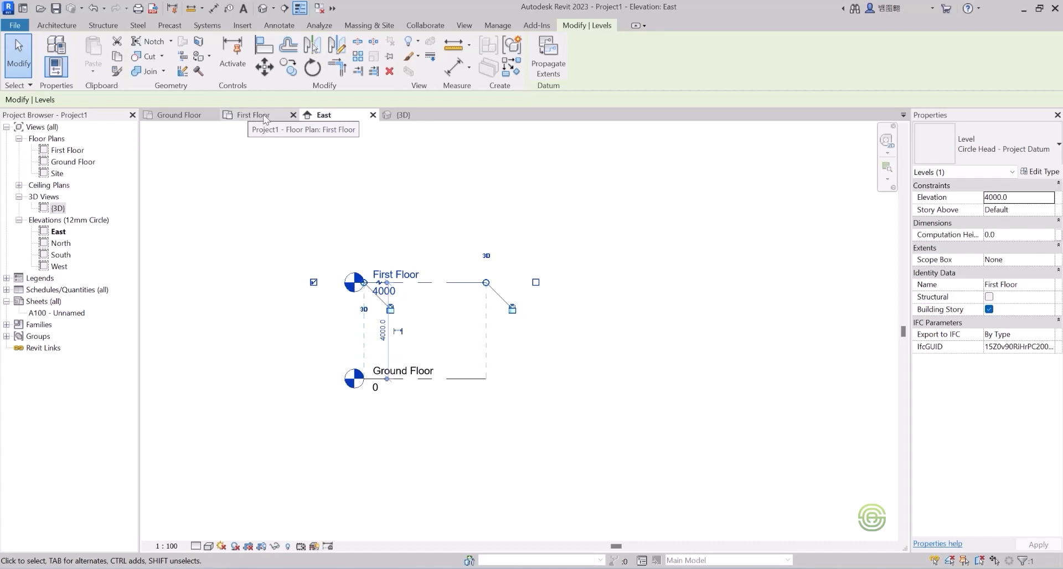
pyautogui.click(171, 114)
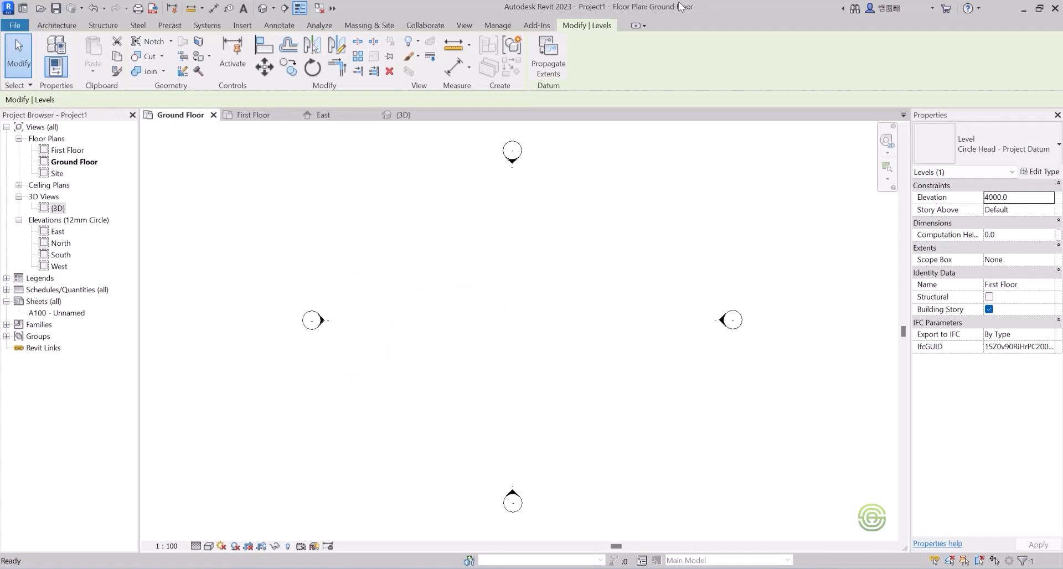
pyautogui.click(255, 115)
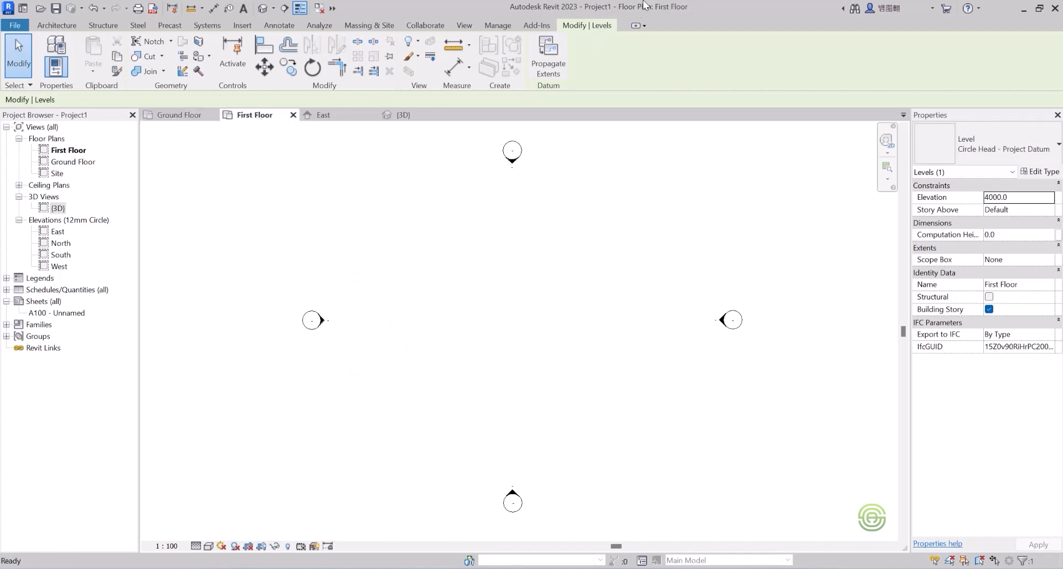
pyautogui.click(333, 118)
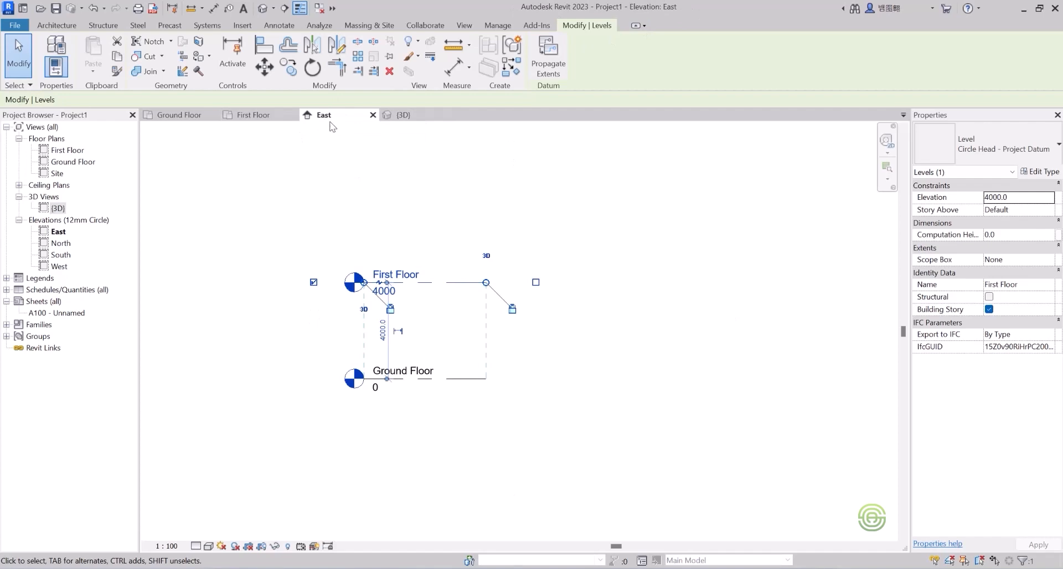
# Rename the East elevation view as Elevation 1.
pyautogui.doubleClick(60, 232)
pyautogui.click(59, 232)
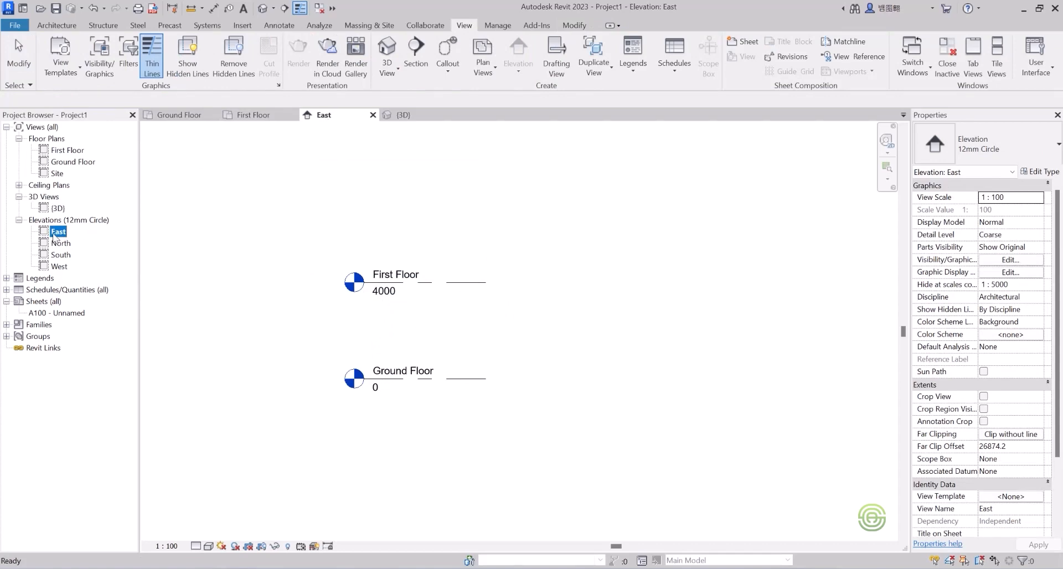
pyautogui.rightClick(58, 232)
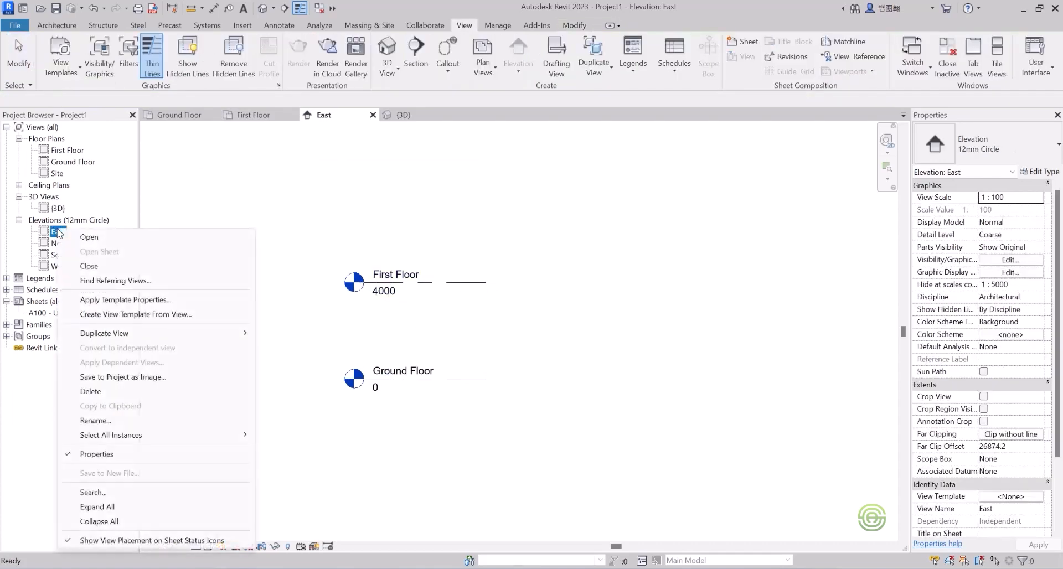
pyautogui.click(117, 423)
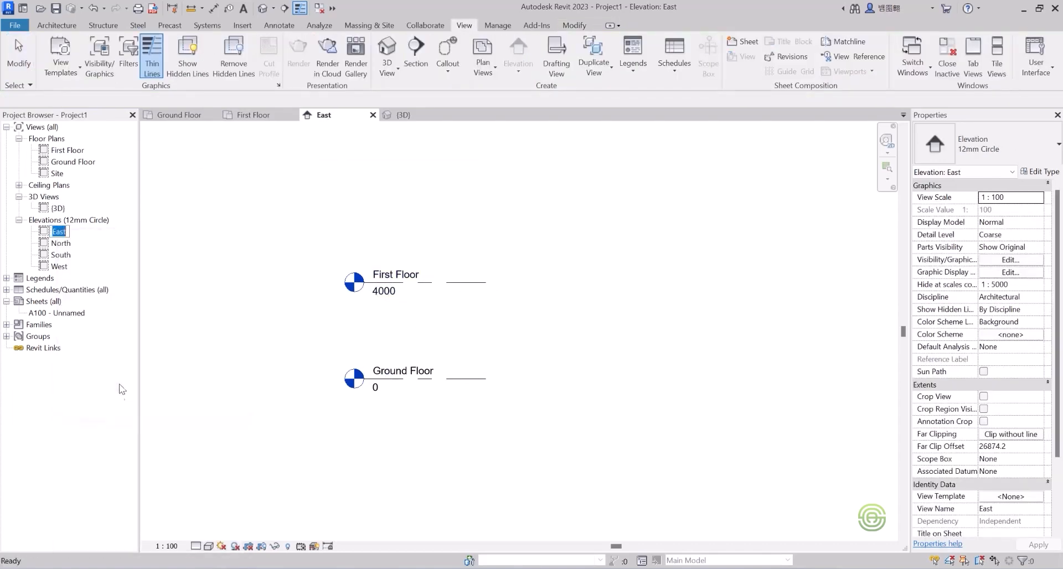
pyautogui.press('BackSpace')
pyautogui.write('Elevation 1')
pyautogui.press('Return')
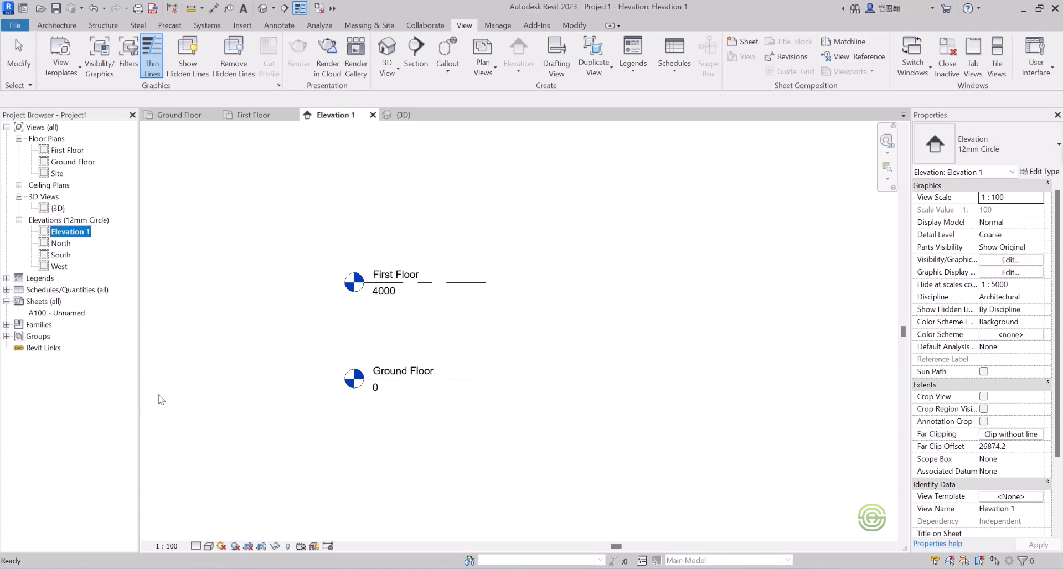
pyautogui.click(260, 210)
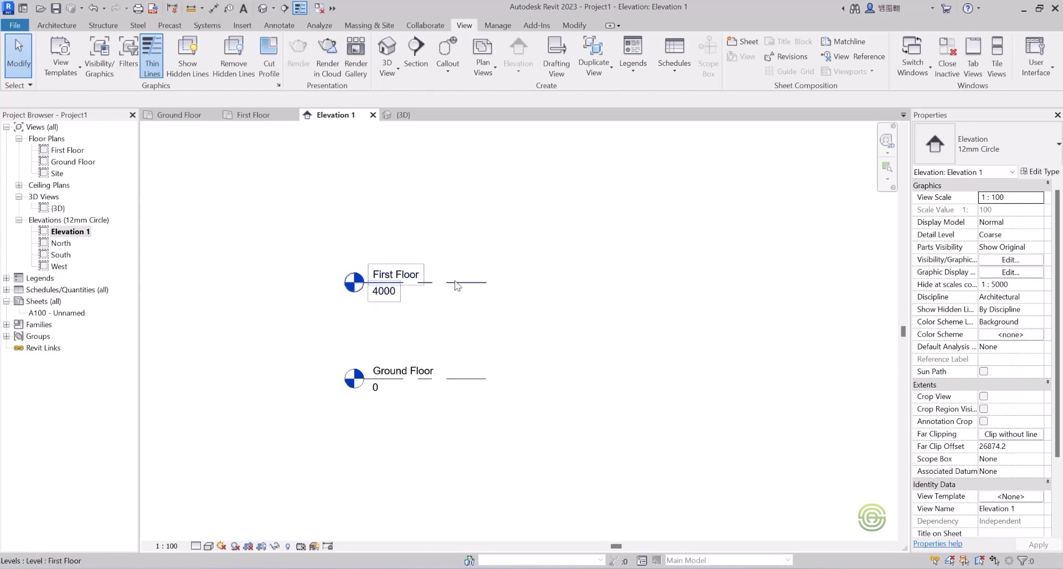
# Lengthen both aligned level lines by extending the Ground Floor line outward from its headless end.
pyautogui.click(467, 380)
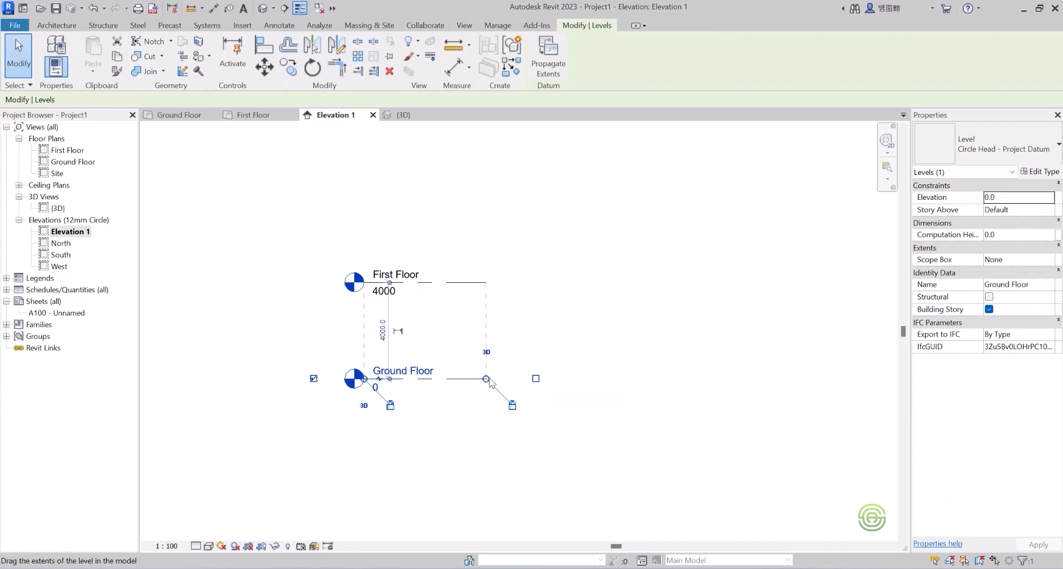
pyautogui.scroll(2, 487, 381)
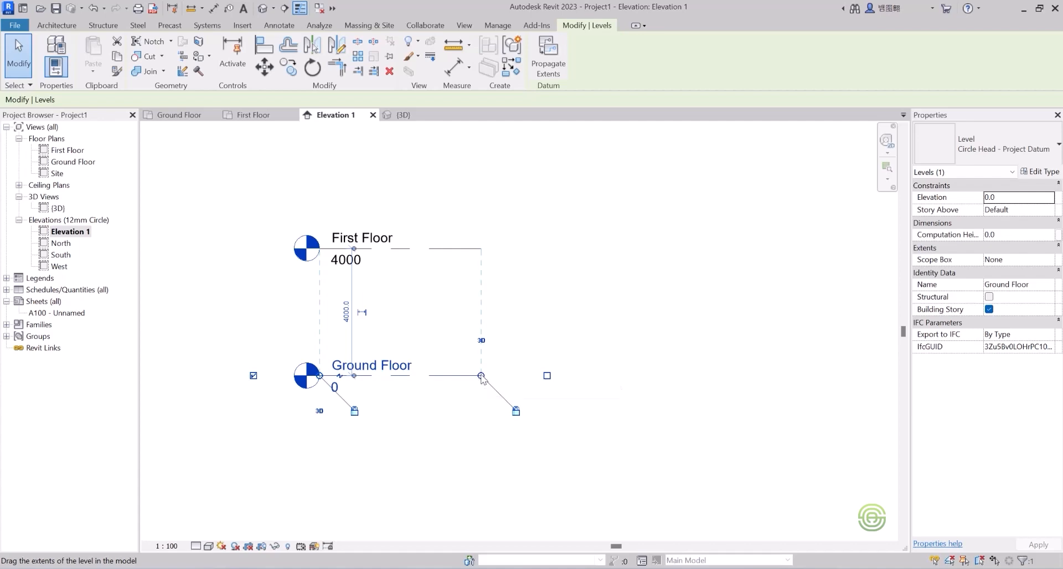
pyautogui.moveTo(481, 376); pyautogui.dragTo(771, 356)
pyautogui.scroll(-2, 305, 377)
pyautogui.click(465, 343)
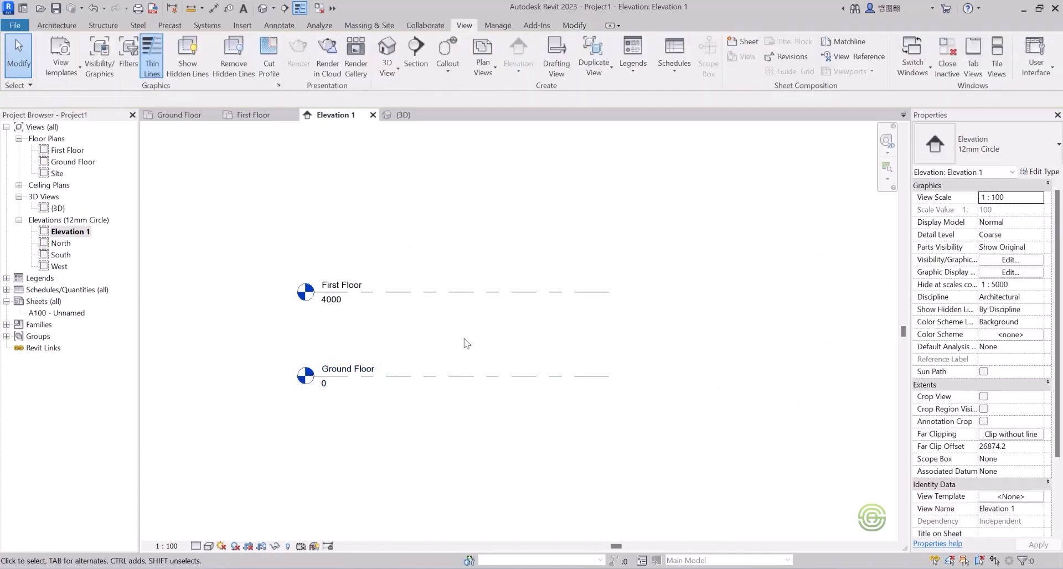
# Readjust the aligned level lines to a shorter length from their headless end, and unlock that end of the Ground Floor line.
pyautogui.click(597, 377)
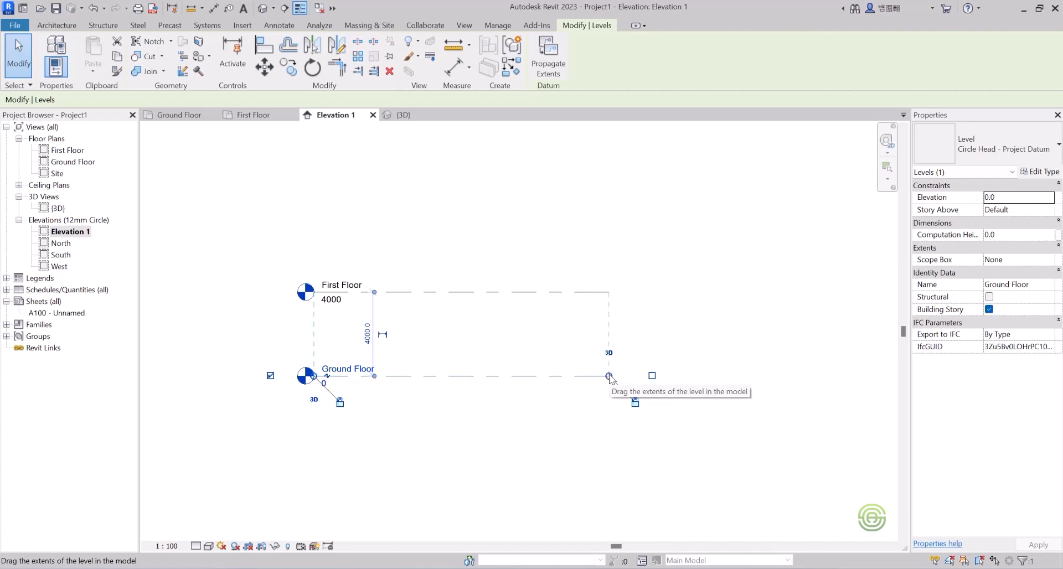
pyautogui.moveTo(609, 376); pyautogui.dragTo(687, 399)
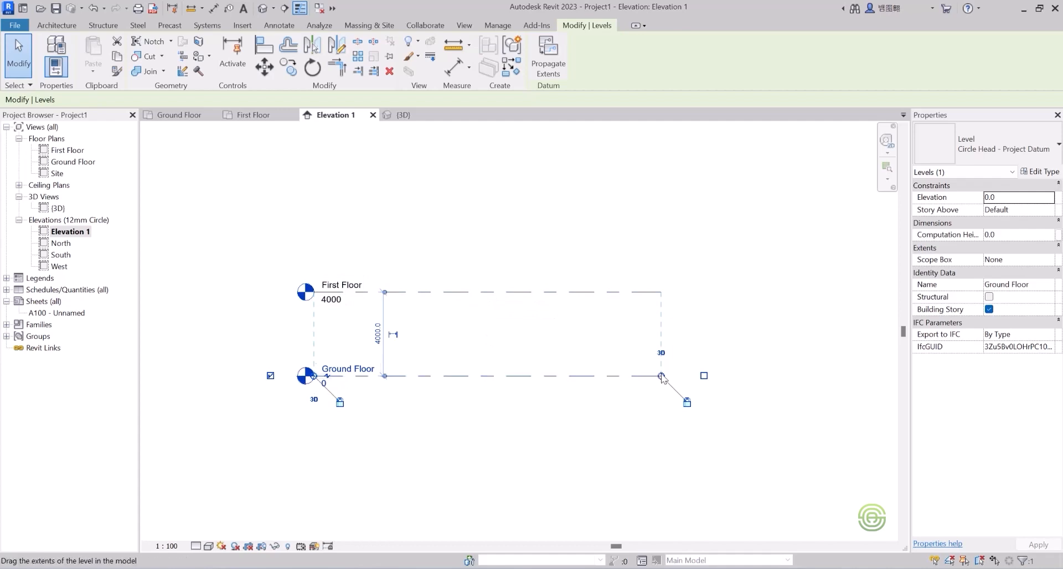
pyautogui.moveTo(661, 376); pyautogui.dragTo(520, 376)
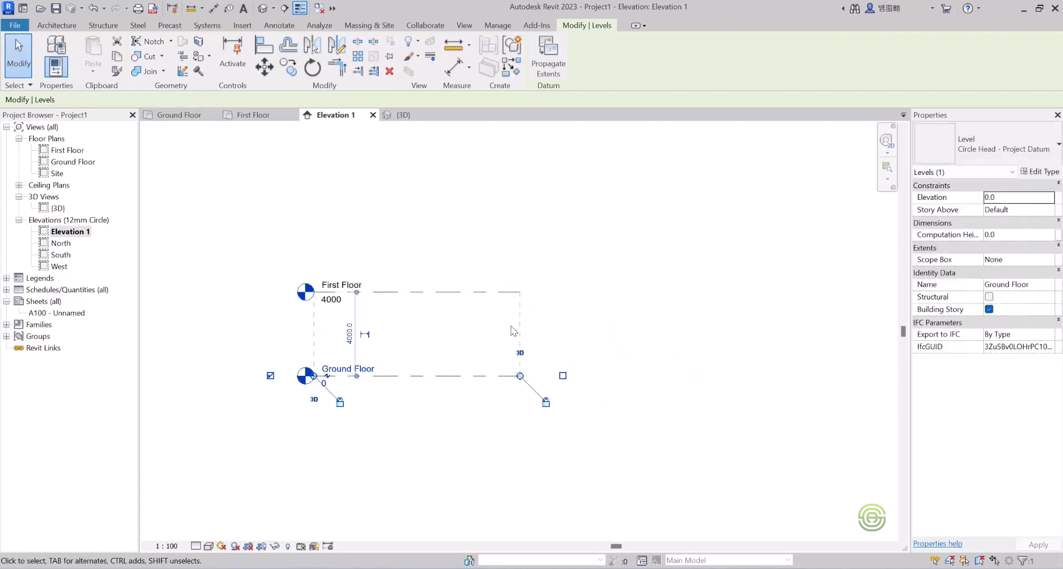
pyautogui.click(546, 403)
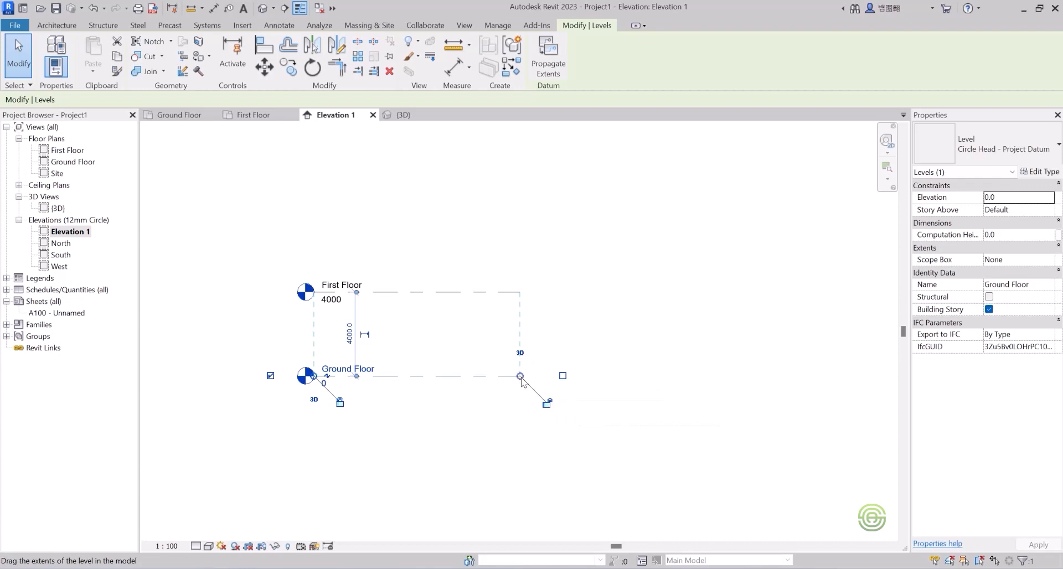
# Align the headless ends of the Ground Floor and First Floor level lines with each other.
pyautogui.moveTo(520, 377)
pyautogui.mouseDown()
pyautogui.moveTo(747, 368)
pyautogui.moveTo(472, 373)
pyautogui.moveTo(700, 375)
pyautogui.moveTo(475, 374)
pyautogui.moveTo(674, 376)
pyautogui.moveTo(521, 378)
pyautogui.mouseUp()
pyautogui.moveTo(520, 376)
pyautogui.mouseDown()
pyautogui.moveTo(641, 371)
pyautogui.moveTo(524, 375)
pyautogui.mouseUp()
pyautogui.click(512, 291)
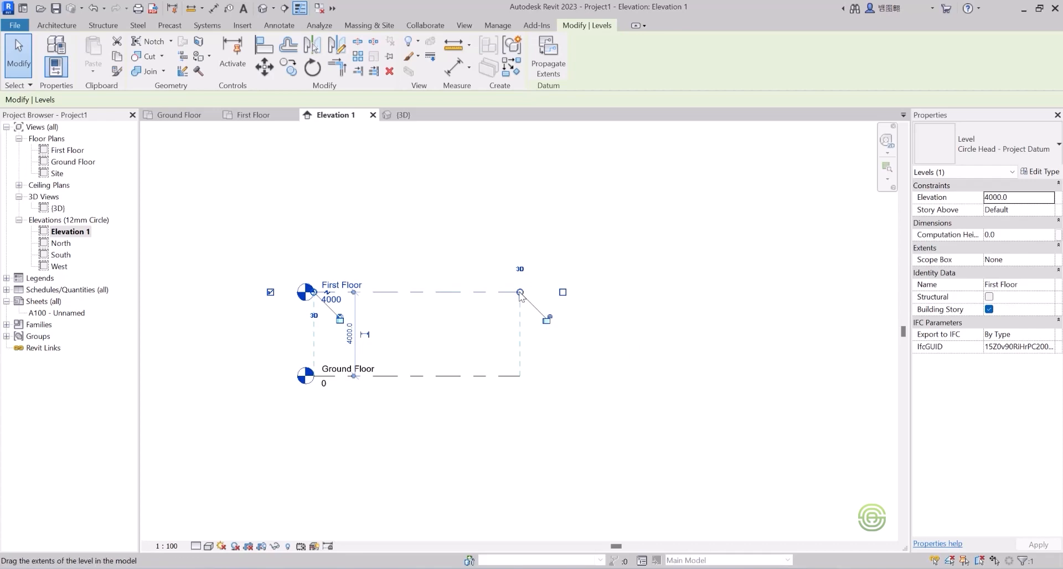
pyautogui.moveTo(541, 293)
pyautogui.mouseDown()
pyautogui.moveTo(693, 288)
pyautogui.moveTo(520, 292)
pyautogui.mouseUp()
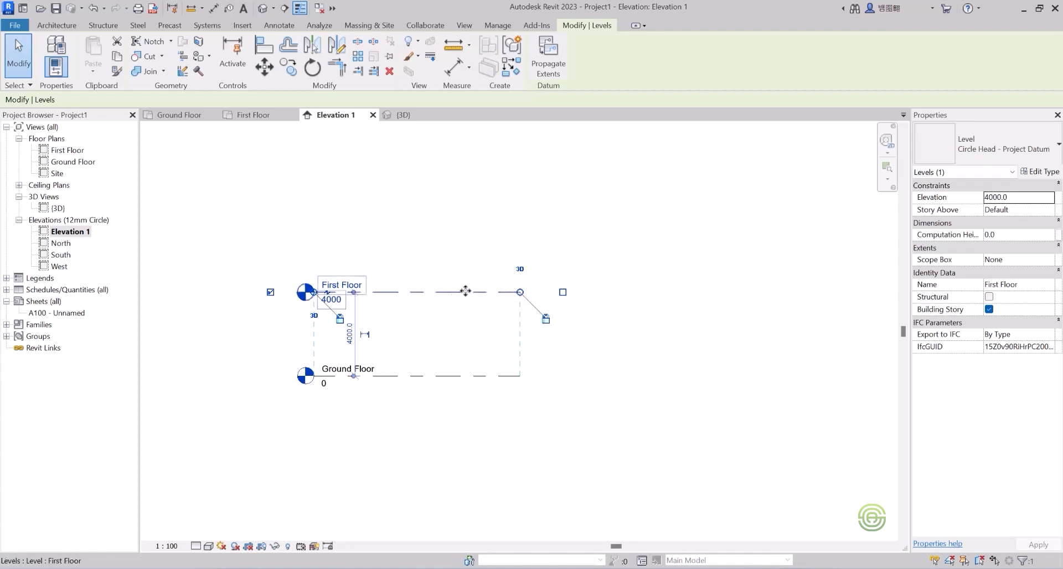
# Show a second head on the First Floor level, toggle the original head off and on, and hide the second head again.
pyautogui.scroll(2, 368, 357)
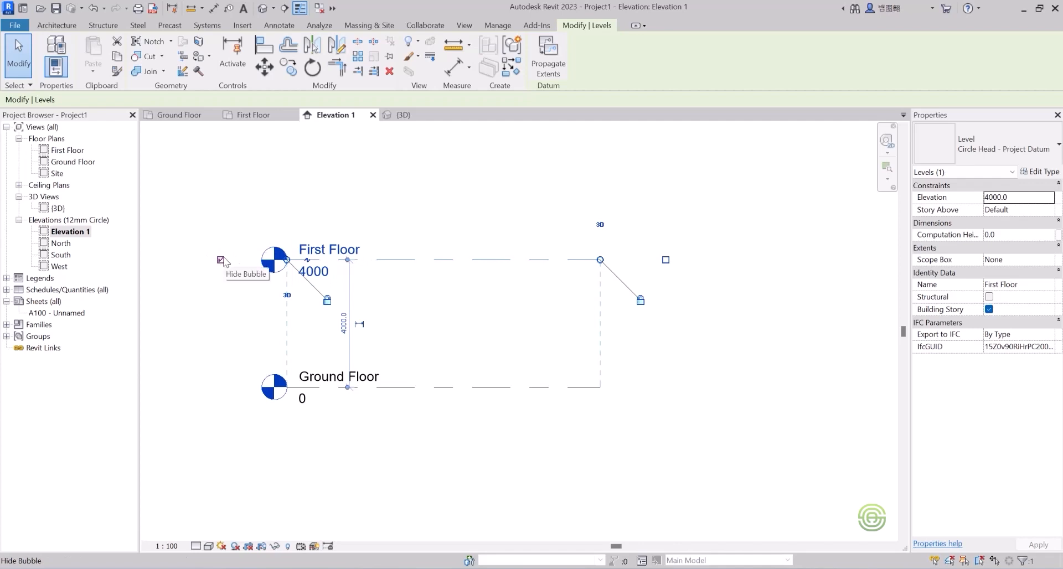
pyautogui.click(666, 260)
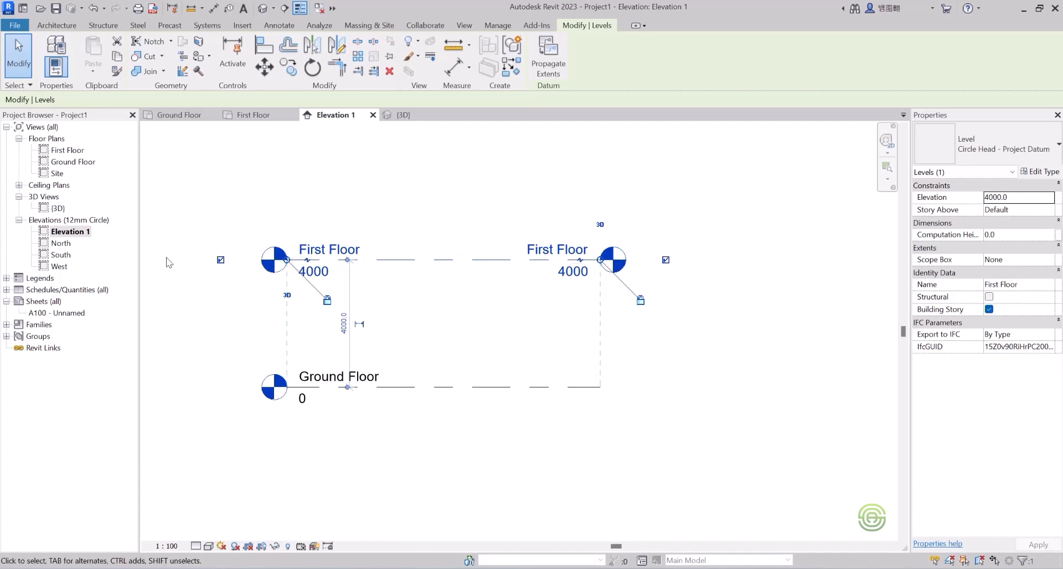
pyautogui.click(221, 260)
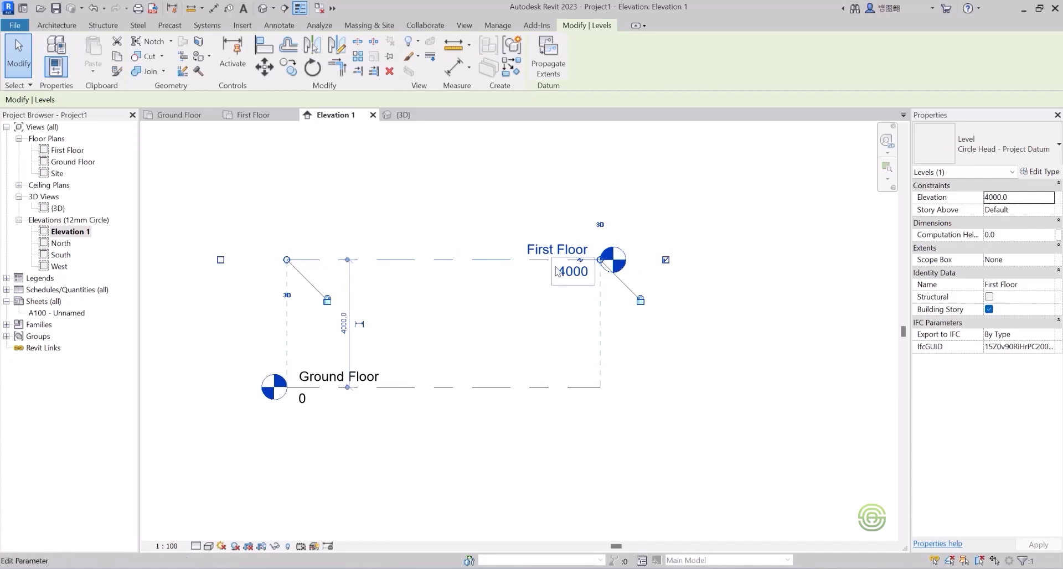
pyautogui.click(220, 260)
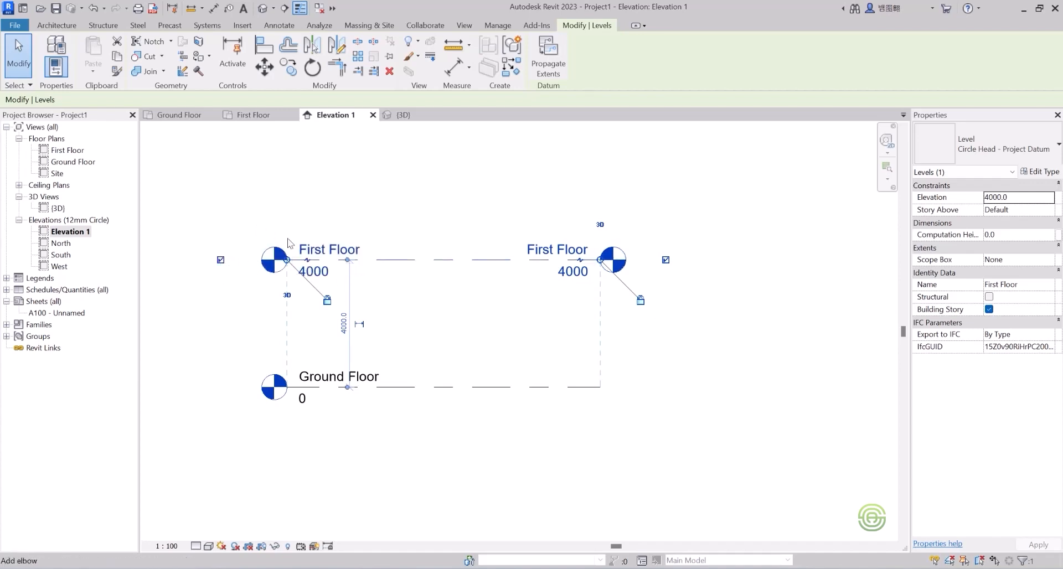
pyautogui.click(665, 260)
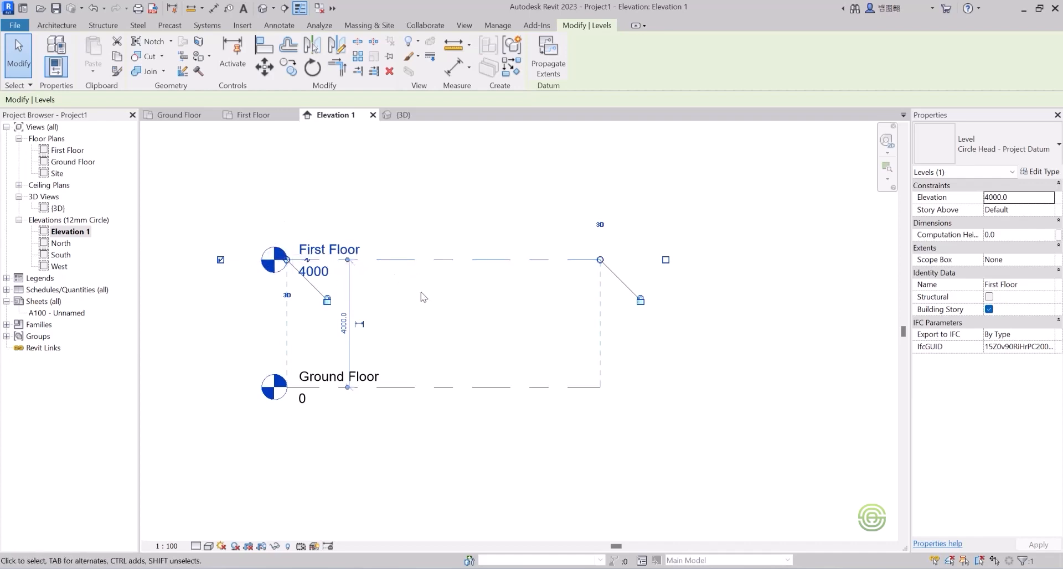
pyautogui.scroll(-1, 432, 399)
pyautogui.click(440, 321)
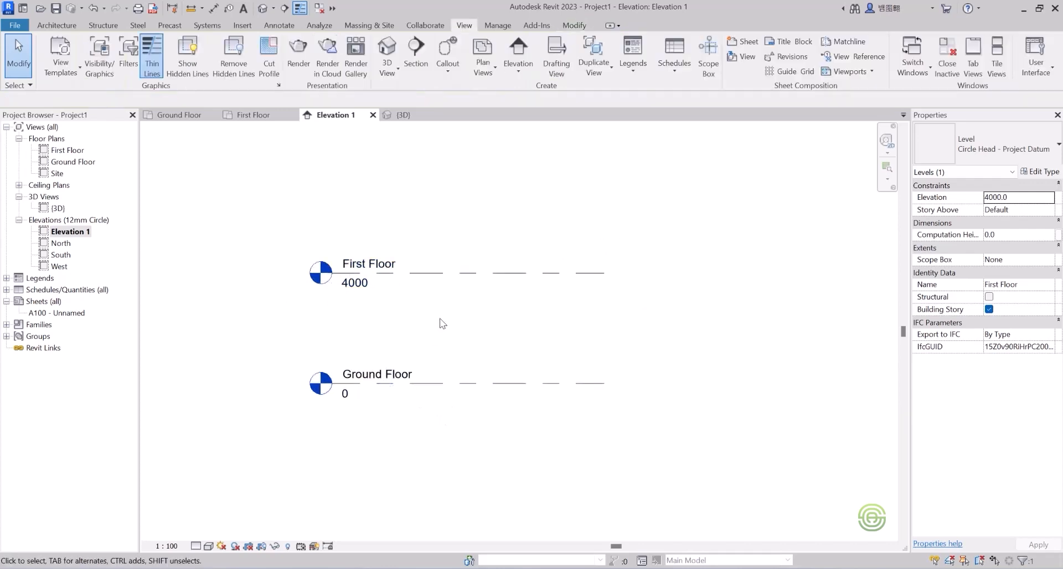
# Add an elbow to the Ground Floor level line beside its head and adjust the elbow's bend point.
pyautogui.click(428, 383)
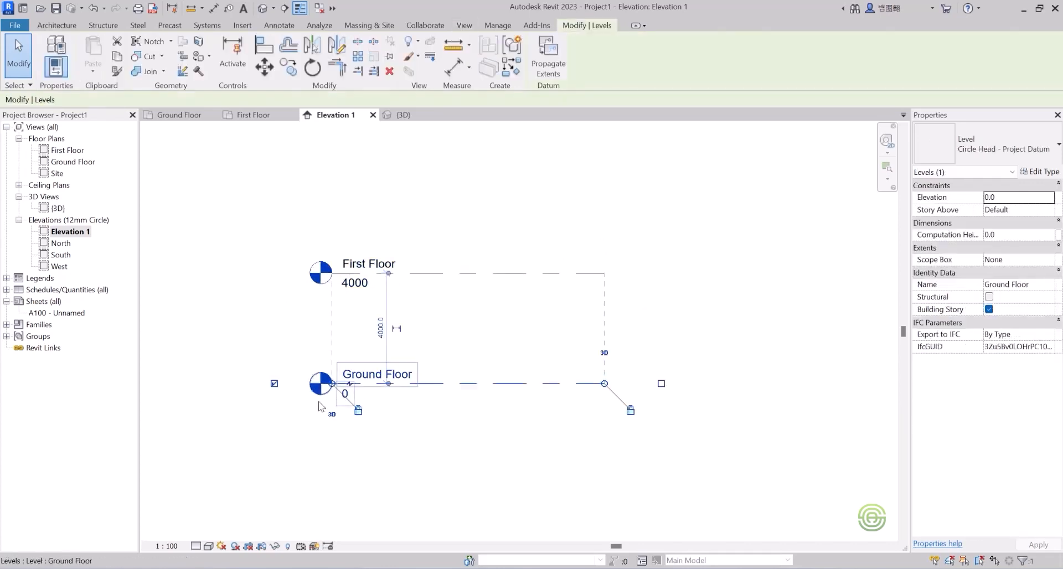
pyautogui.scroll(3, 420, 385)
pyautogui.scroll(3, 386, 355)
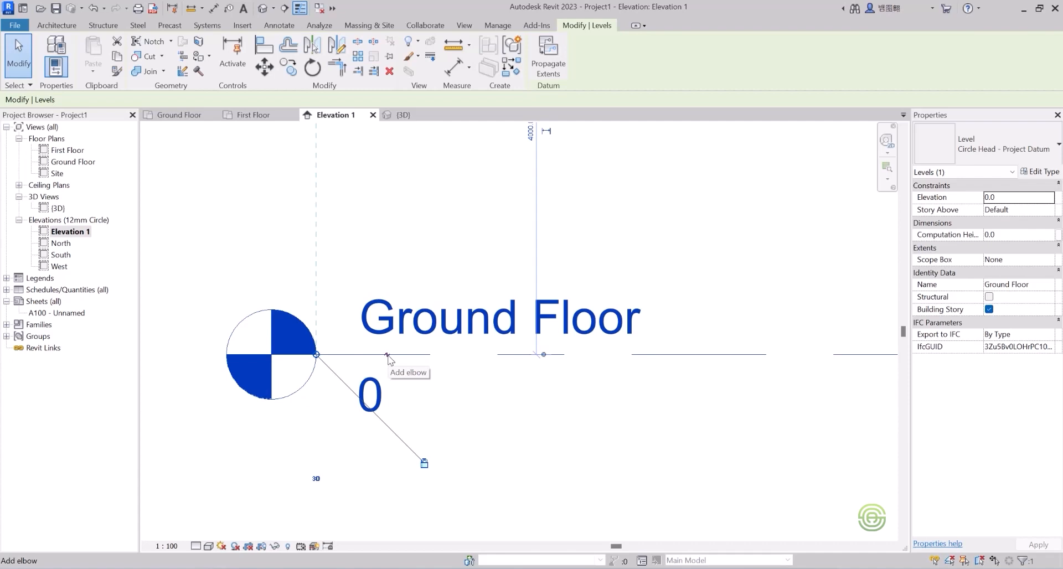
pyautogui.click(386, 355)
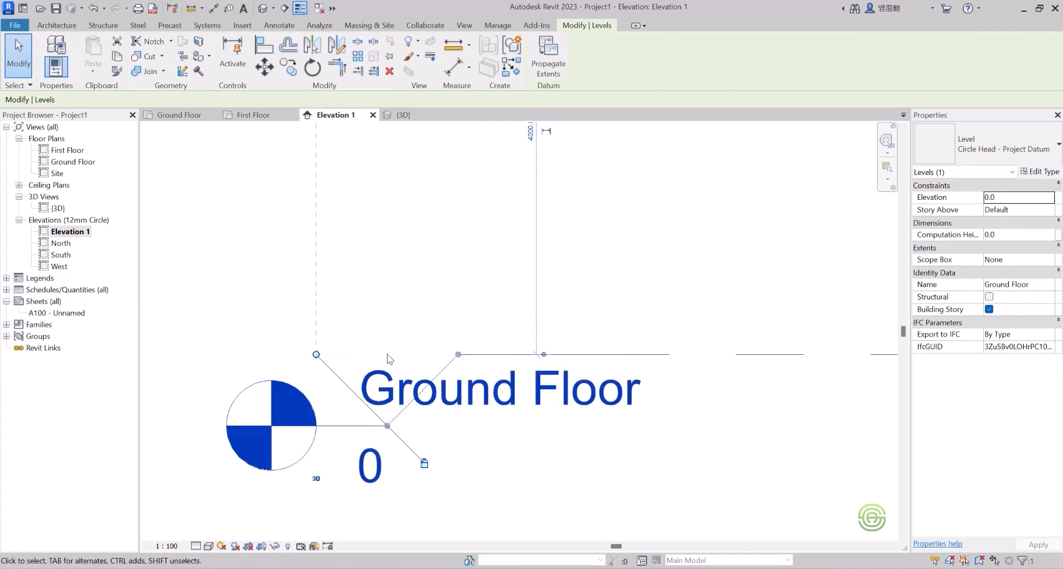
pyautogui.scroll(-4, 385, 423)
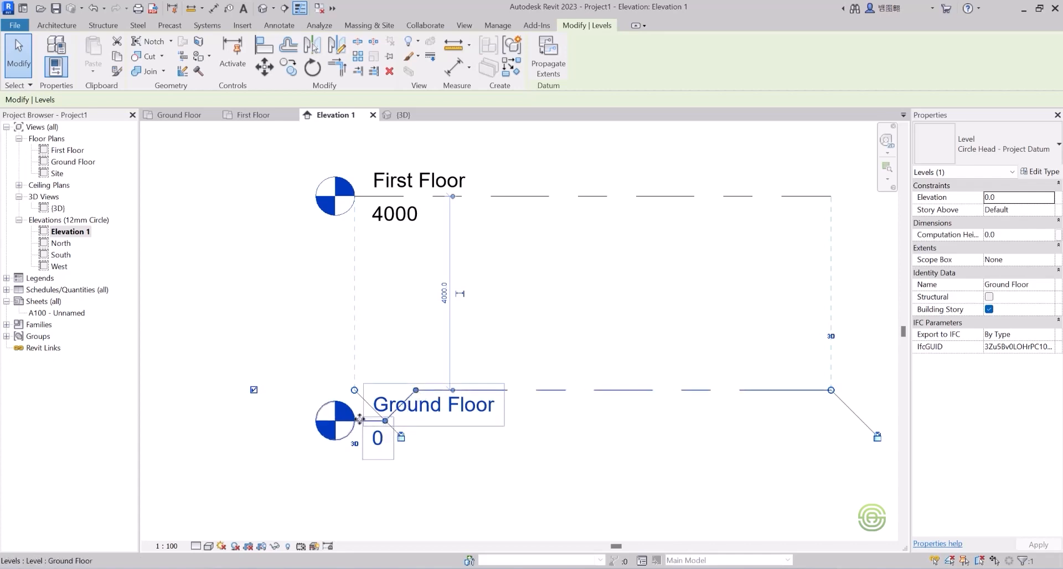
pyautogui.moveTo(386, 421)
pyautogui.mouseDown()
pyautogui.moveTo(390, 363)
pyautogui.moveTo(395, 420)
pyautogui.moveTo(409, 307)
pyautogui.moveTo(390, 458)
pyautogui.moveTo(396, 352)
pyautogui.moveTo(375, 439)
pyautogui.moveTo(374, 416)
pyautogui.mouseUp()
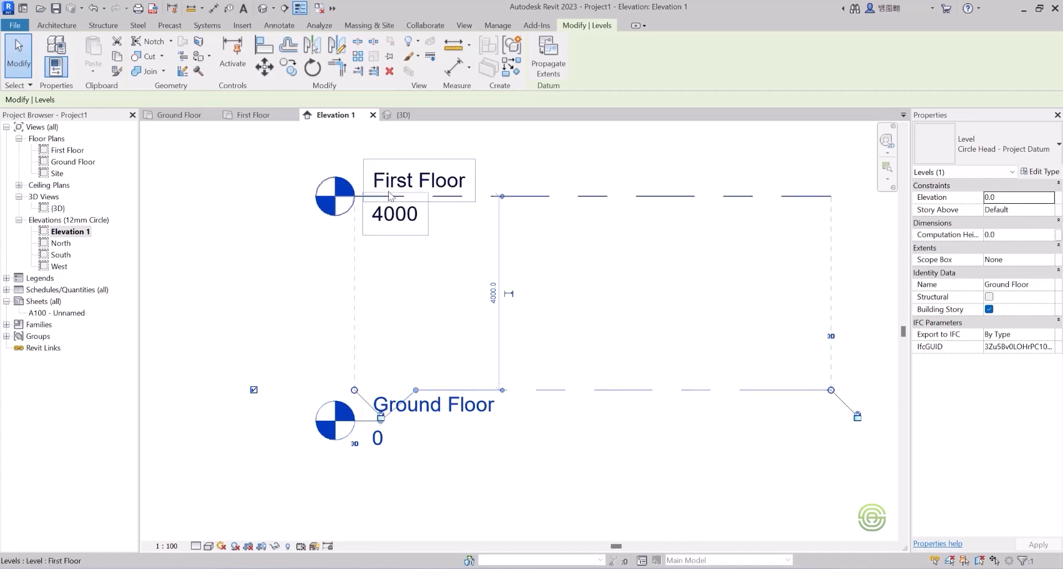
# Set the First Floor level's elevation to 1000.
pyautogui.click(524, 196)
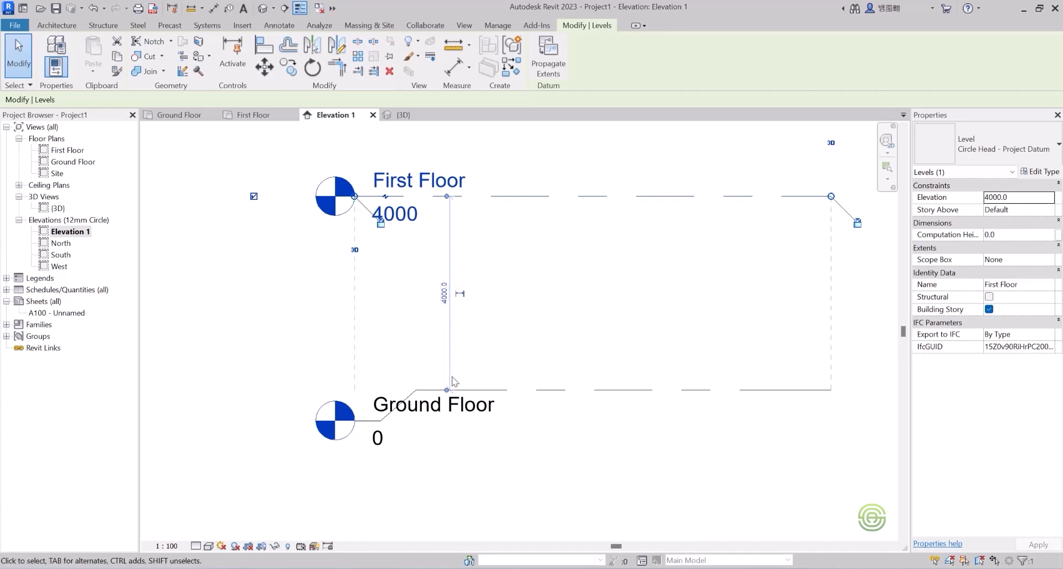
pyautogui.click(398, 213)
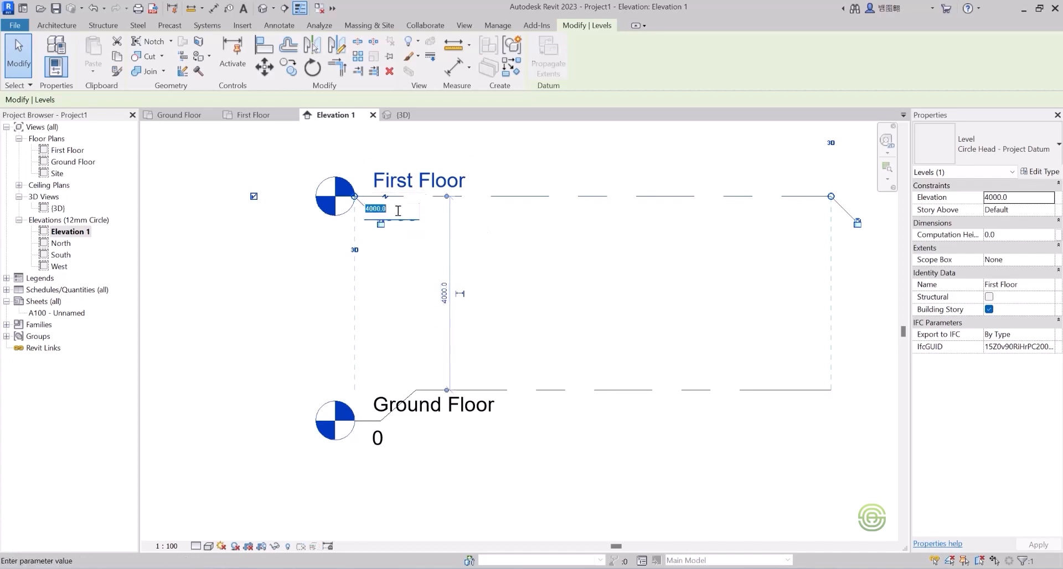
pyautogui.press('Escape')
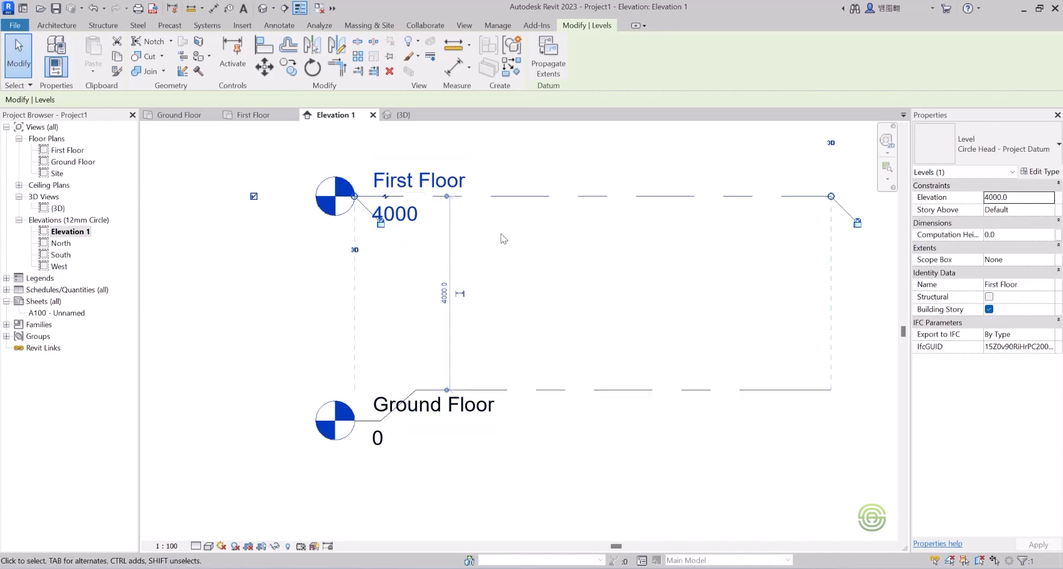
pyautogui.click(405, 216)
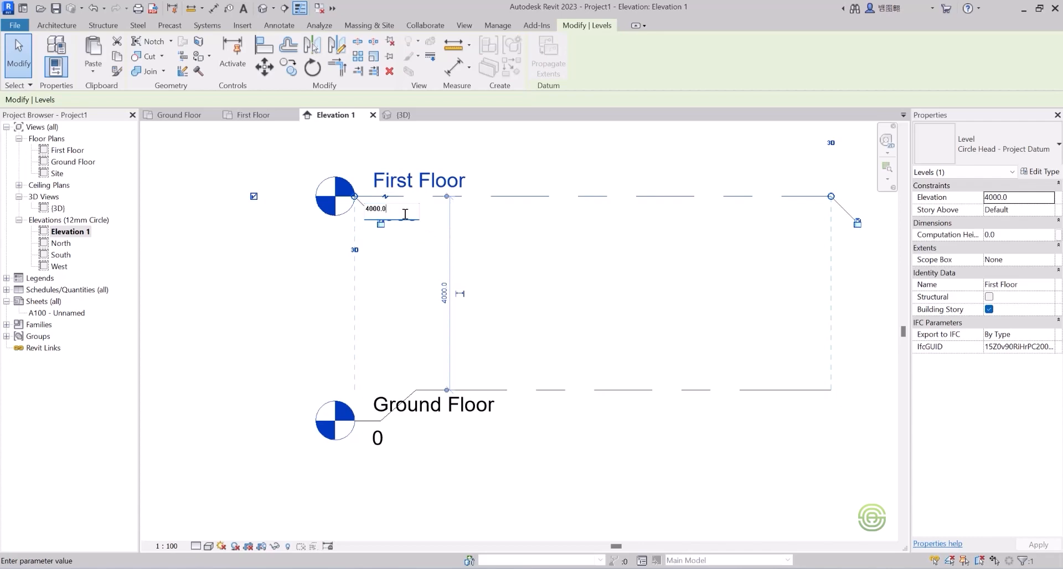
pyautogui.moveTo(404, 213); pyautogui.dragTo(348, 211)
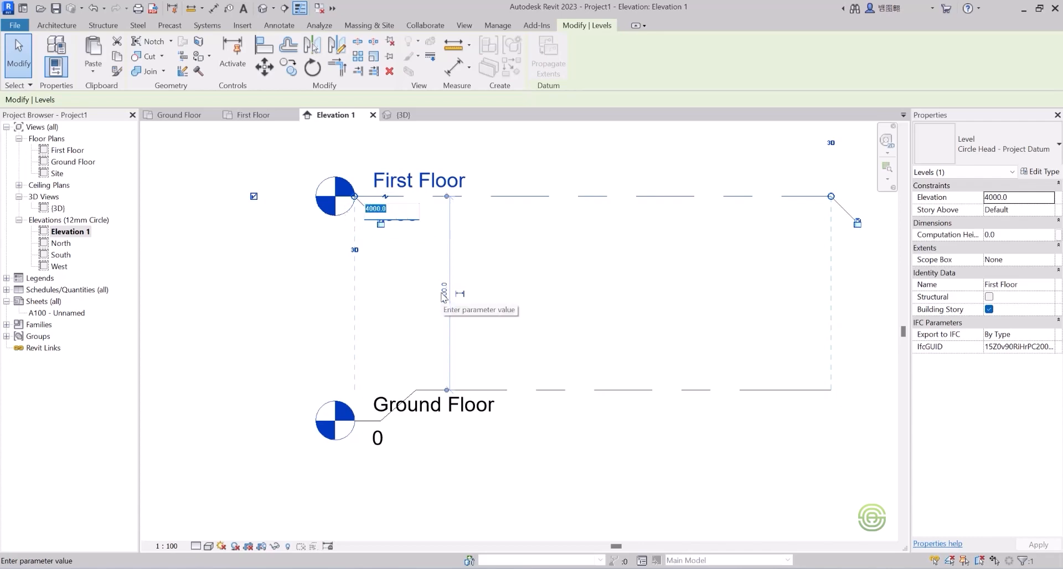
pyautogui.write('1000')
pyautogui.press('Return')
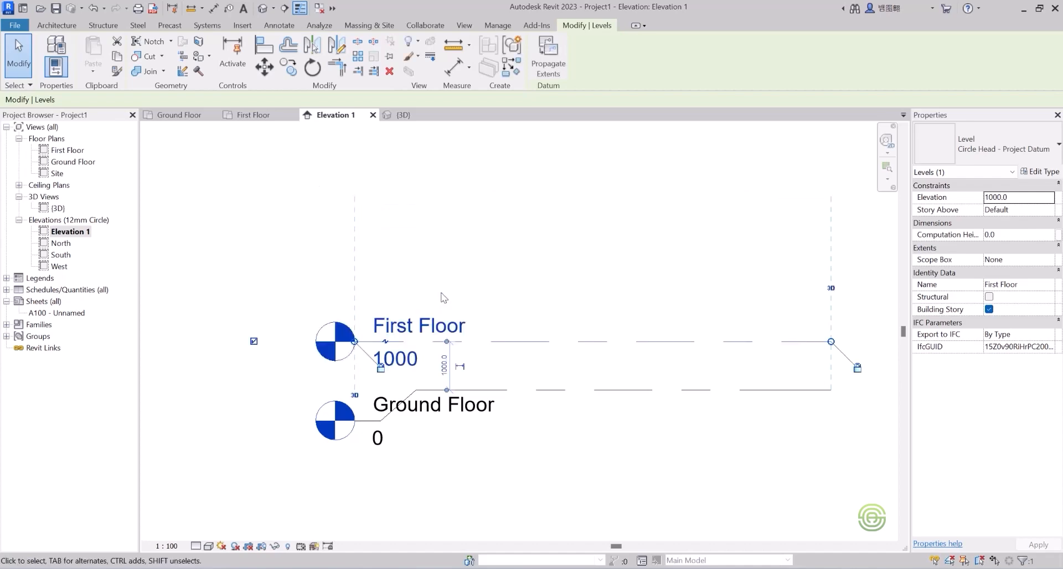
pyautogui.click(547, 361)
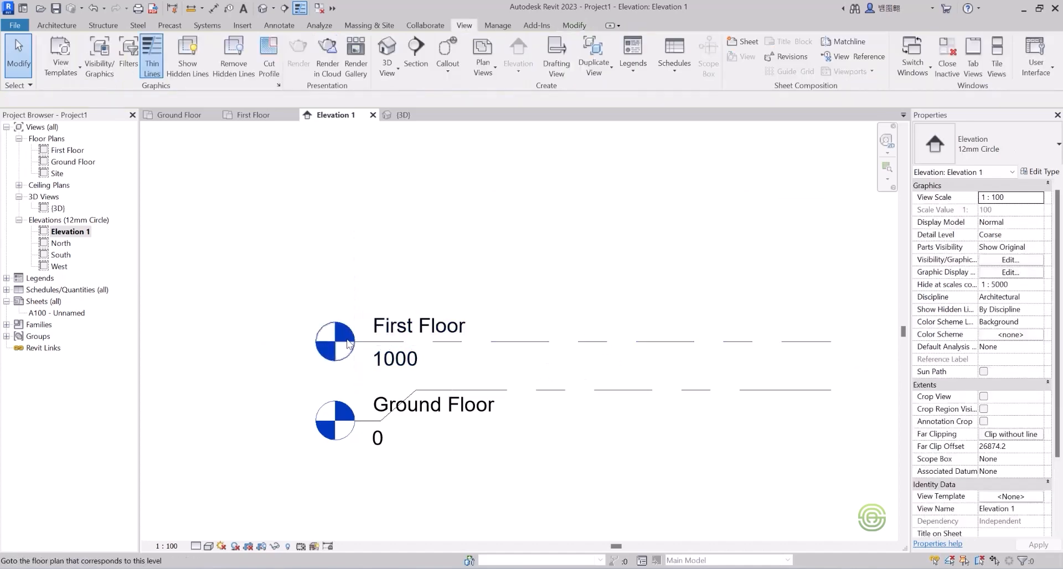
# Straighten the Ground Floor level's elbow back onto its line, and add the elbow again.
pyautogui.scroll(2, 381, 368)
pyautogui.click(422, 419)
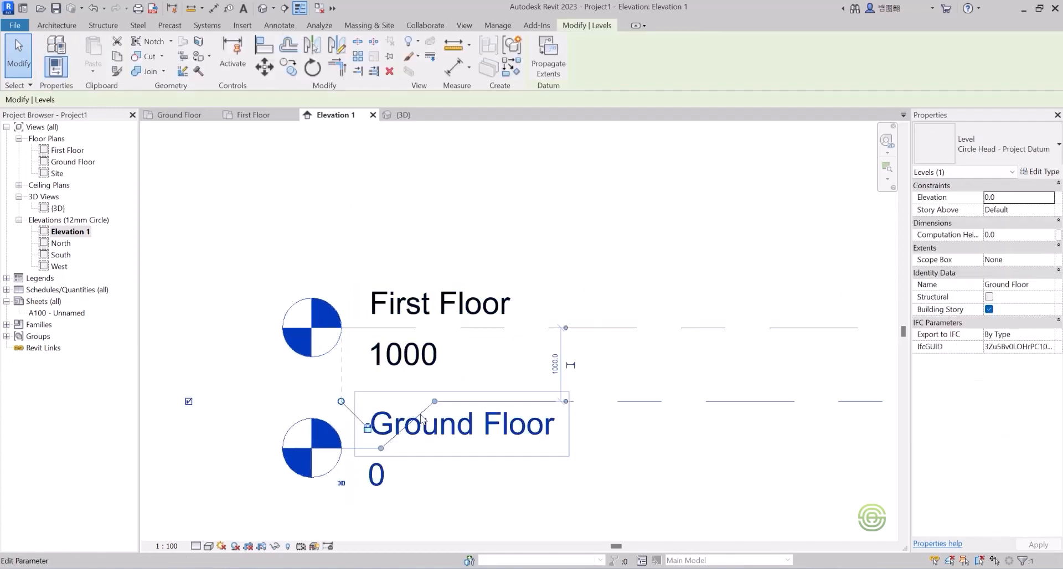
pyautogui.moveTo(392, 443); pyautogui.dragTo(379, 403)
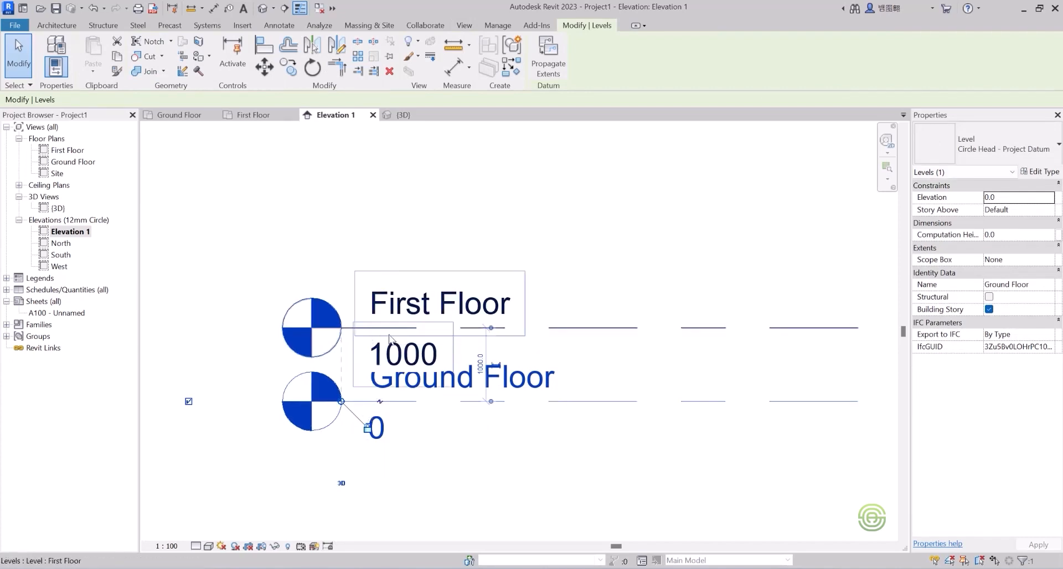
pyautogui.click(380, 404)
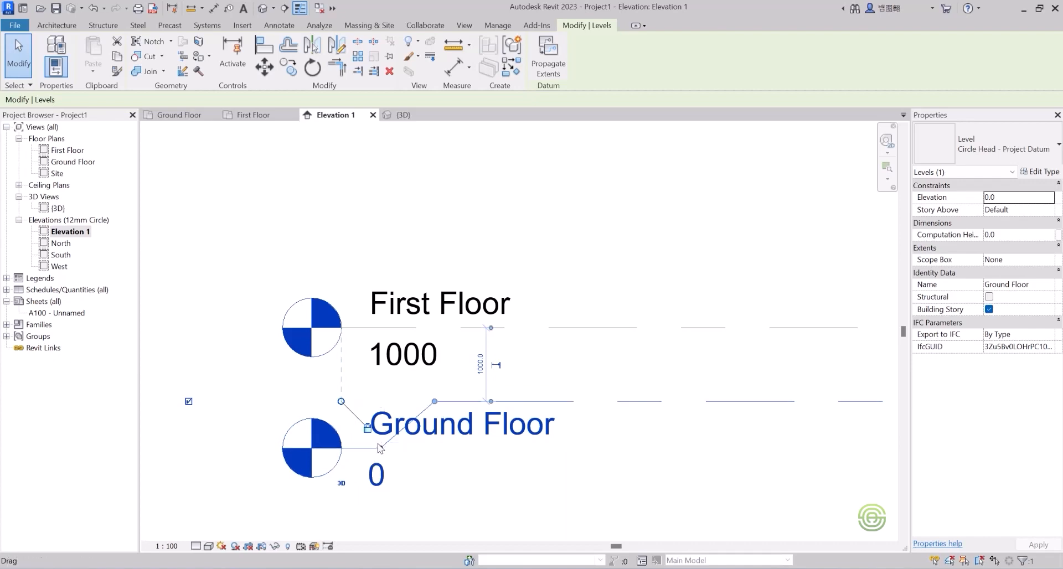
# Add an elbow to the First Floor level line and move its head above the line, clear of the Ground Floor label.
pyautogui.click(391, 328)
pyautogui.click(390, 332)
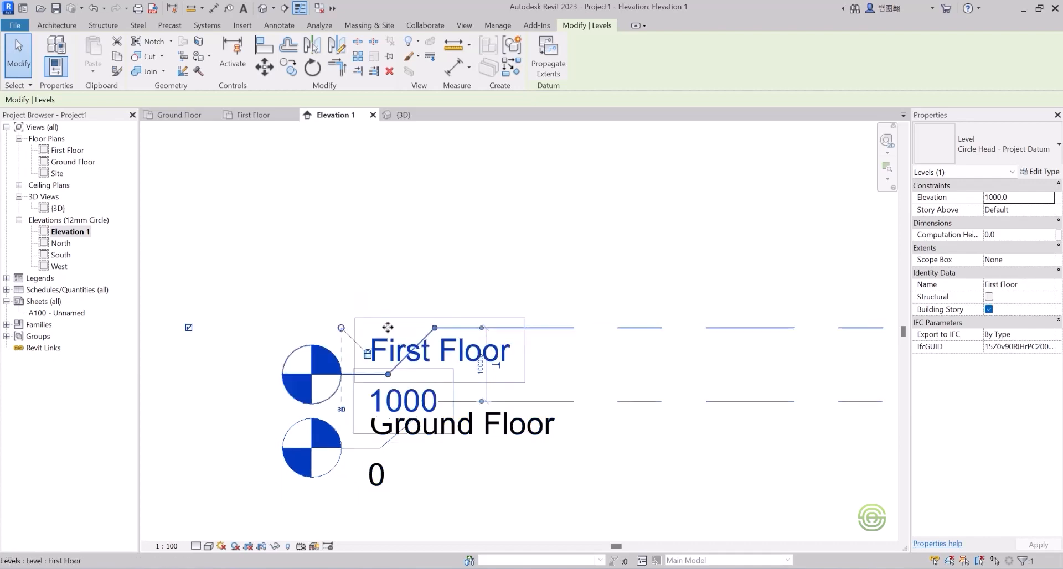
pyautogui.moveTo(391, 383); pyautogui.dragTo(388, 282)
pyautogui.scroll(-3, 351, 304)
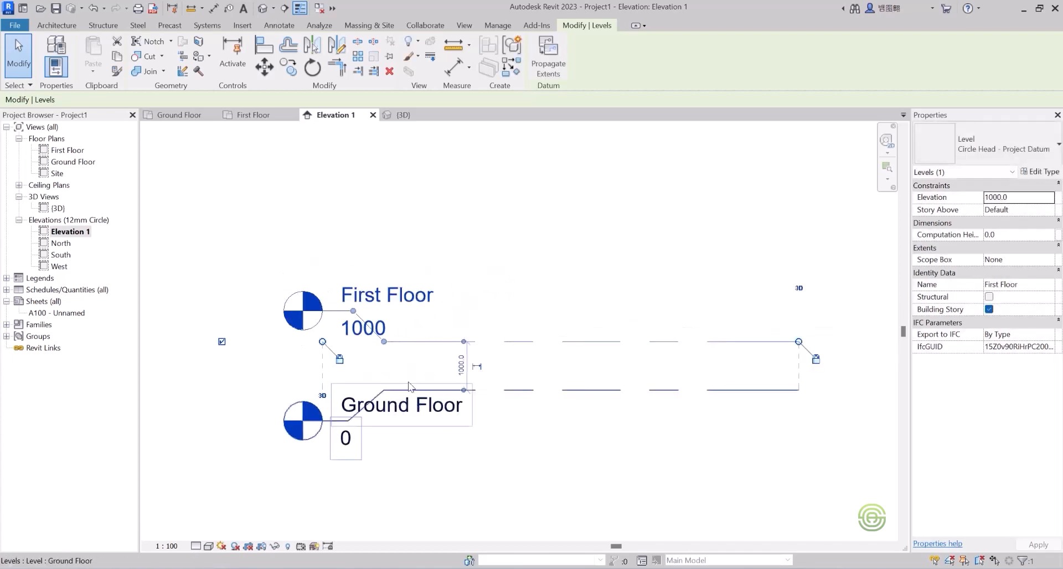
pyautogui.click(309, 375)
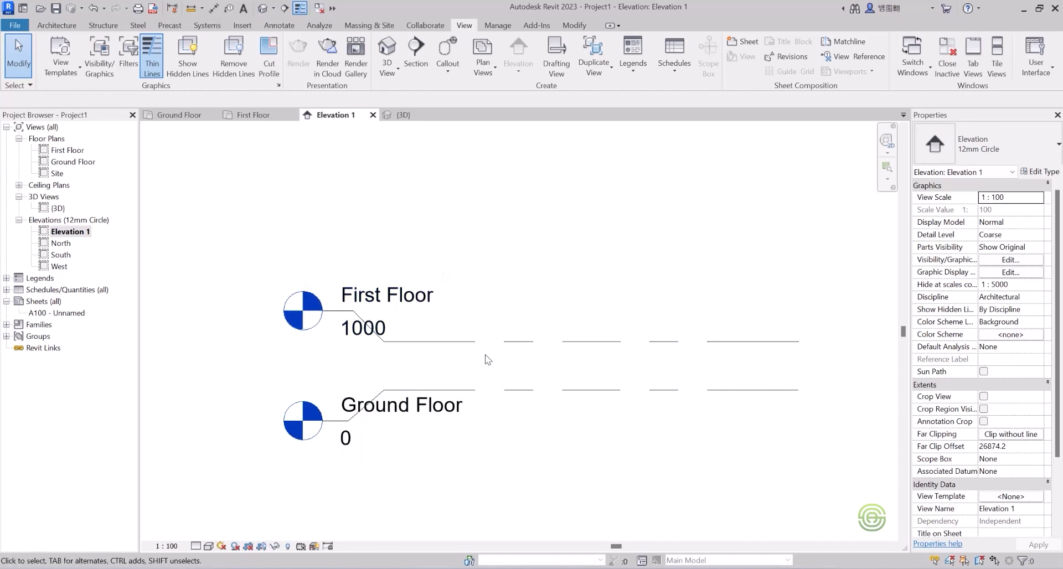
# Open the temporary dimension between the First Floor and Ground Floor levels for editing, and leave it without entering a value.
pyautogui.click(479, 342)
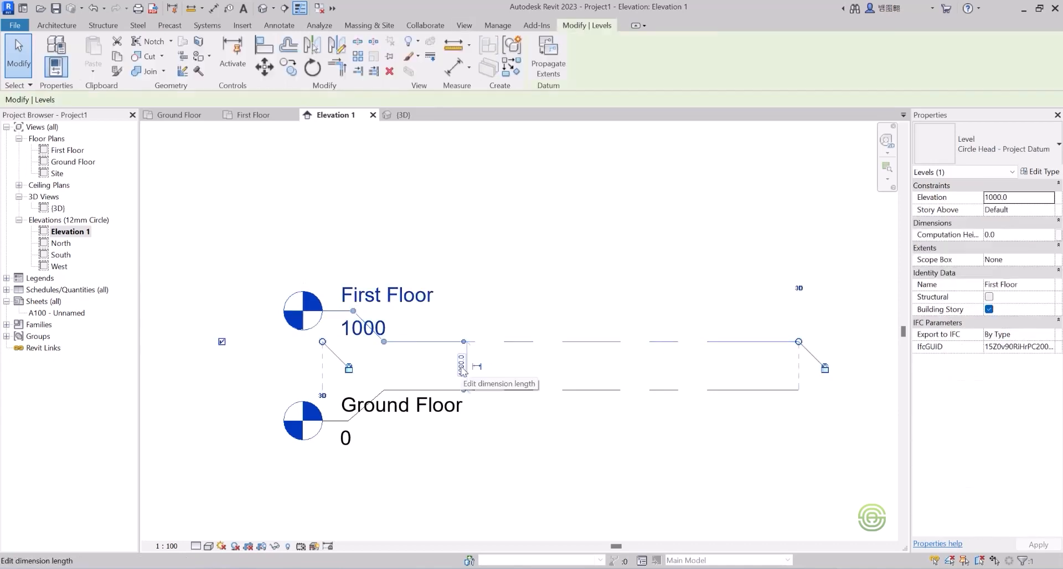
pyautogui.click(461, 365)
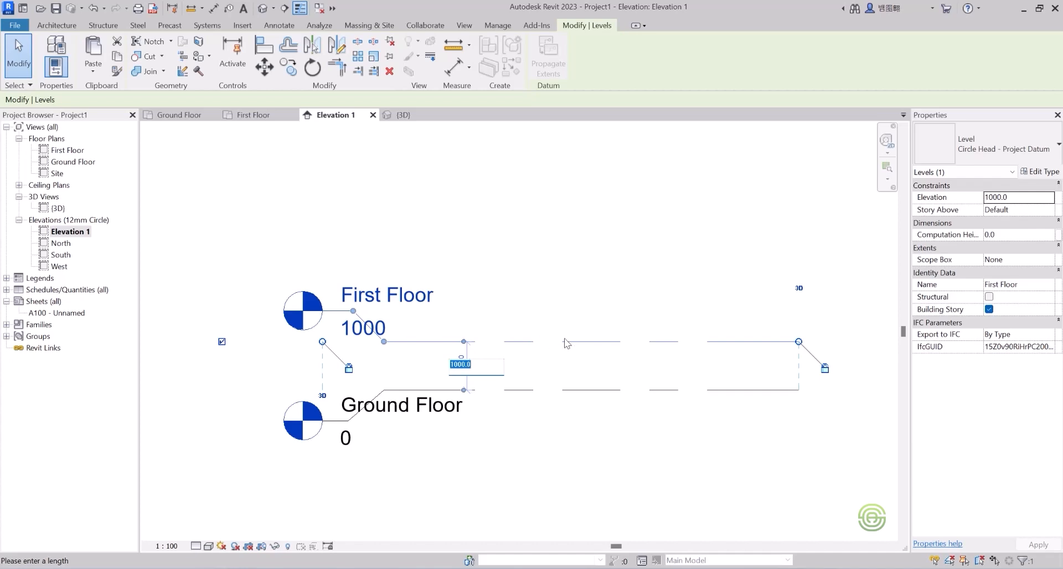
pyautogui.press('Escape')
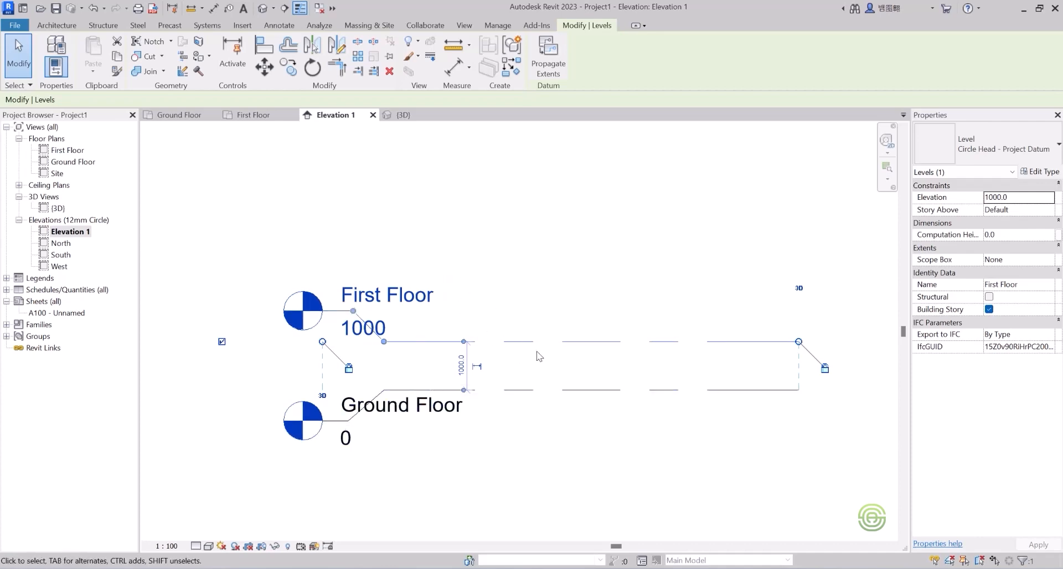
pyautogui.scroll(-2, 476, 327)
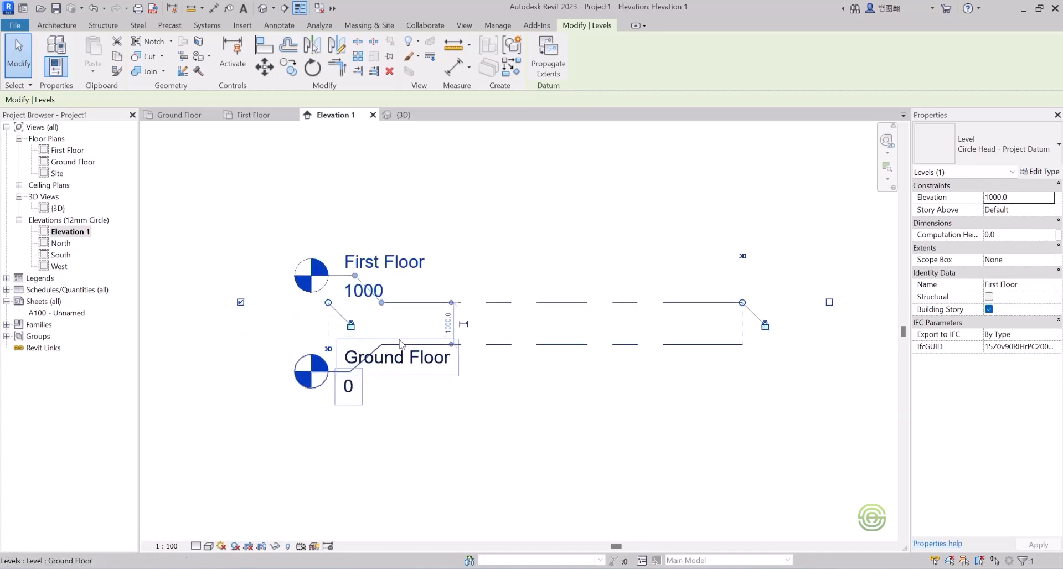
pyautogui.scroll(1, 396, 335)
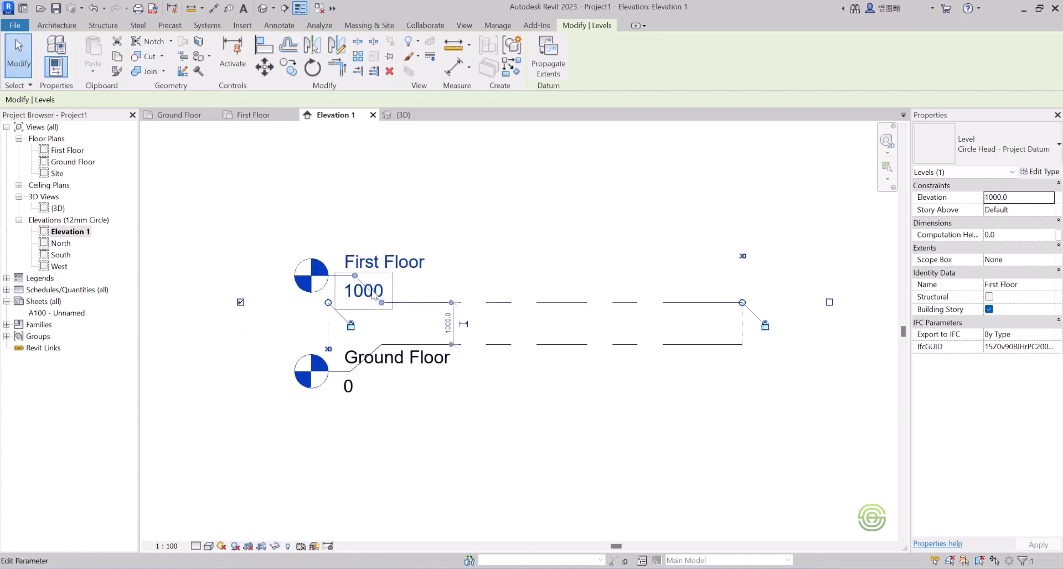
pyautogui.click(487, 211)
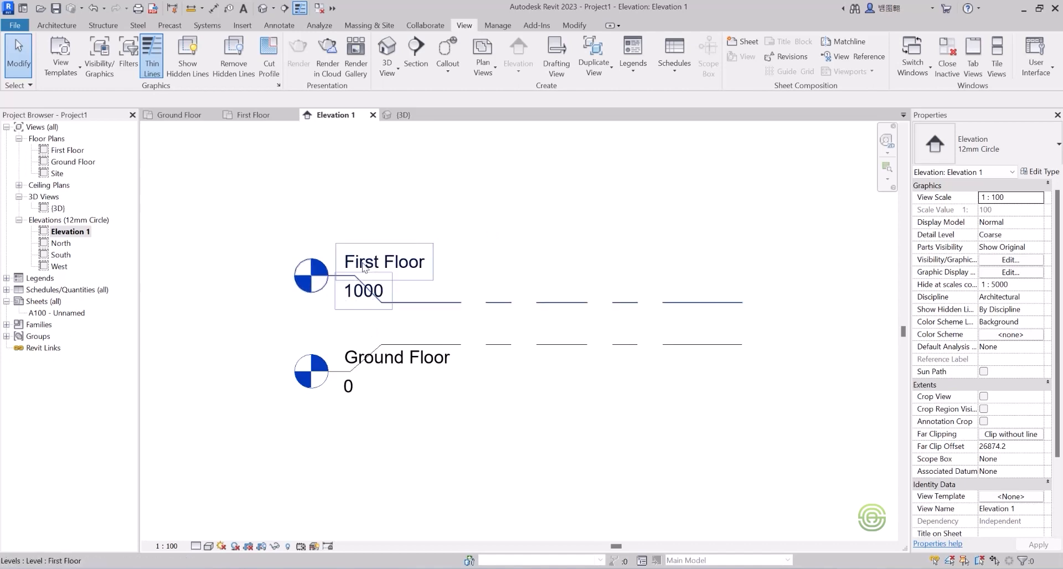
# Review the Project Units formats for the Common discipline, and close the settings without changing them.
pyautogui.click(496, 24)
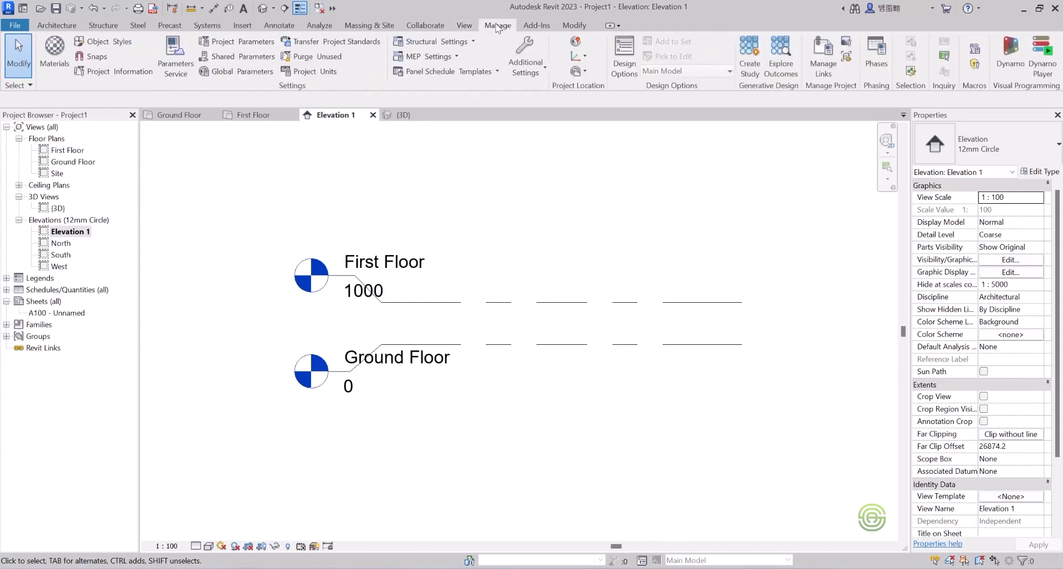
pyautogui.click(313, 72)
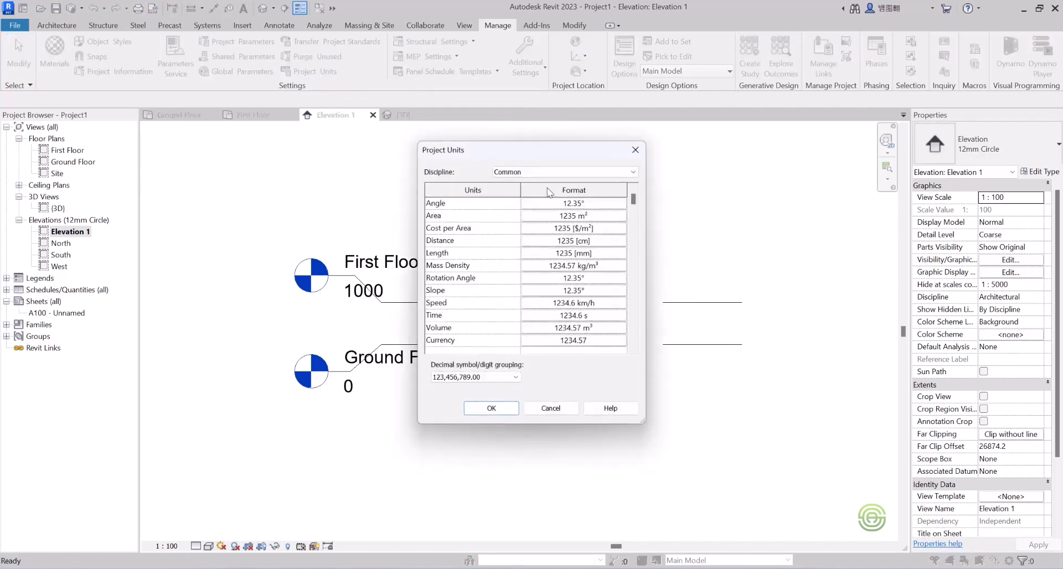
pyautogui.click(636, 150)
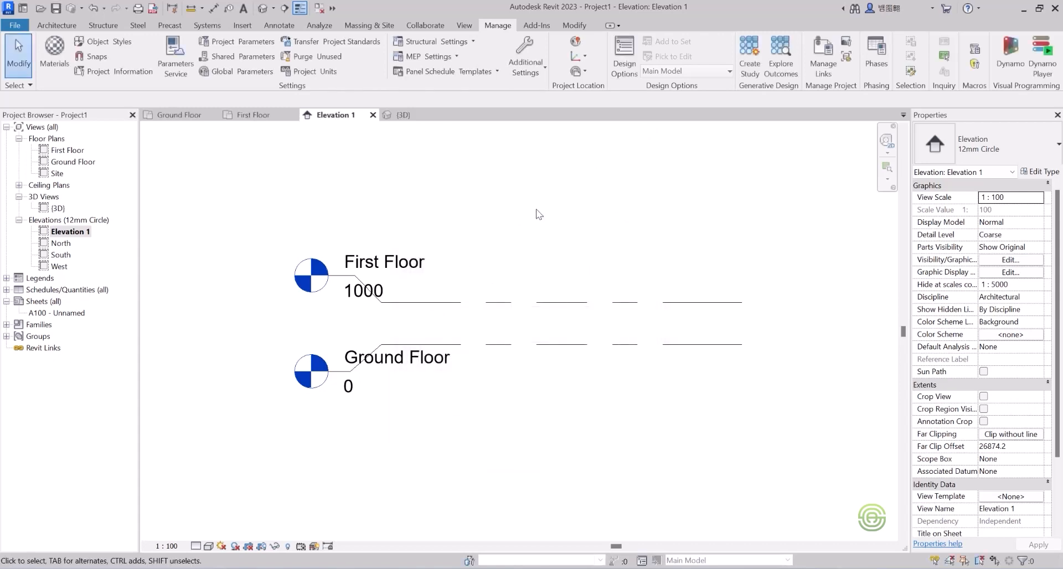
# Open the Project Units settings for the Common discipline, and close them without changes.
pyautogui.press('u')
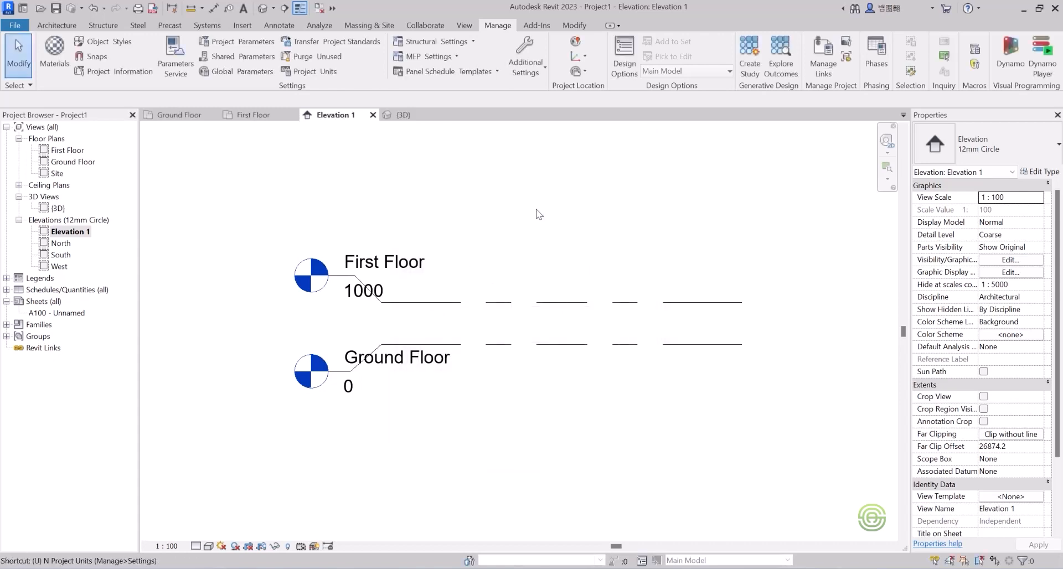
pyautogui.press('n')
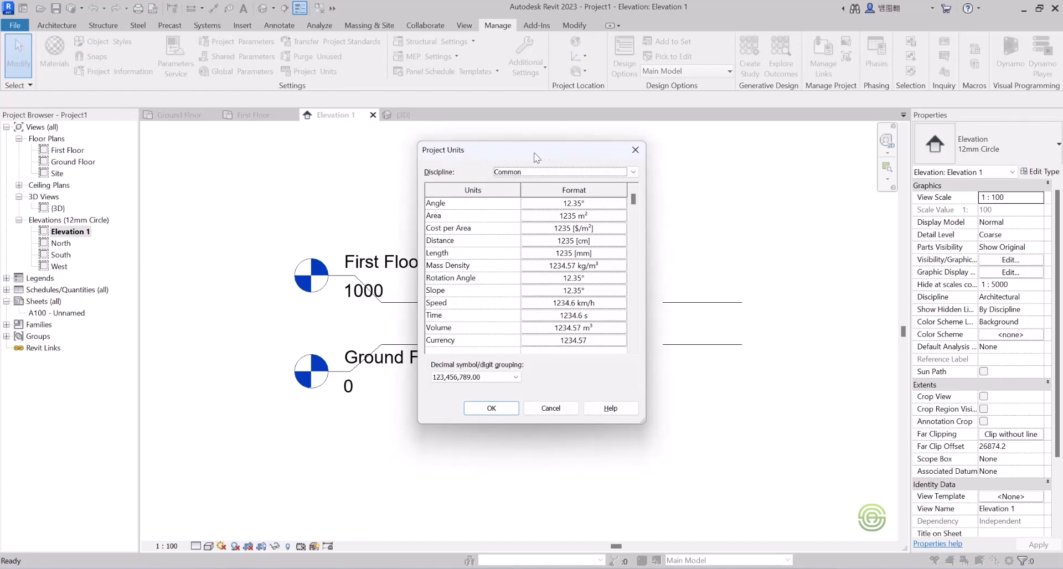
pyautogui.click(634, 150)
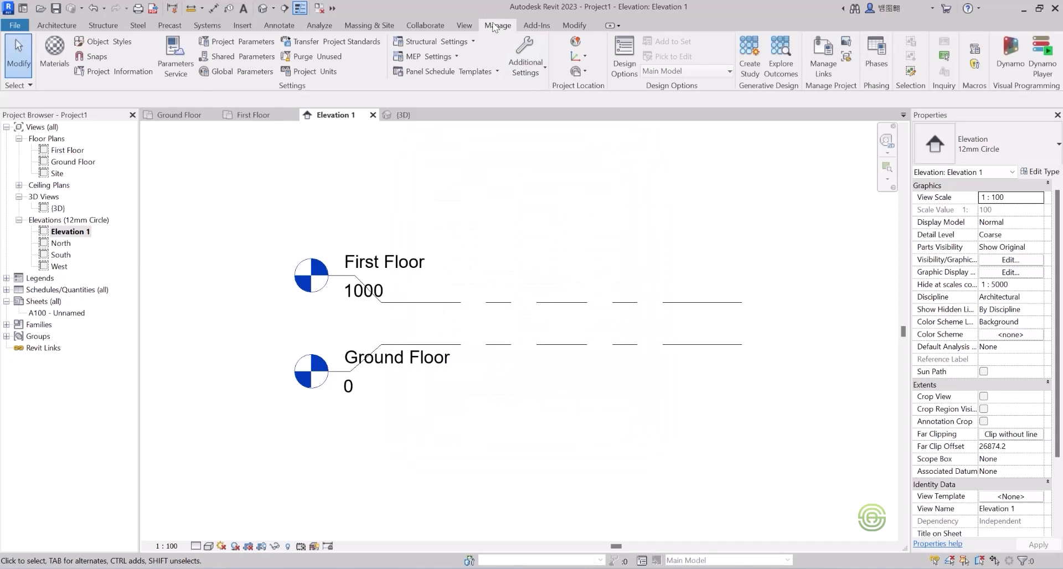
# In the Project Units settings, set the Length format to Meters with rounding to 2 decimal places.
pyautogui.click(312, 72)
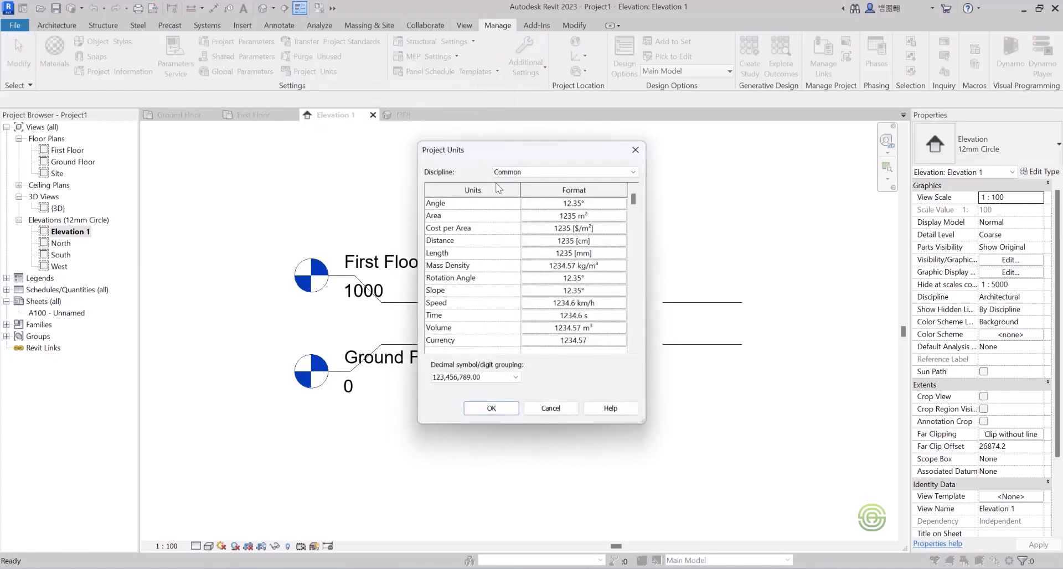
pyautogui.click(580, 255)
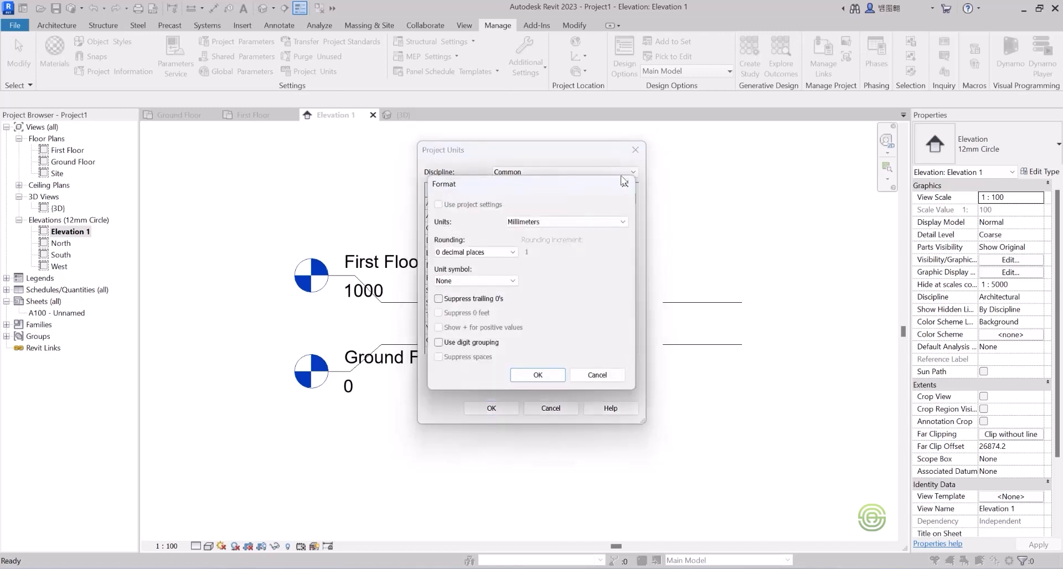
pyautogui.click(623, 183)
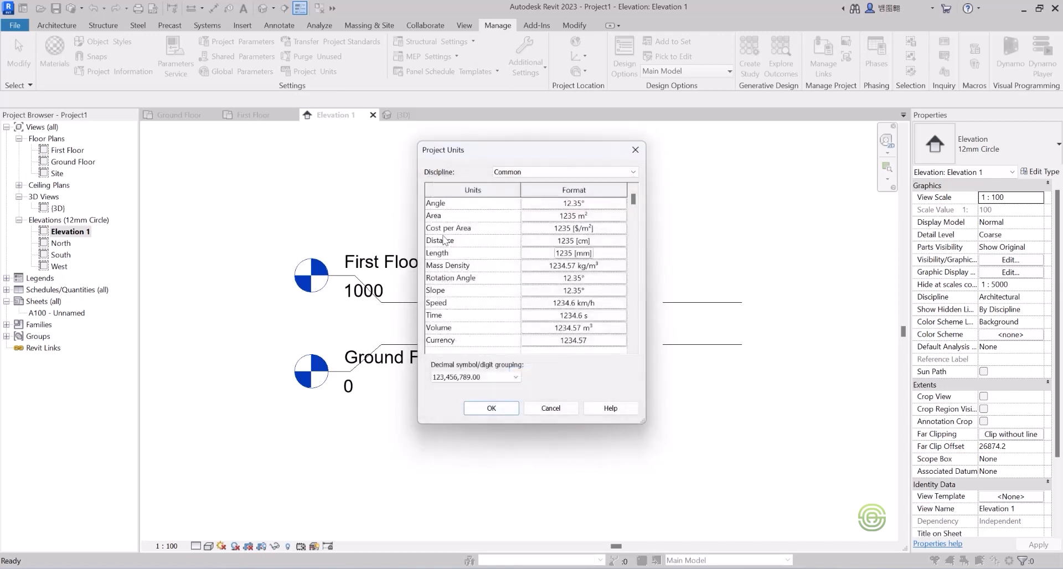
pyautogui.click(580, 254)
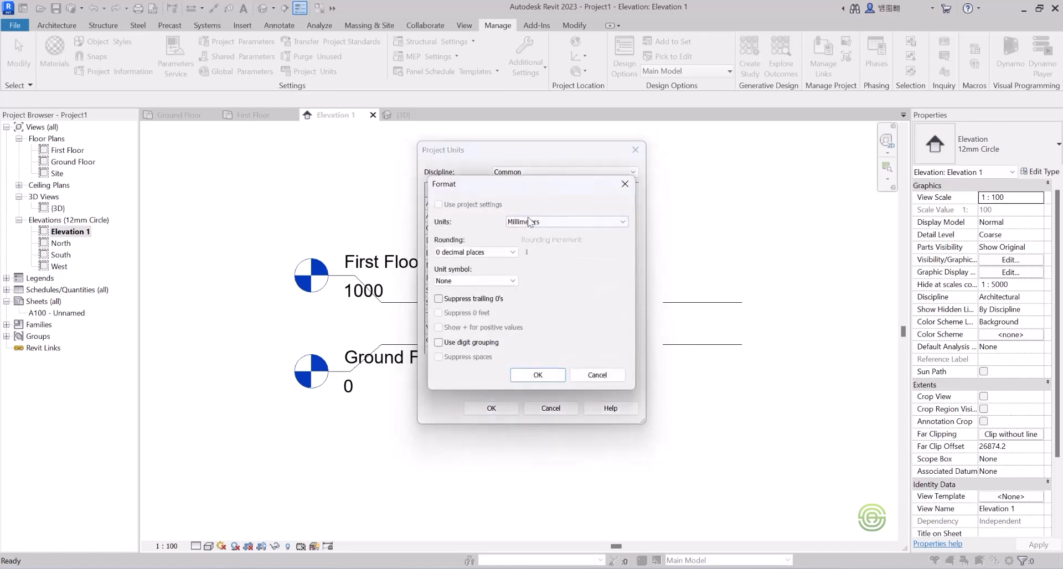
pyautogui.click(540, 222)
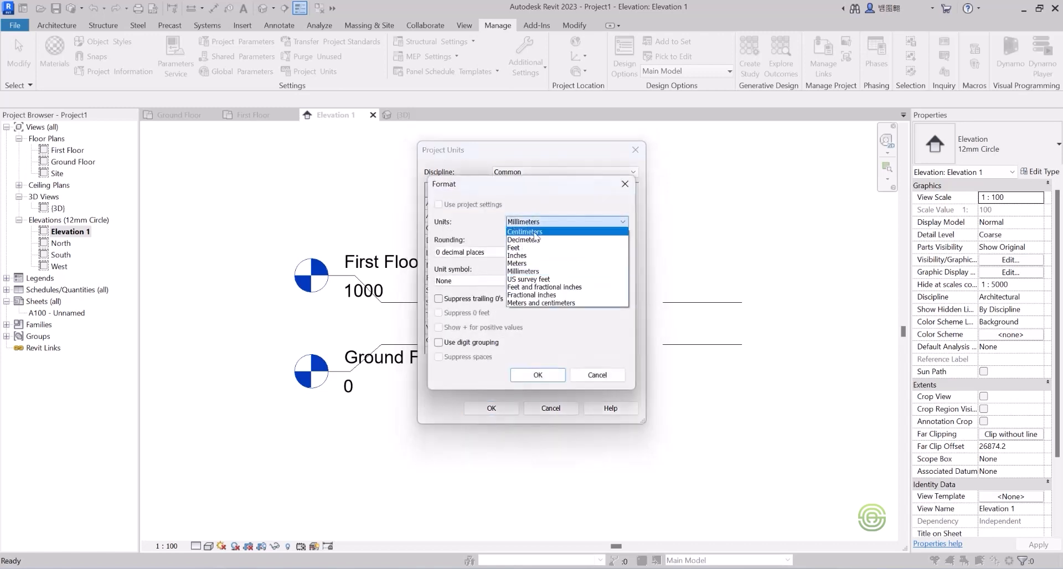
pyautogui.click(523, 263)
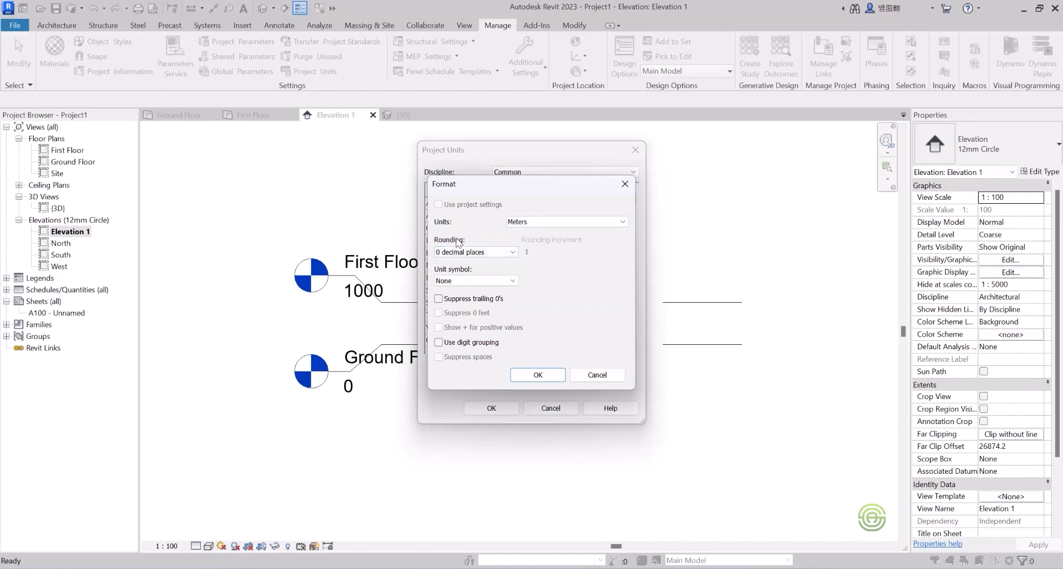
pyautogui.click(500, 251)
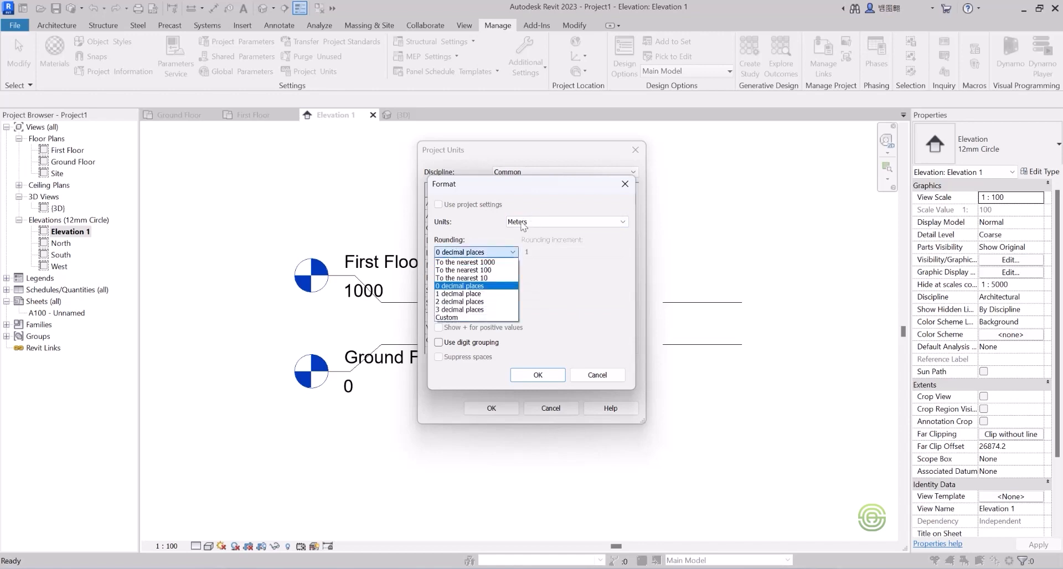
pyautogui.click(461, 302)
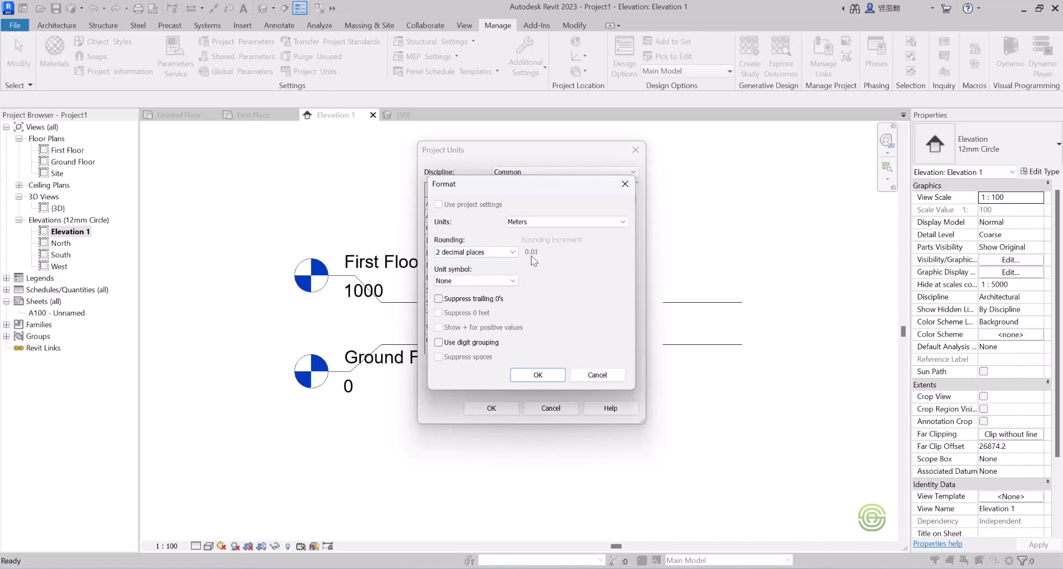
# Try rounding the Length format to 0 decimal places, and return it to 2 decimal places.
pyautogui.click(476, 252)
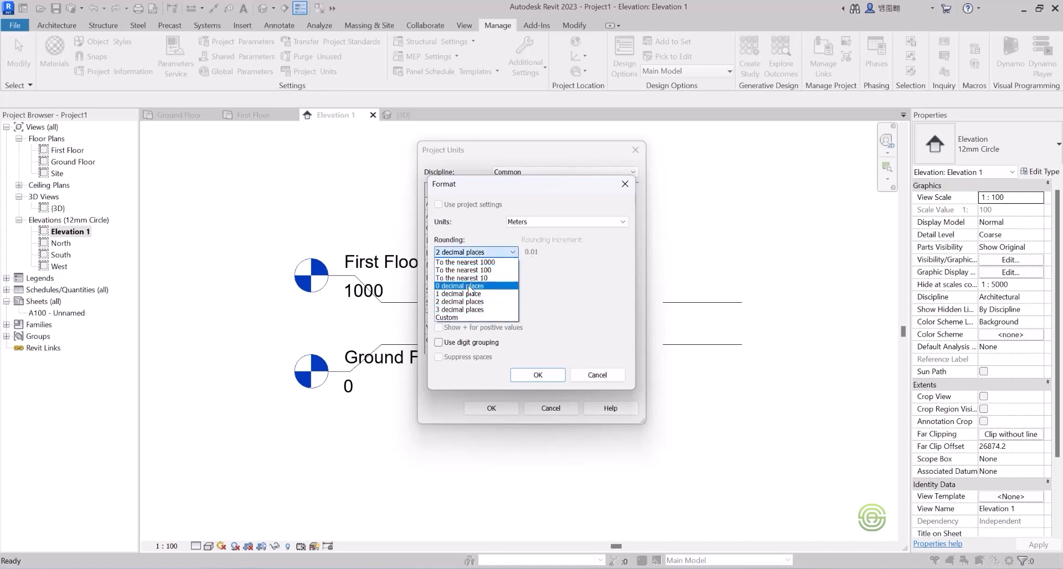
pyautogui.click(469, 286)
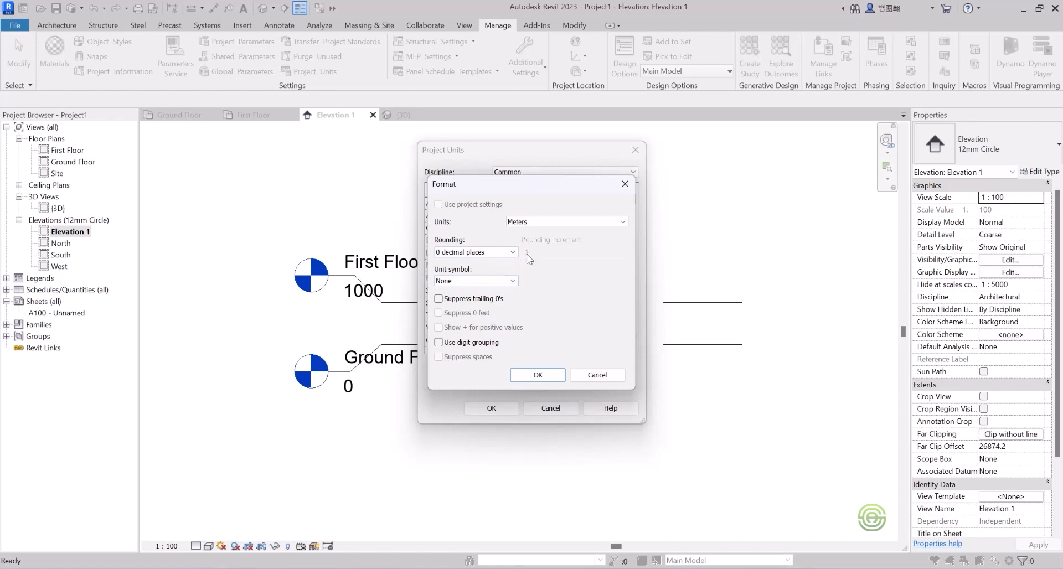
pyautogui.click(476, 252)
pyautogui.click(471, 301)
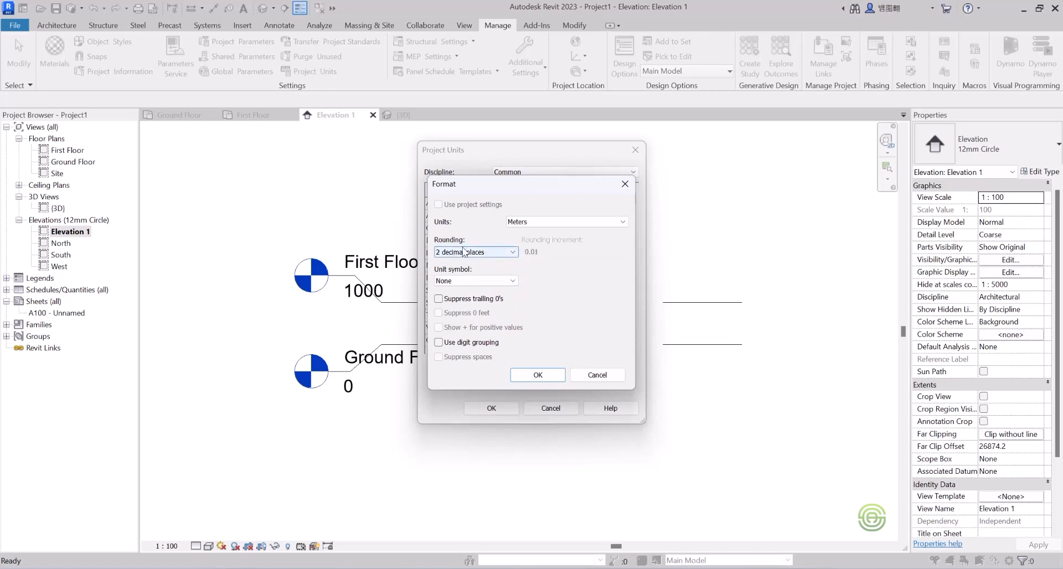
# Set the Length format's unit symbol to m, and apply the project units.
pyautogui.click(476, 281)
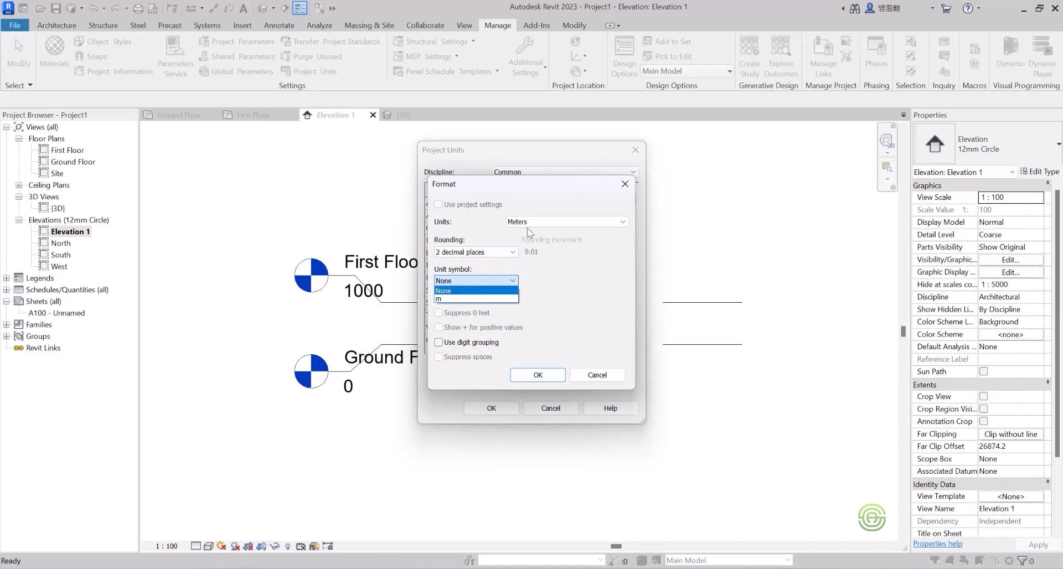
pyautogui.click(442, 300)
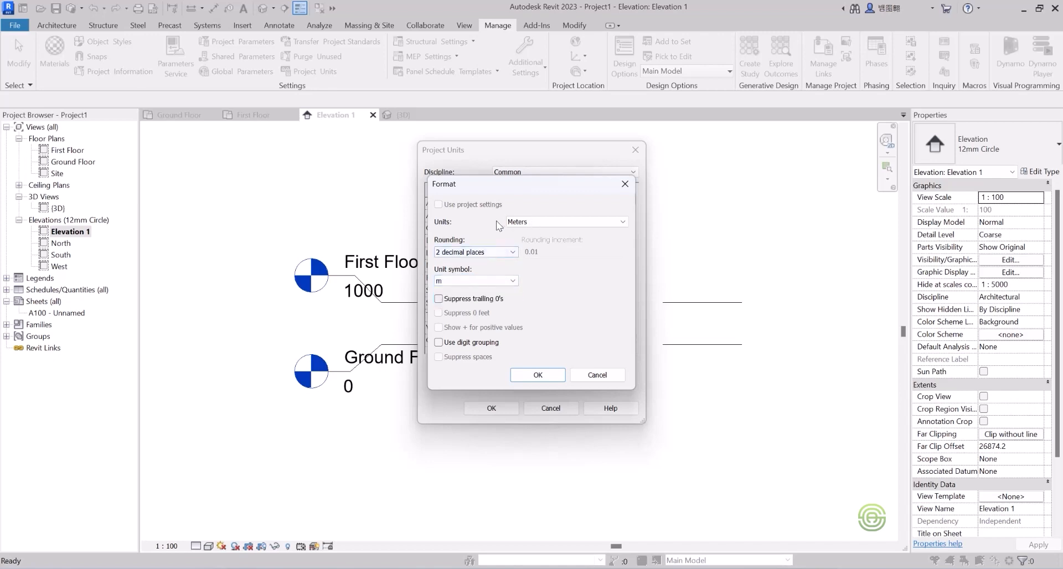
pyautogui.click(537, 375)
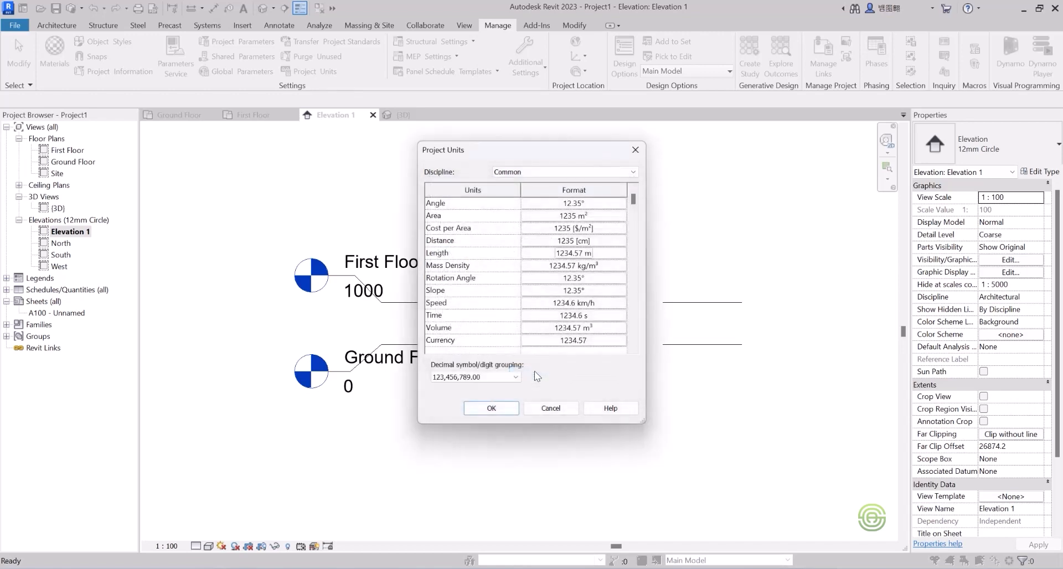
pyautogui.click(492, 408)
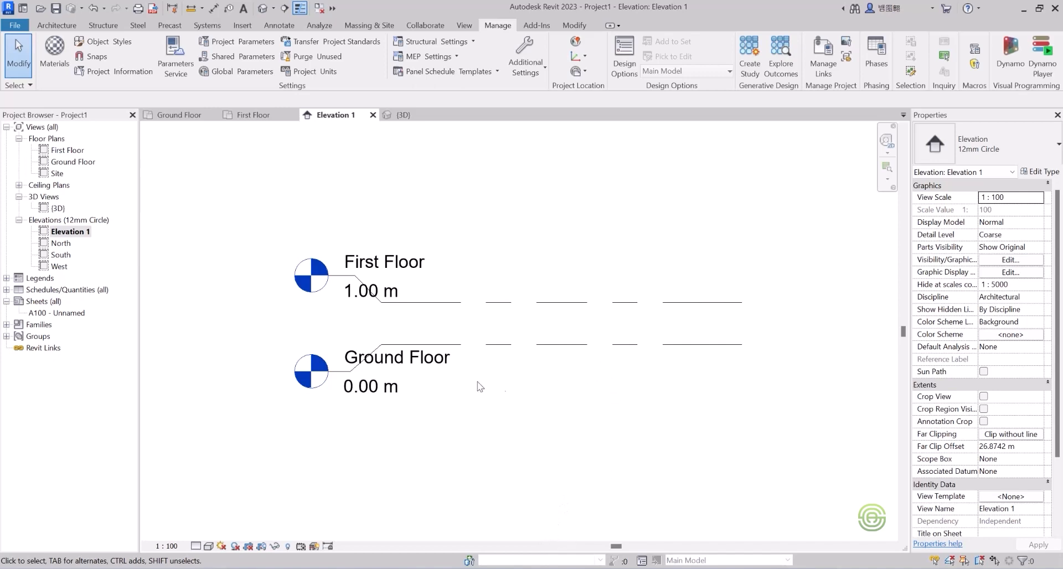
pyautogui.click(61, 28)
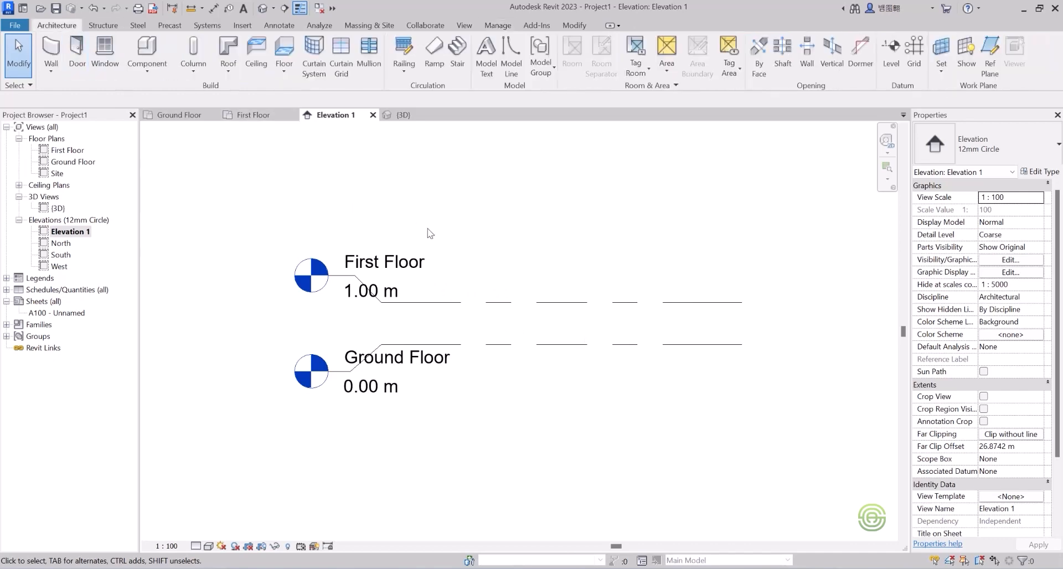
pyautogui.click(491, 344)
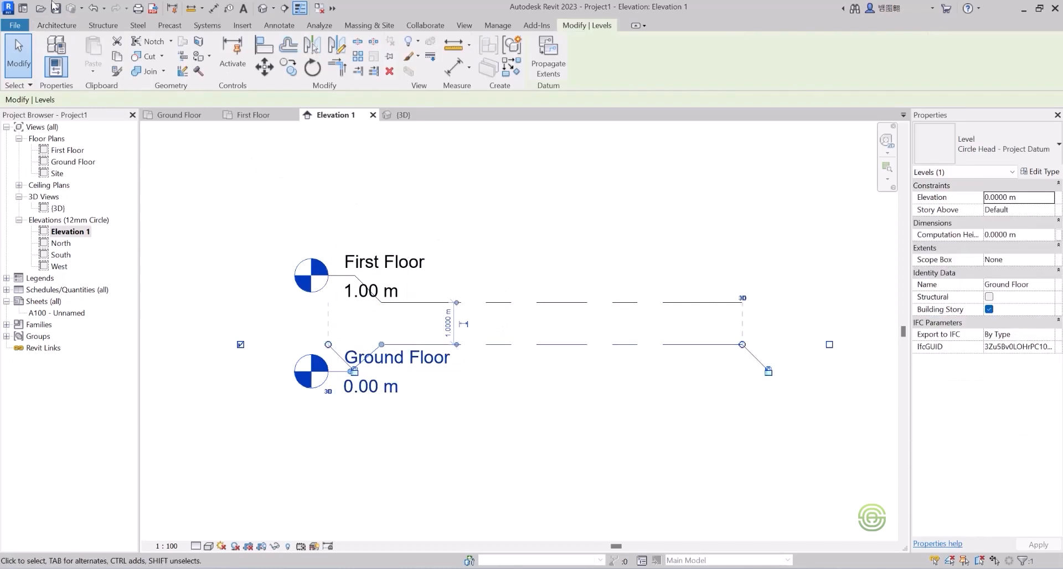
pyautogui.click(56, 26)
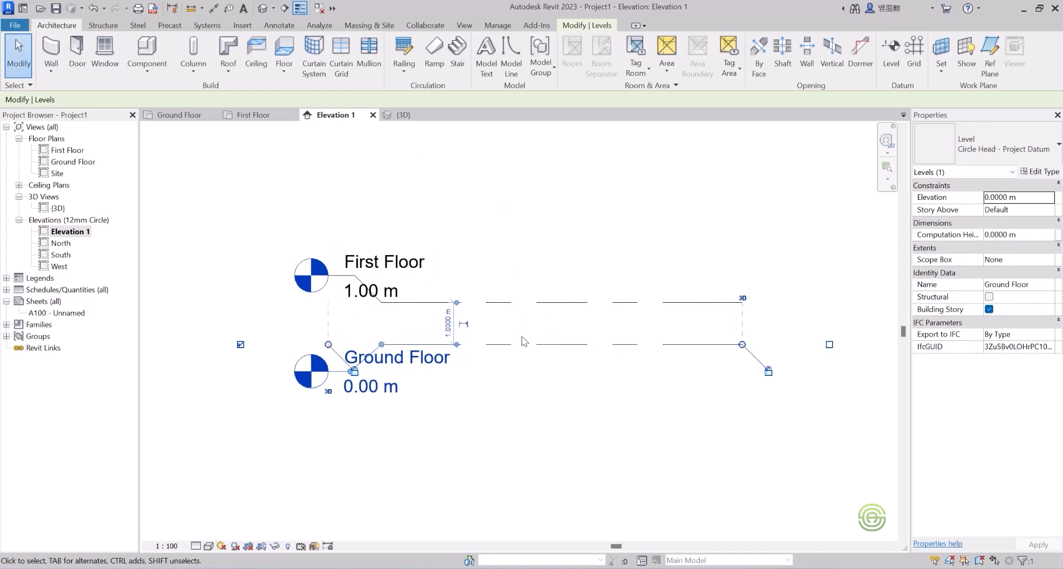
pyautogui.scroll(-2, 525, 341)
pyautogui.click(499, 361)
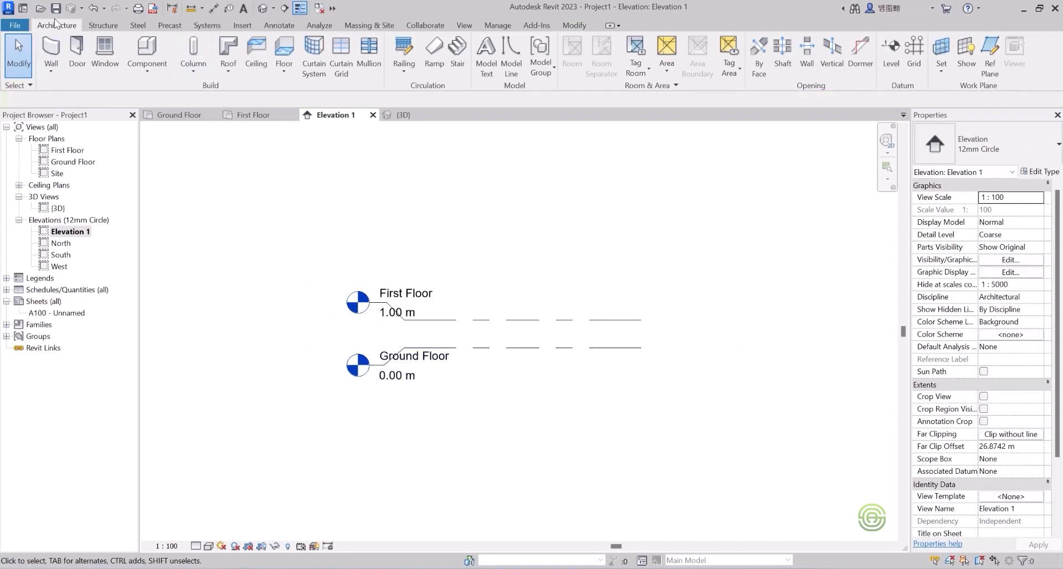
pyautogui.click(505, 348)
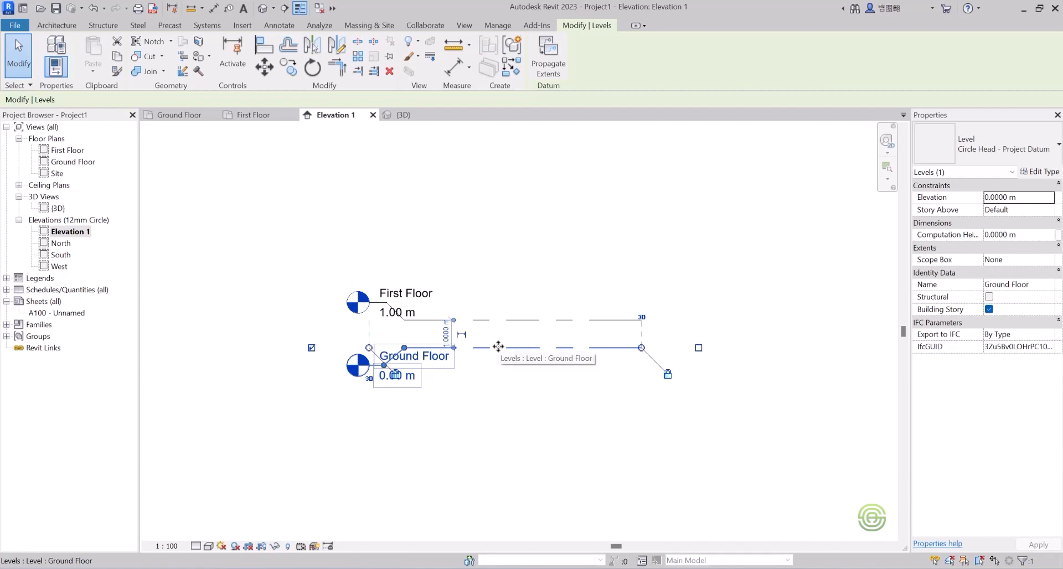
pyautogui.click(58, 26)
pyautogui.click(414, 239)
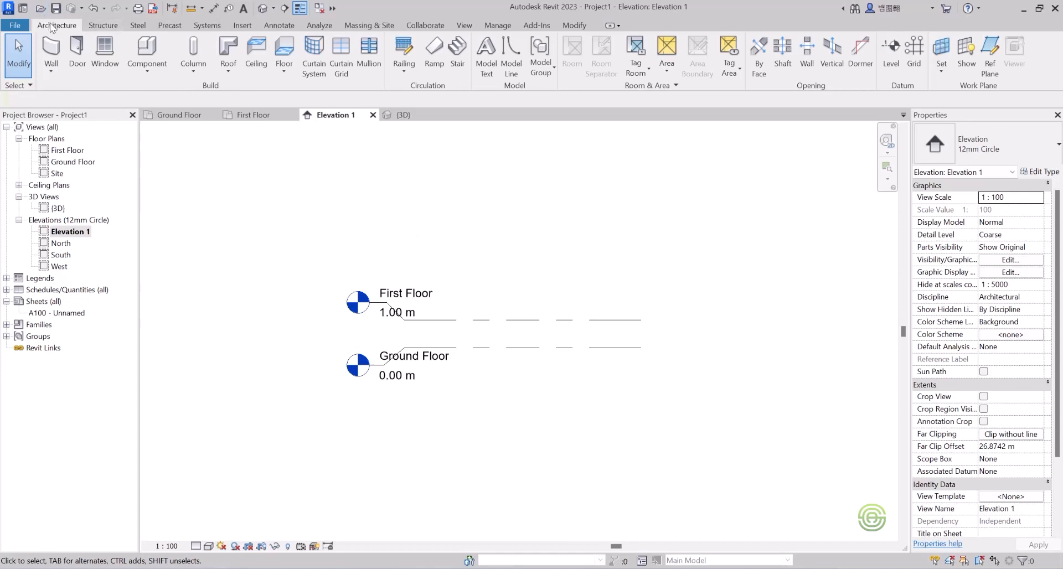
pyautogui.click(893, 50)
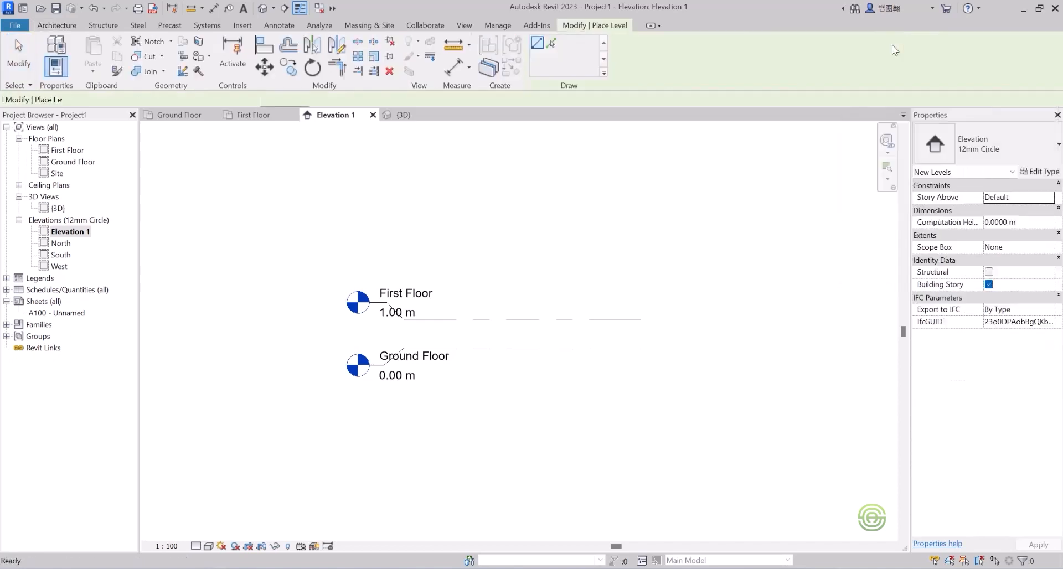
pyautogui.click(61, 25)
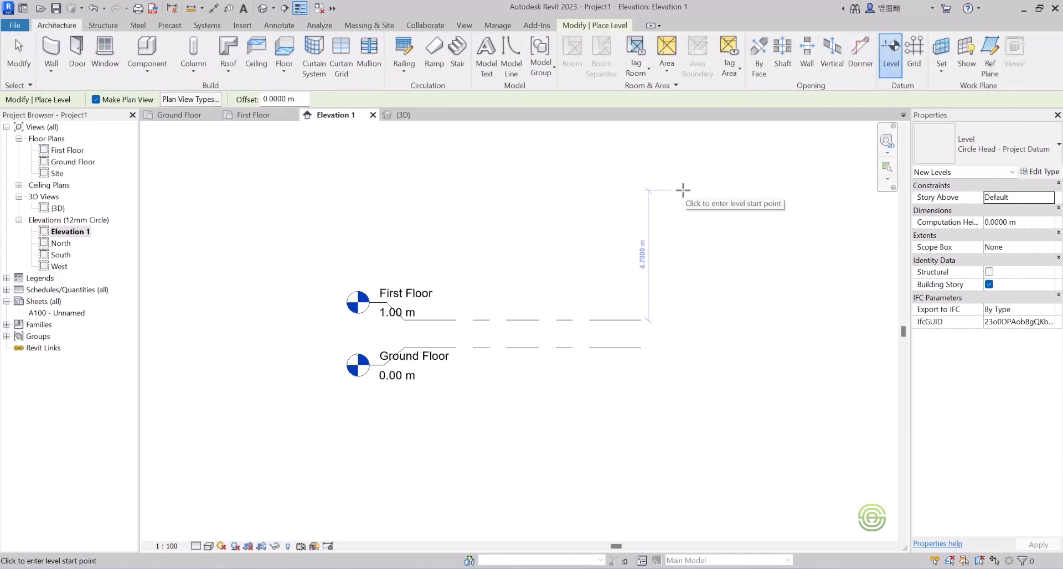
pyautogui.press('Escape')
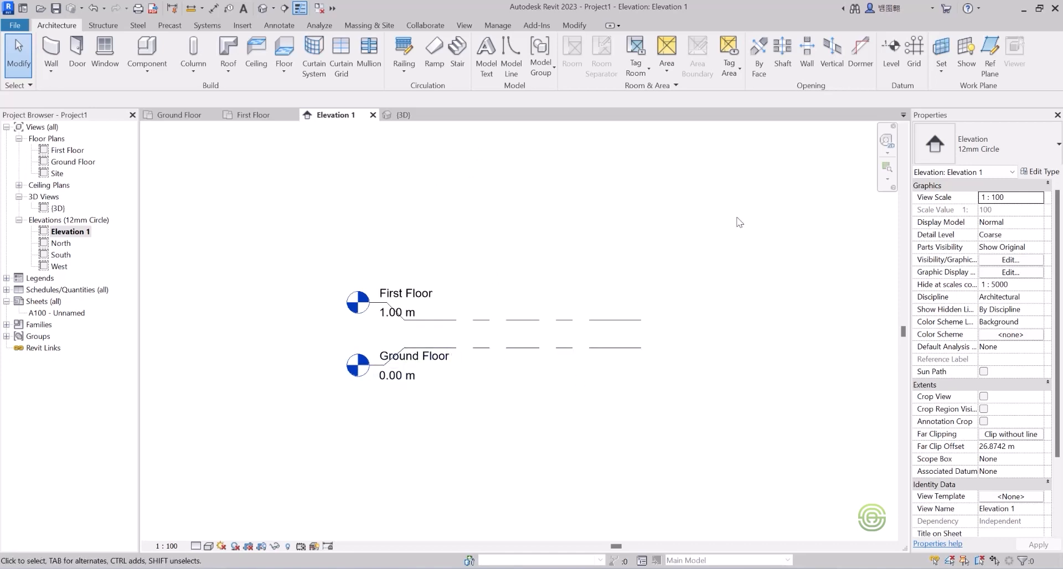
# Draw a new level 3 m above the First Floor level, with both ends aligned to the existing levels.
pyautogui.click(892, 52)
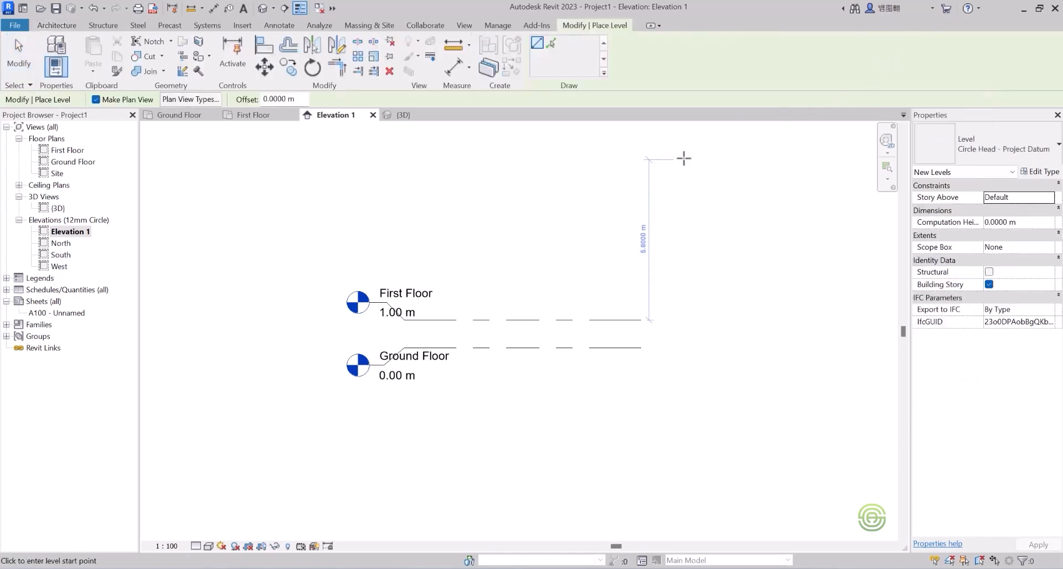
pyautogui.scroll(1, 483, 354)
pyautogui.scroll(-1, 365, 381)
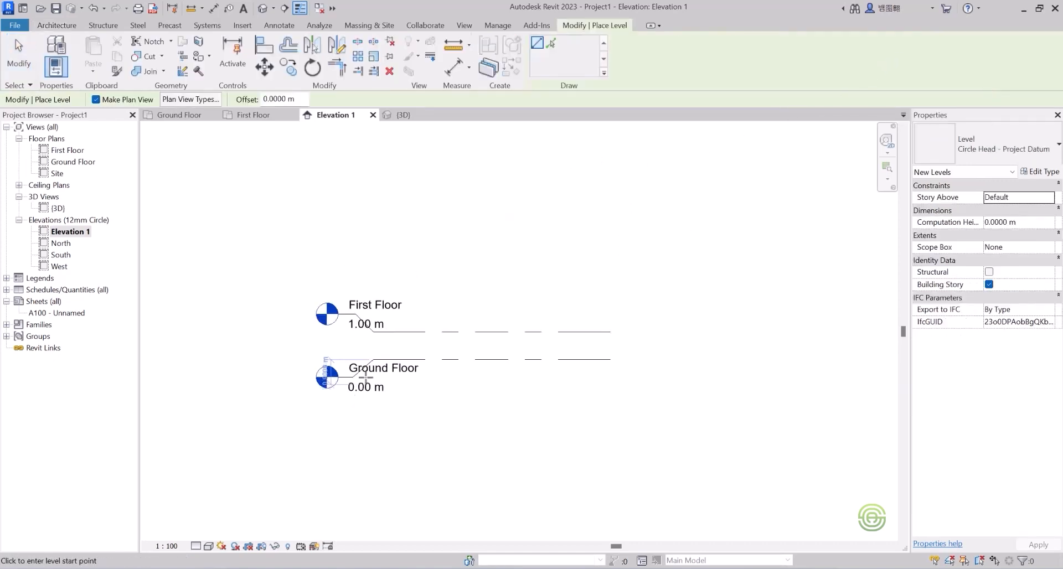
pyautogui.scroll(1, 481, 417)
pyautogui.scroll(1, 434, 348)
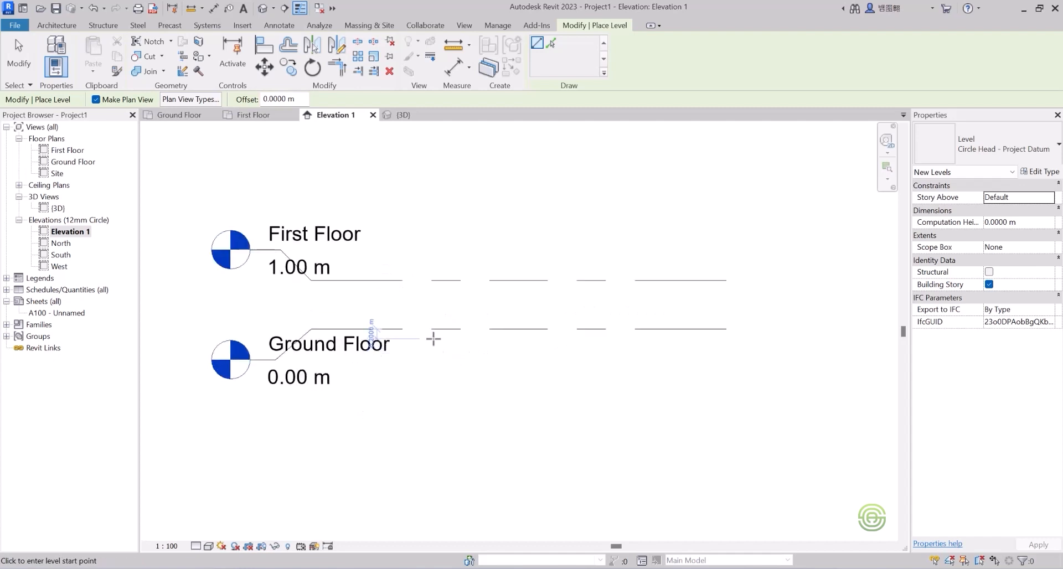
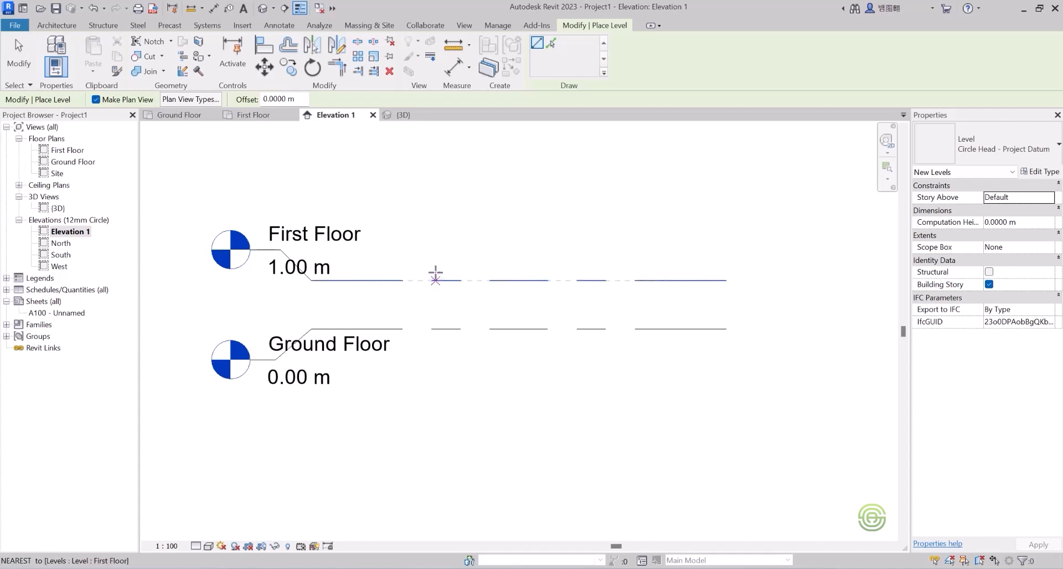
pyautogui.scroll(-1, 433, 248)
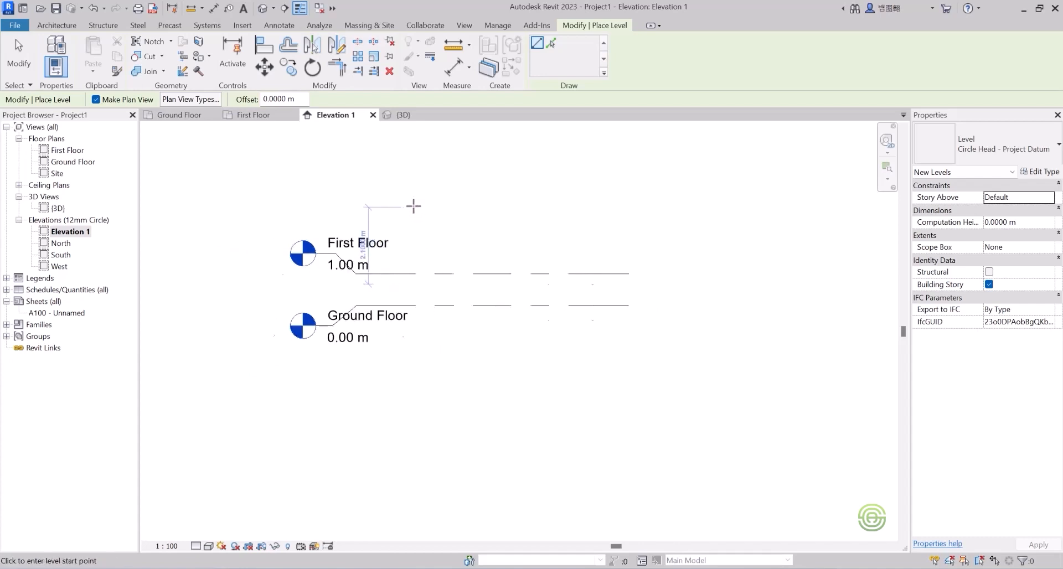
pyautogui.scroll(1, 517, 294)
pyautogui.scroll(-1, 484, 257)
pyautogui.scroll(1, 422, 232)
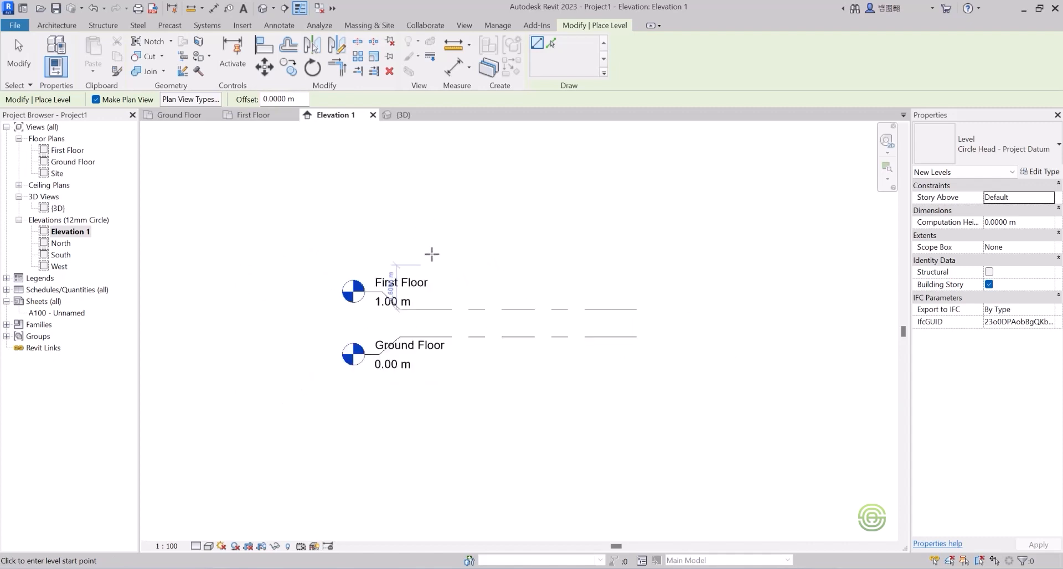
pyautogui.scroll(-1, 501, 238)
pyautogui.scroll(1, 489, 221)
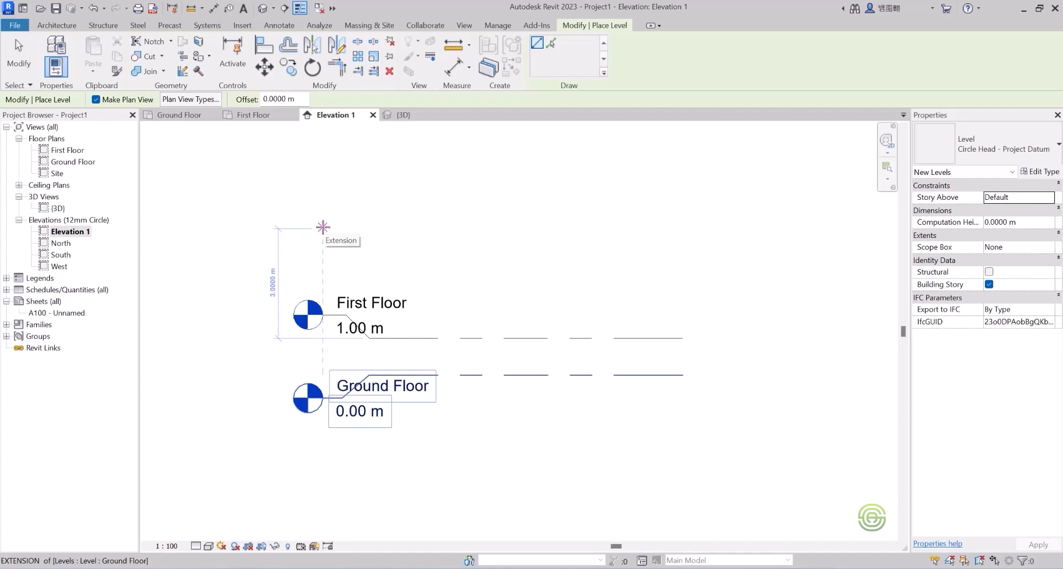
pyautogui.click(323, 227)
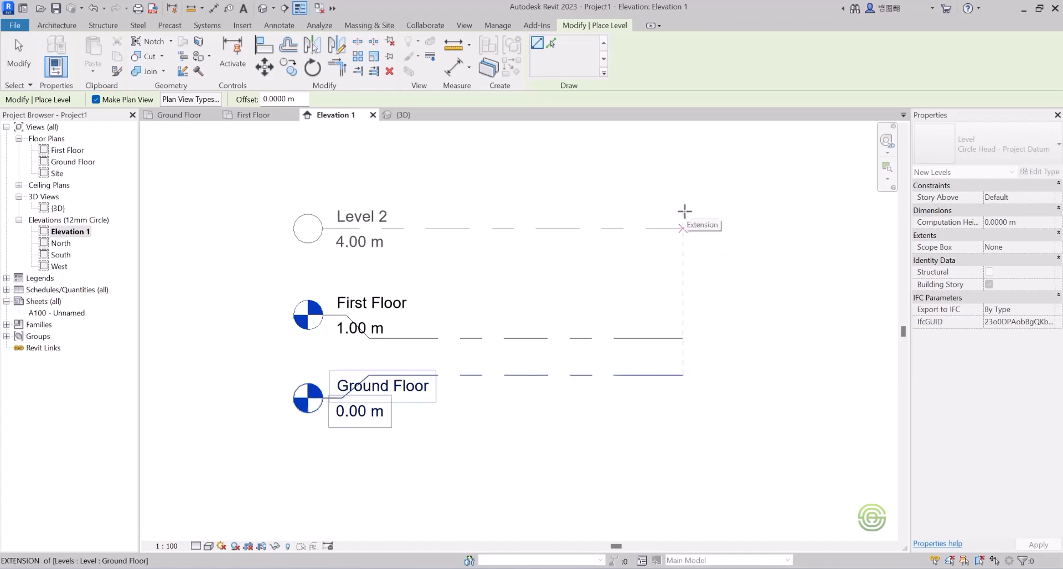
pyautogui.click(684, 212)
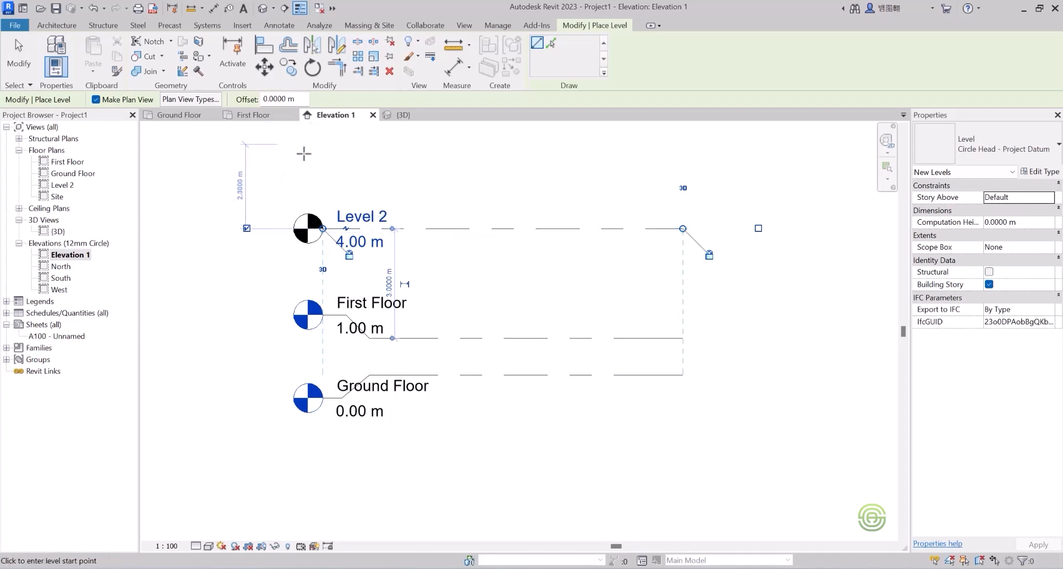
# Draw another level 3 m above Level 2, aligned with the ends of the levels below, and end level placement.
pyautogui.scroll(-3, 333, 260)
pyautogui.scroll(2, 332, 249)
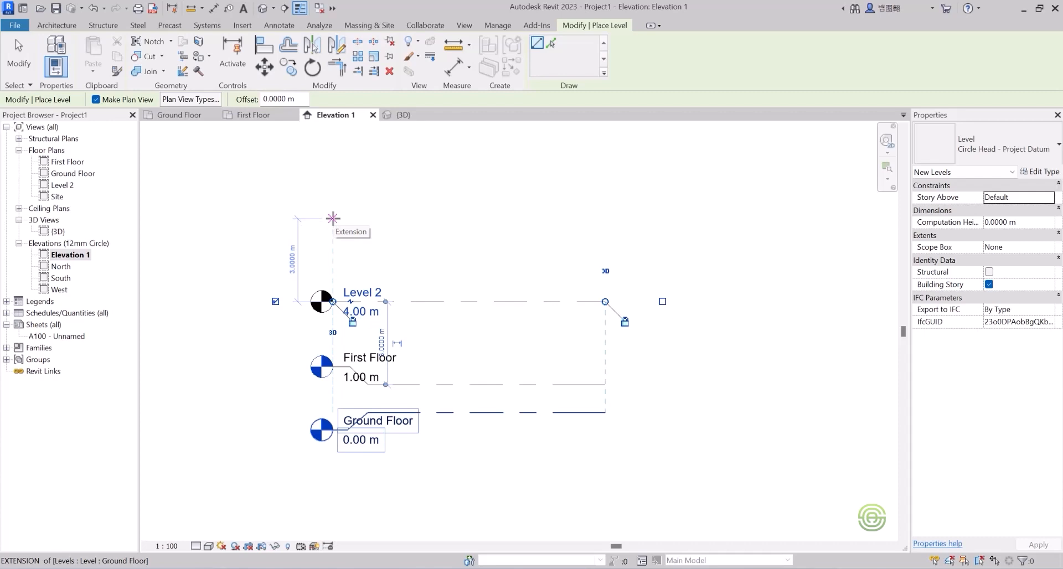
pyautogui.click(333, 218)
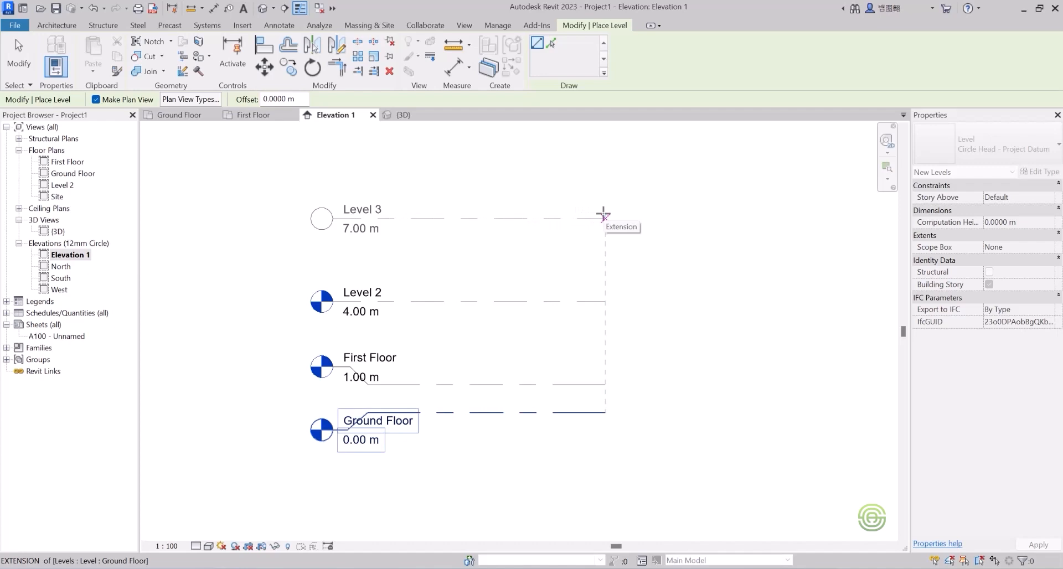
pyautogui.click(604, 218)
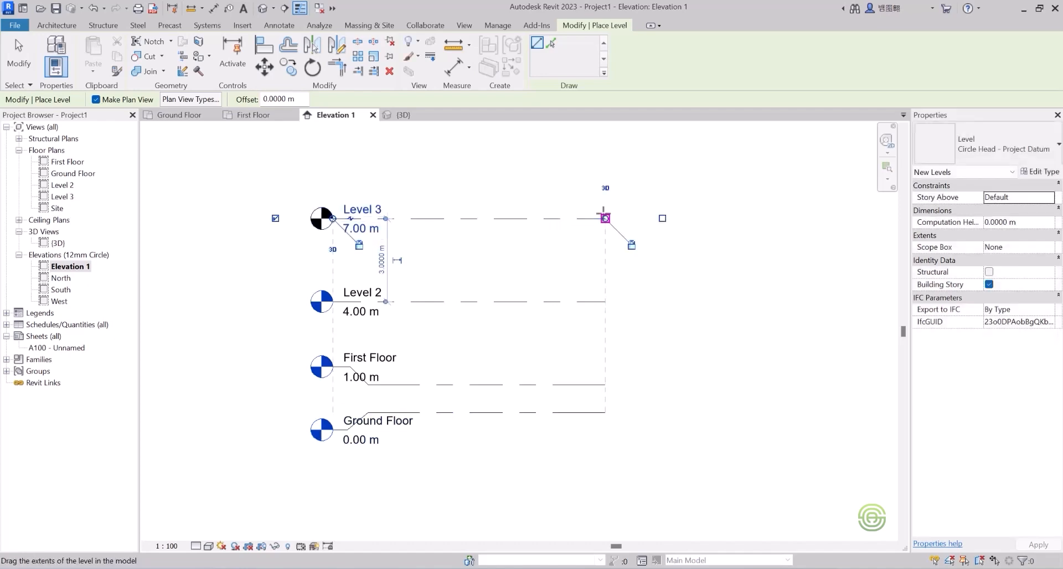
pyautogui.rightClick(448, 163)
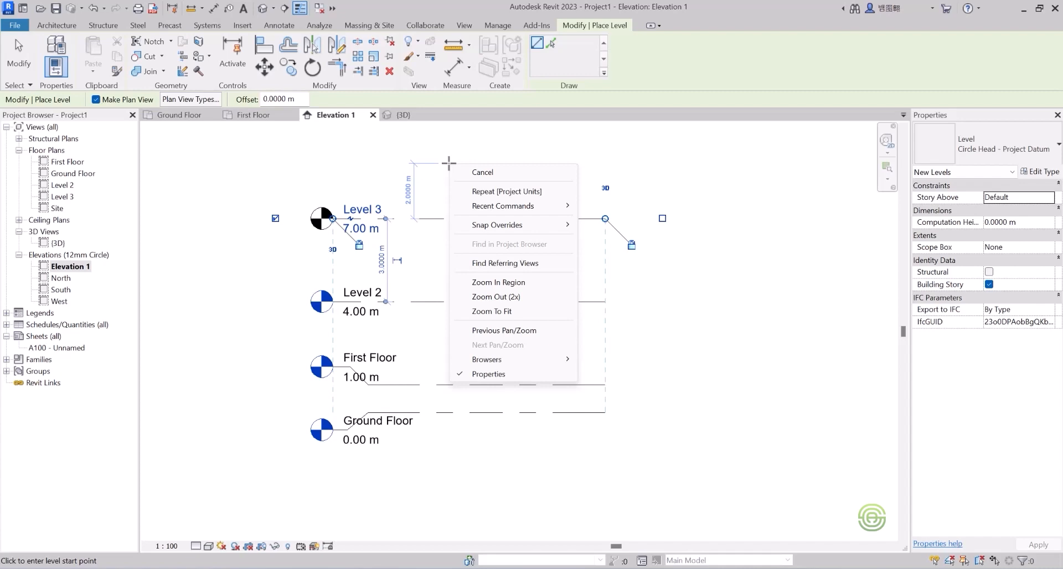
pyautogui.press('Escape')
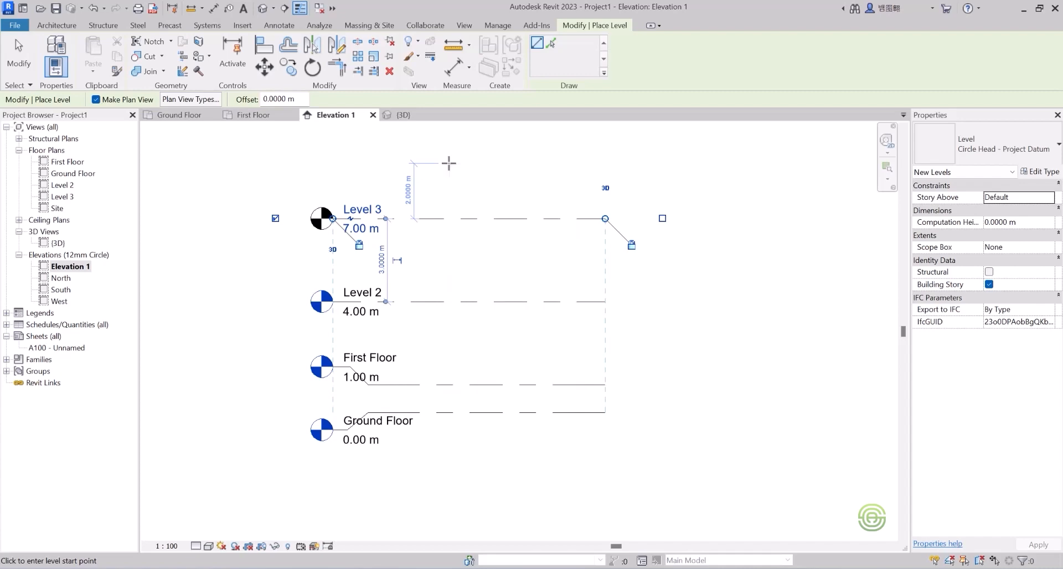
pyautogui.press('Escape')
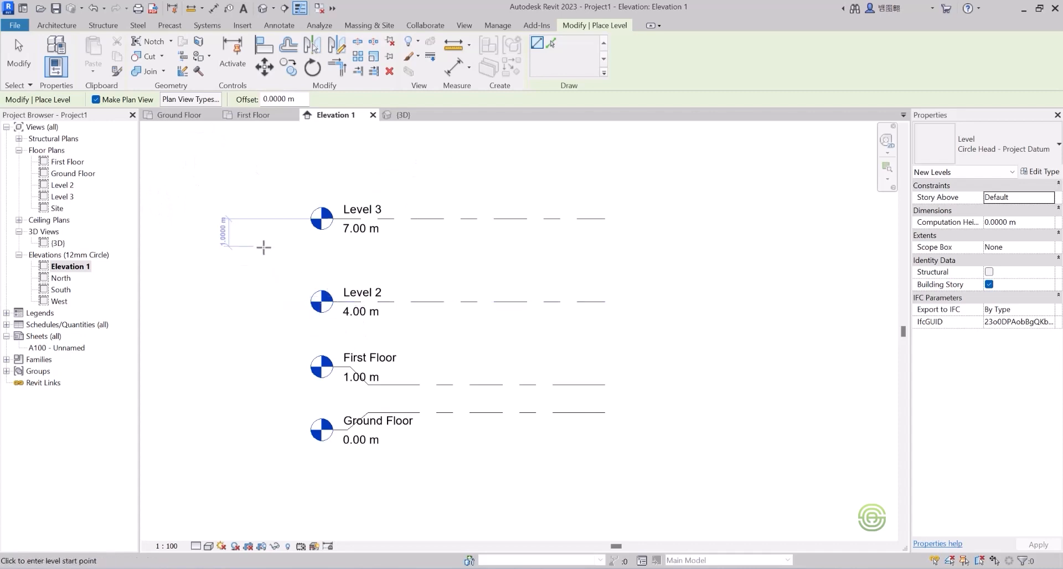
pyautogui.press('Escape')
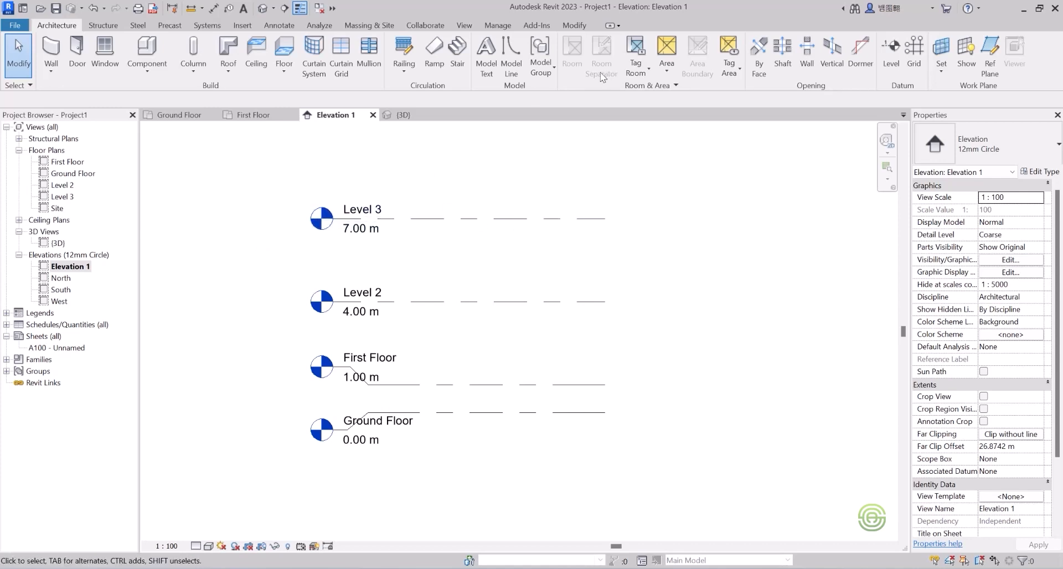
# Set the Level tool to create levels from picked lines with an offset of 3 m.
pyautogui.scroll(-2, 443, 249)
pyautogui.scroll(-2, 454, 362)
pyautogui.scroll(2, 474, 305)
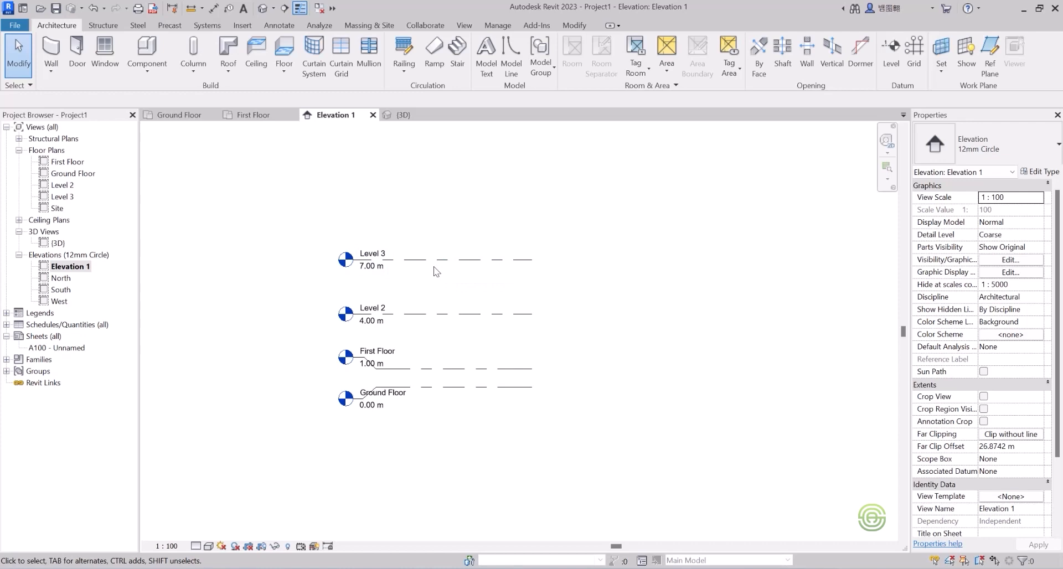
pyautogui.scroll(-2, 487, 396)
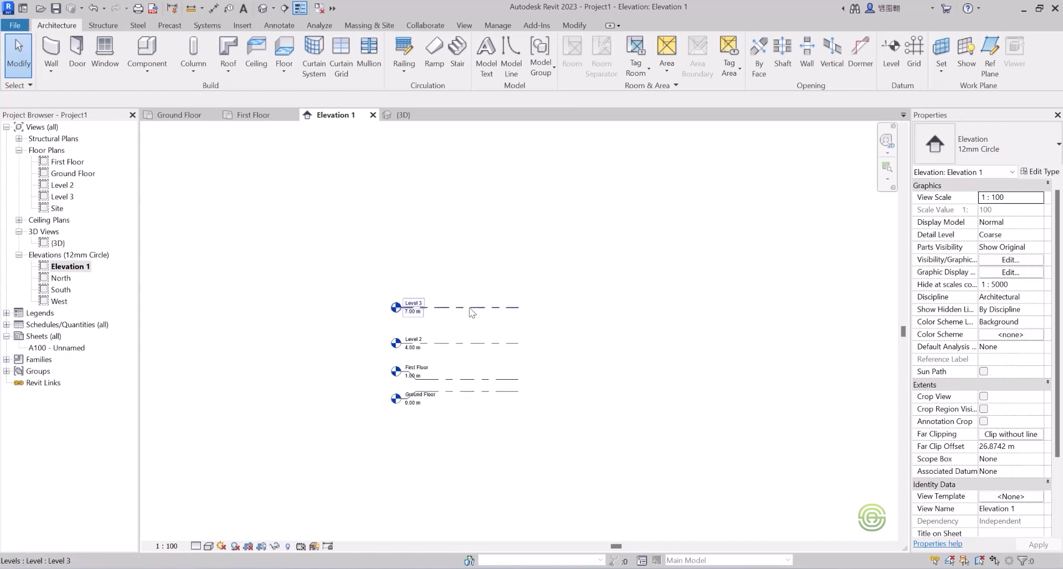
pyautogui.scroll(2, 471, 313)
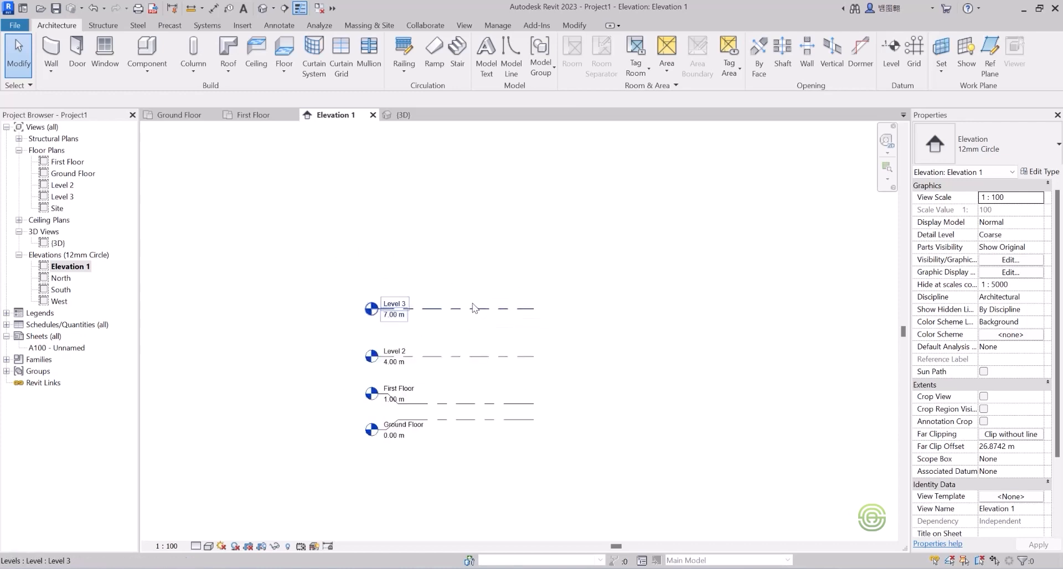
pyautogui.click(890, 55)
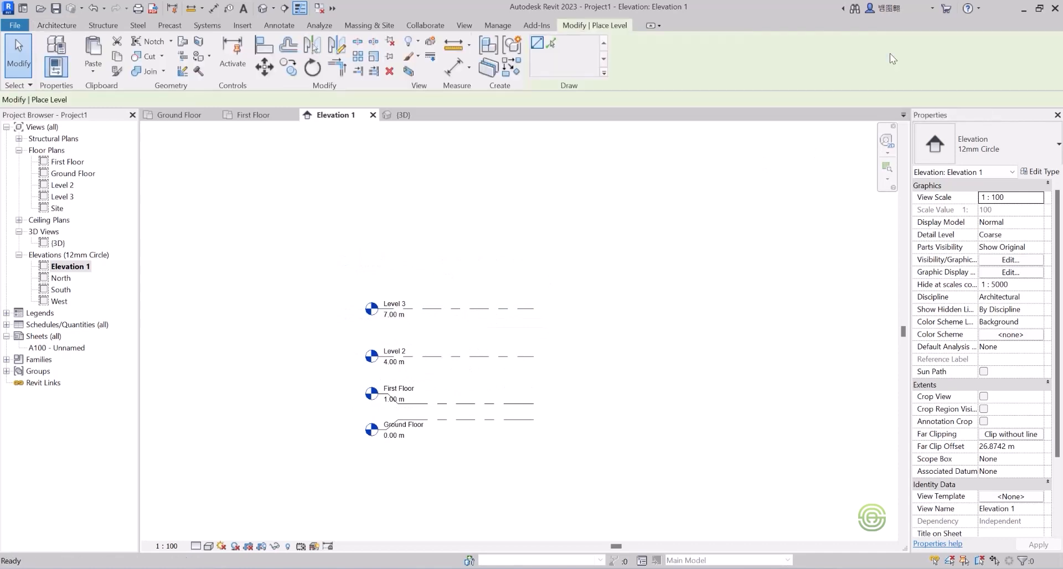
pyautogui.click(550, 43)
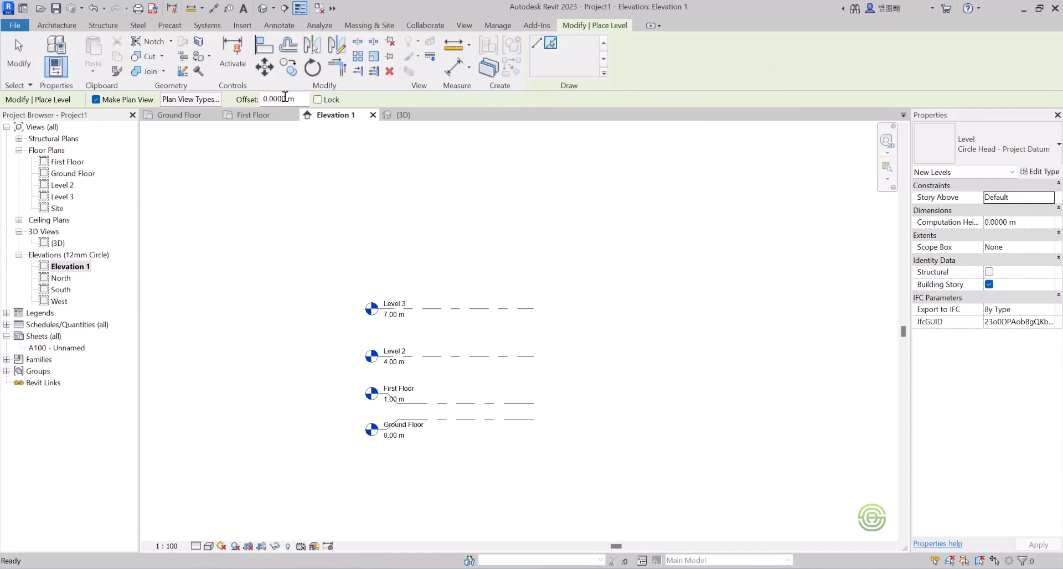
pyautogui.moveTo(299, 98); pyautogui.dragTo(259, 99)
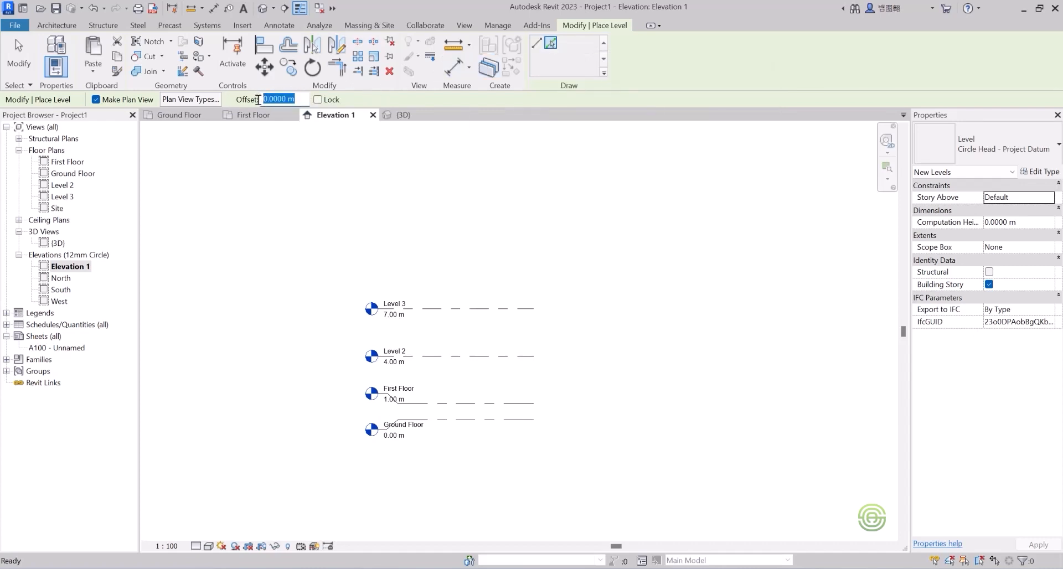
pyautogui.write('3')
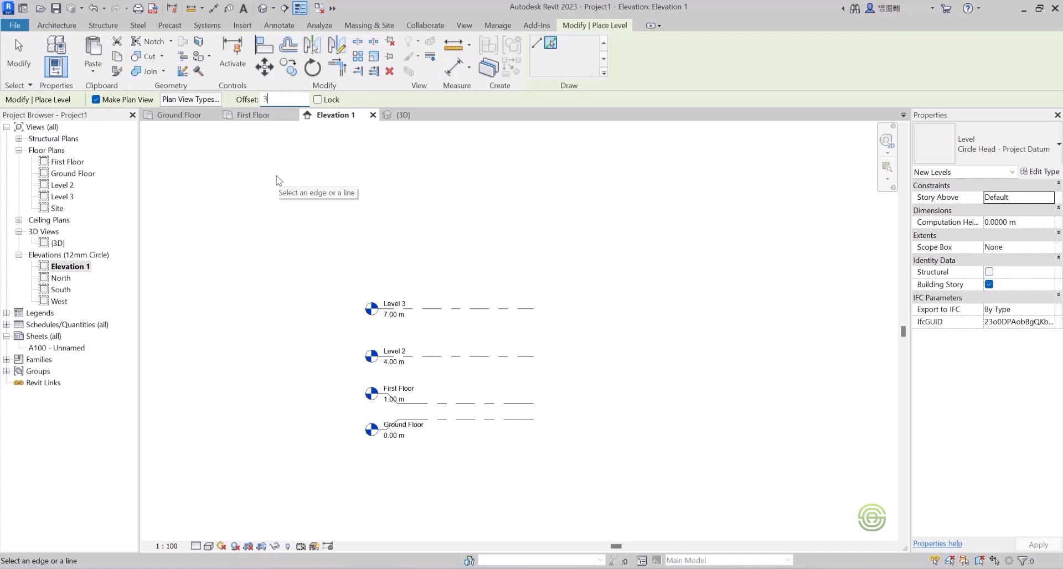
pyautogui.press('Return')
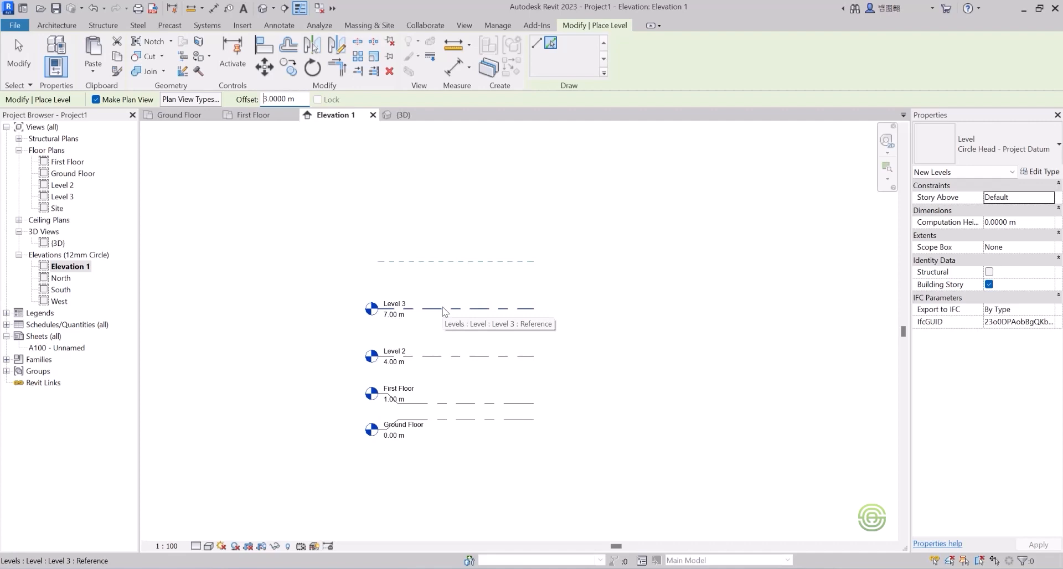
# Create three more levels upward from Level 3 at 3 m spacing, each offset from the level just below it.
pyautogui.scroll(2, 443, 311)
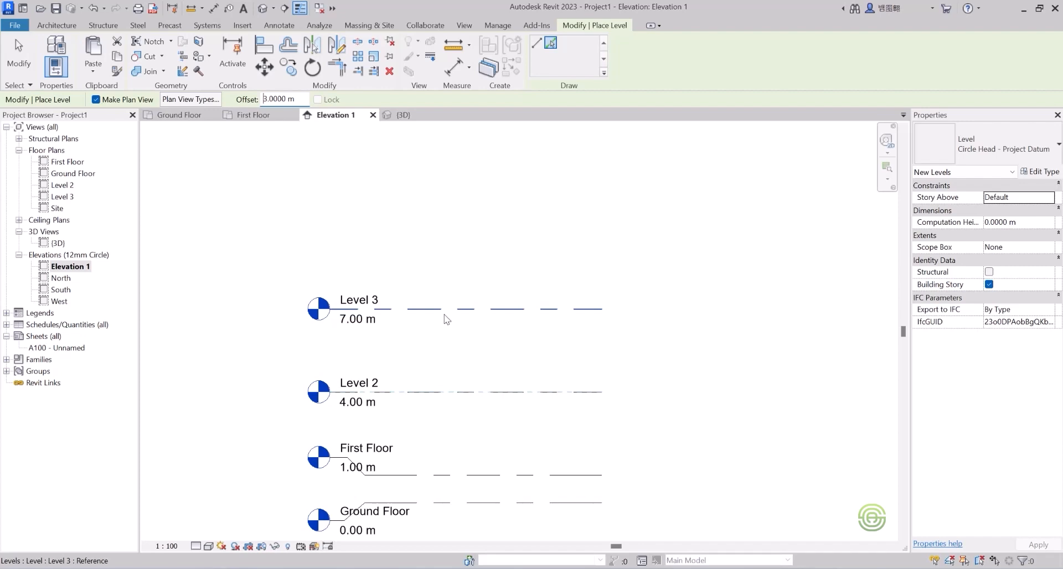
pyautogui.scroll(-4, 434, 291)
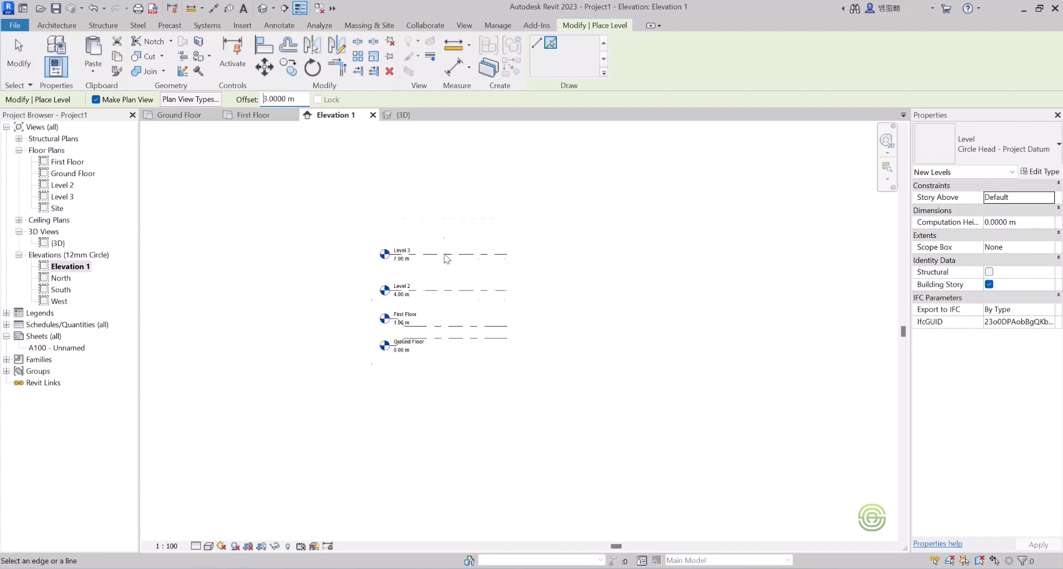
pyautogui.scroll(2, 482, 353)
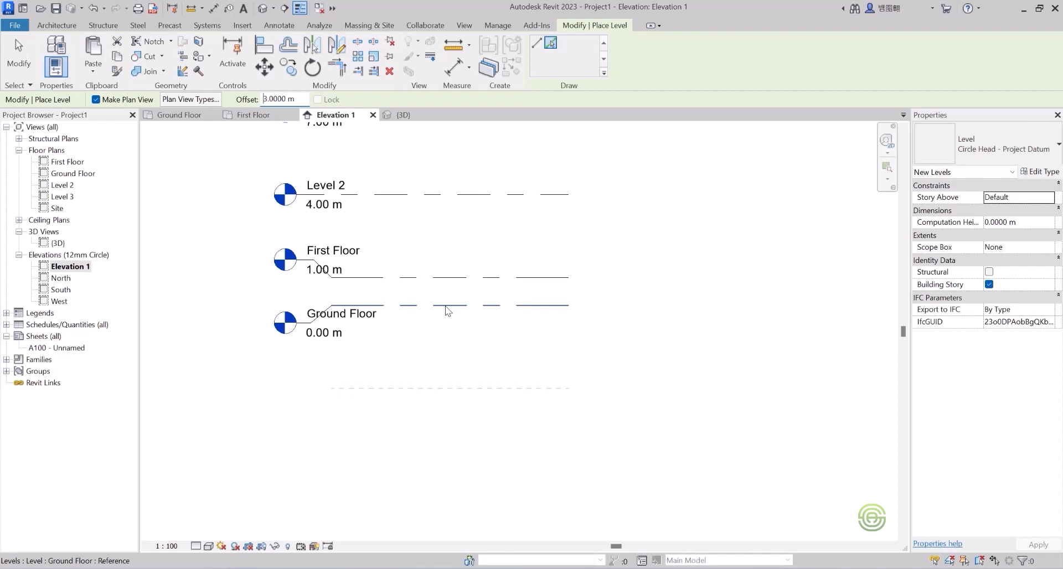
pyautogui.scroll(3, 448, 311)
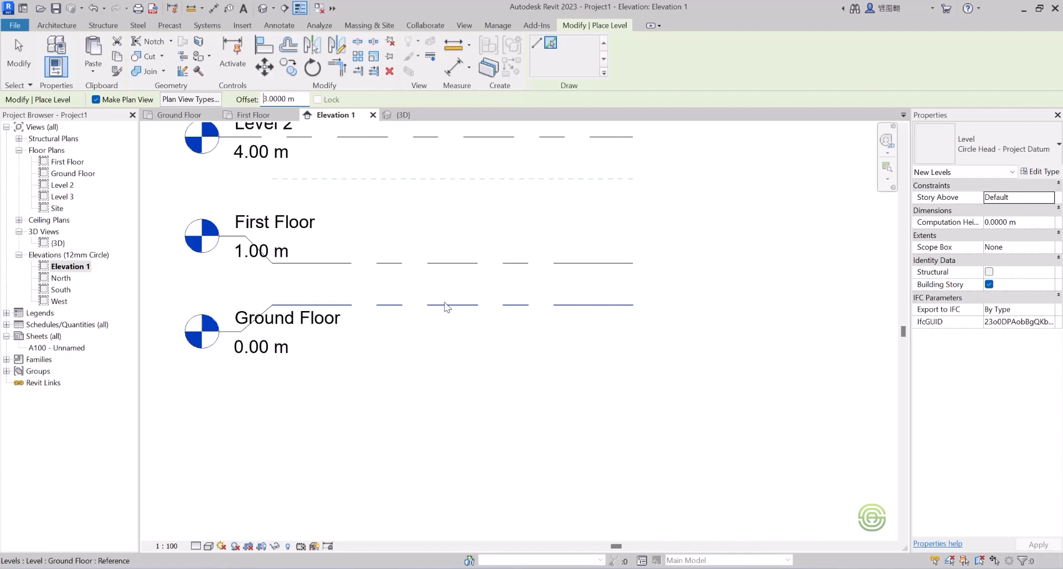
pyautogui.scroll(-3, 448, 310)
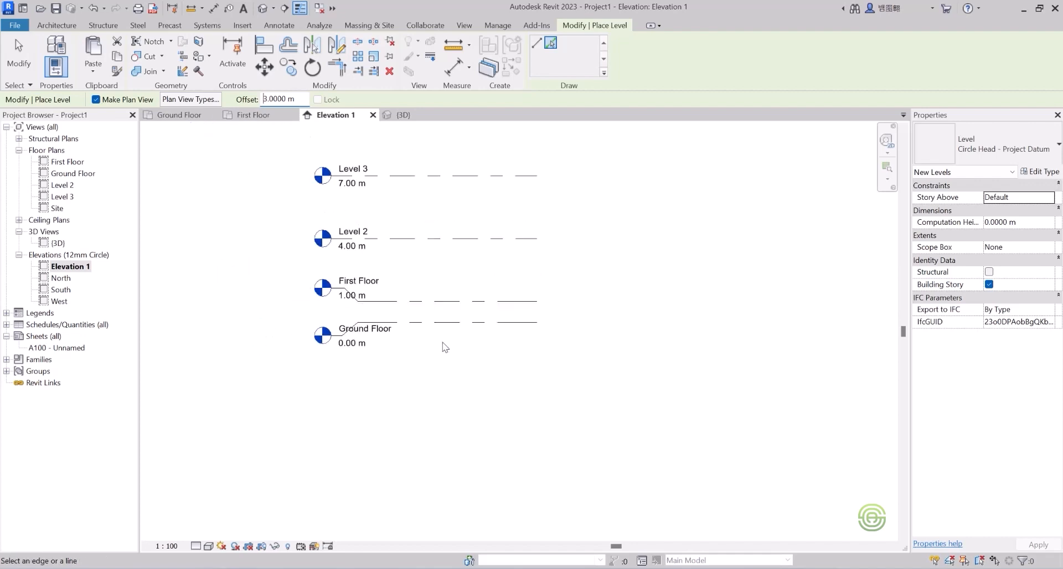
pyautogui.scroll(3, 449, 323)
pyautogui.scroll(-4, 443, 356)
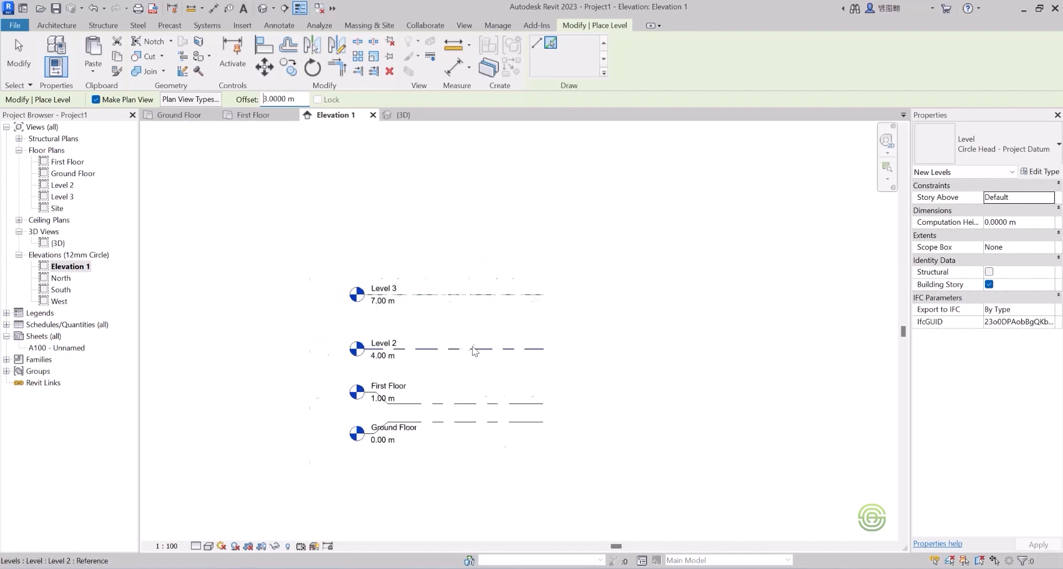
pyautogui.scroll(2, 460, 277)
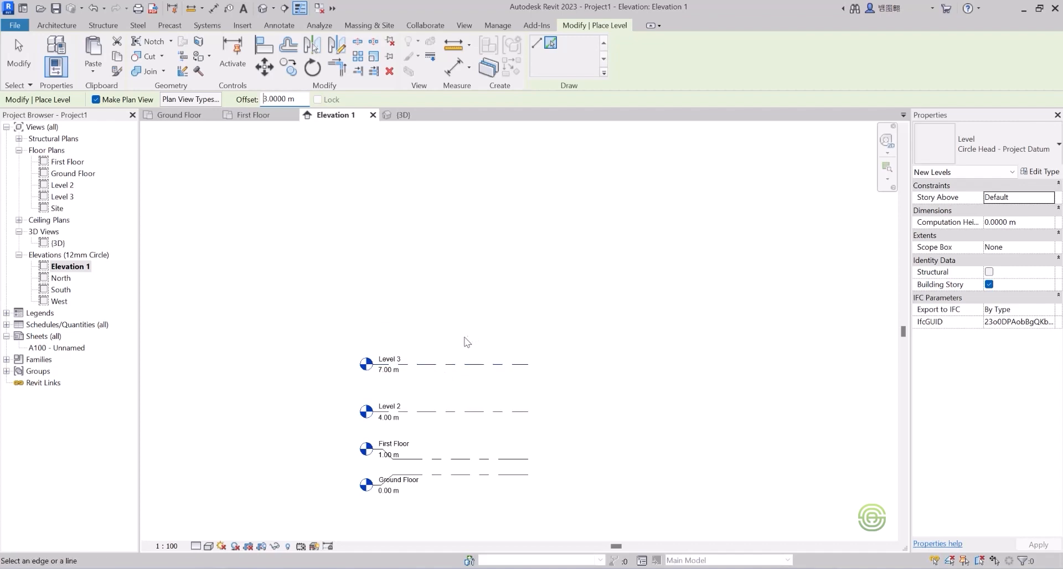
pyautogui.click(445, 368)
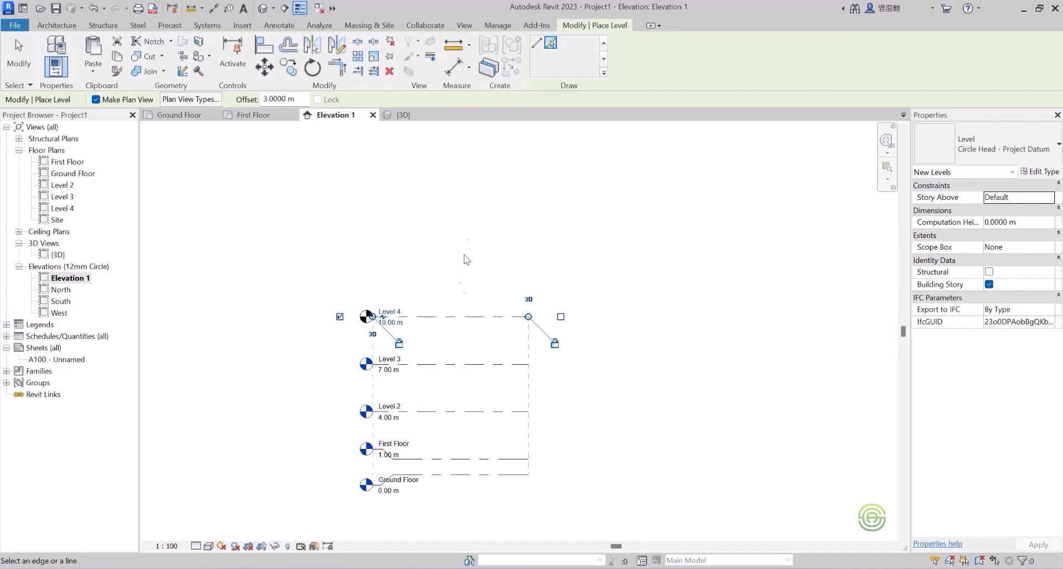
pyautogui.click(449, 319)
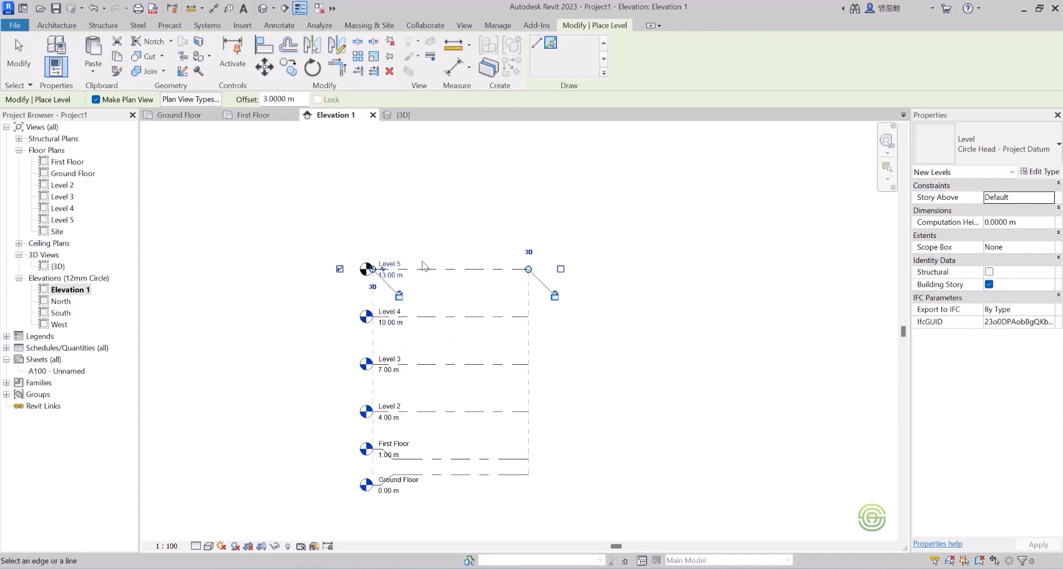
pyautogui.moveTo(512, 216); pyautogui.dragTo(529, 265, button='middle')
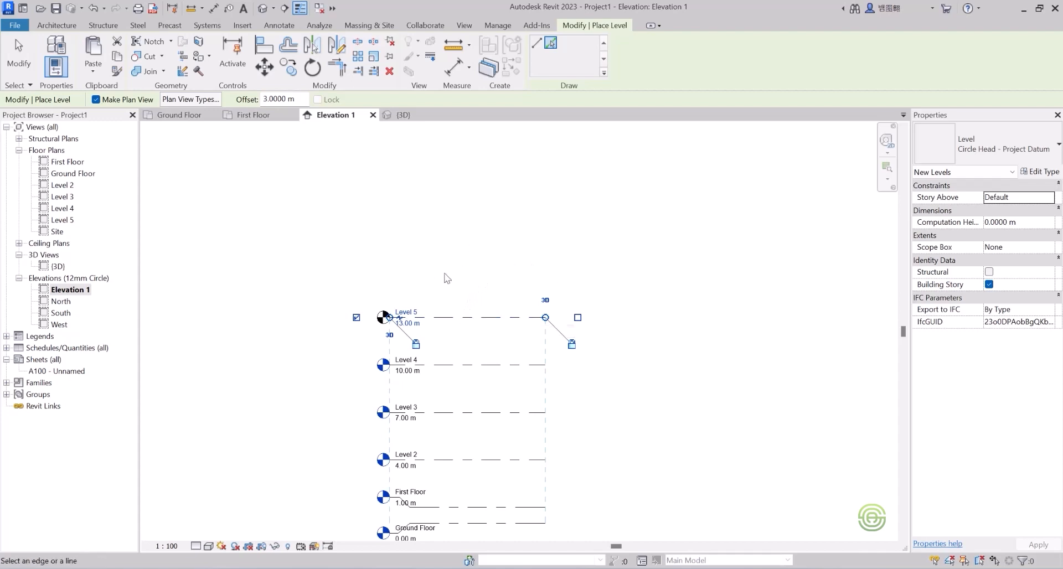
pyautogui.click(464, 318)
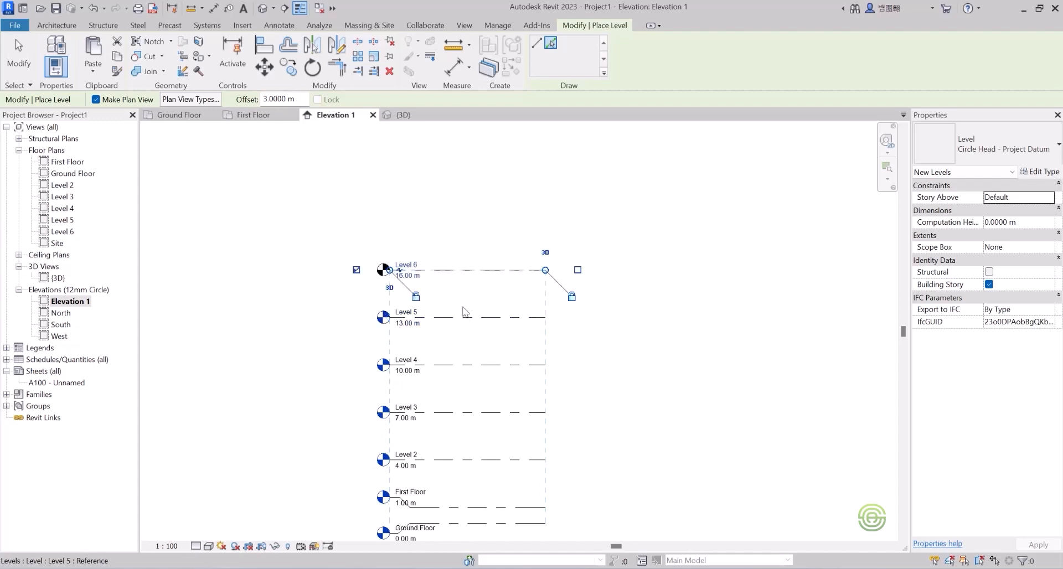
# Create five more levels upward from Level 6, each offset 3 m from the level just below it, and end level placement.
pyautogui.click(458, 271)
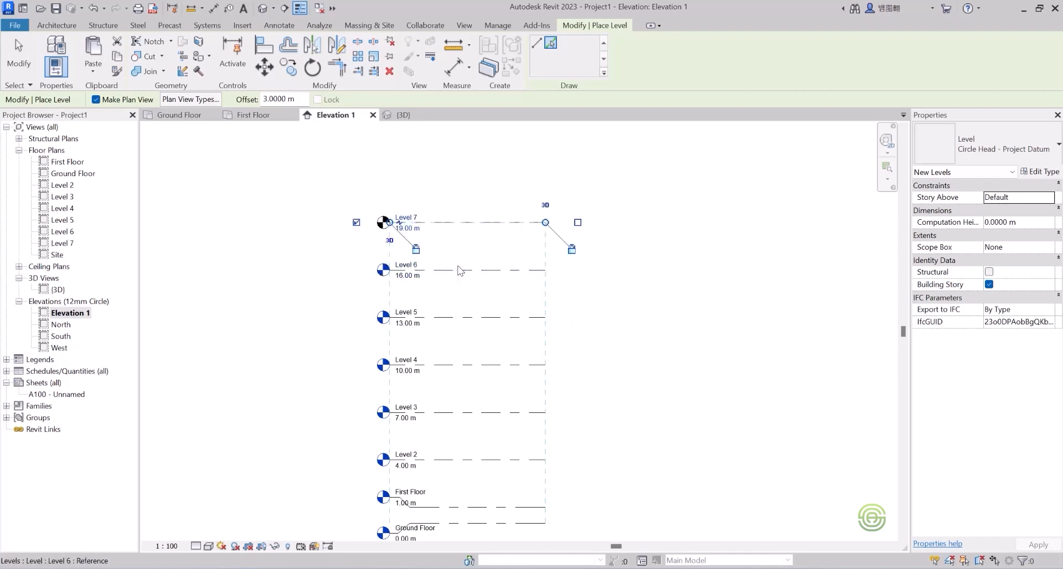
pyautogui.click(464, 227)
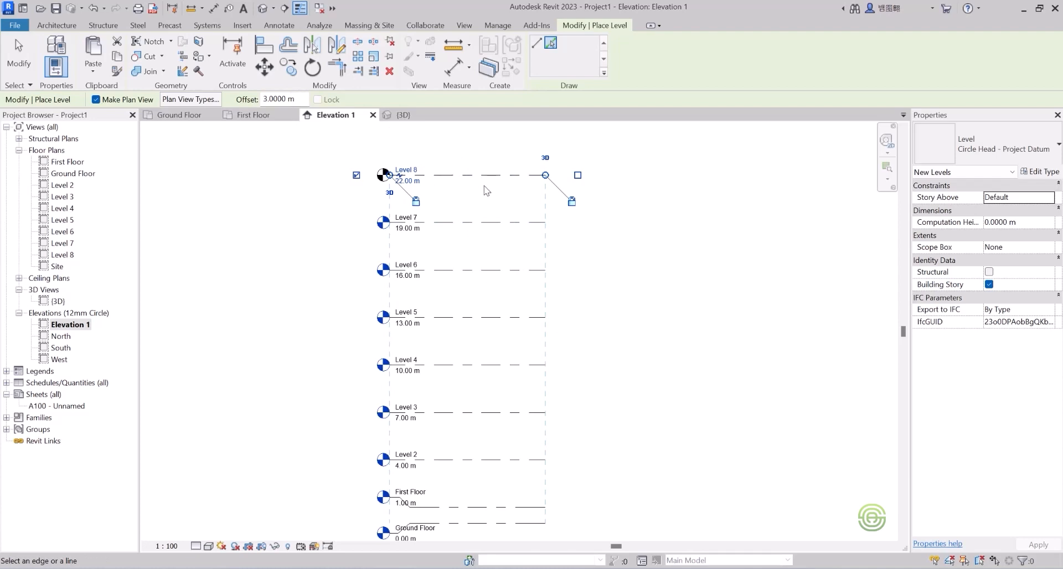
pyautogui.scroll(-2, 485, 218)
pyautogui.scroll(2, 570, 244)
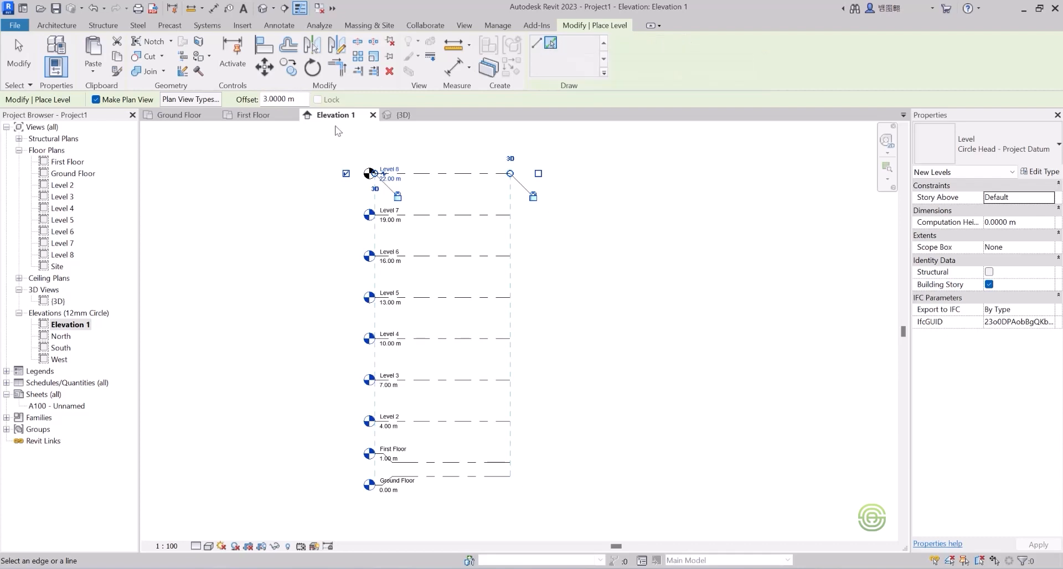
pyautogui.scroll(-2, 452, 175)
pyautogui.moveTo(437, 216); pyautogui.dragTo(451, 295, button='middle')
pyautogui.click(452, 294)
pyautogui.click(458, 265)
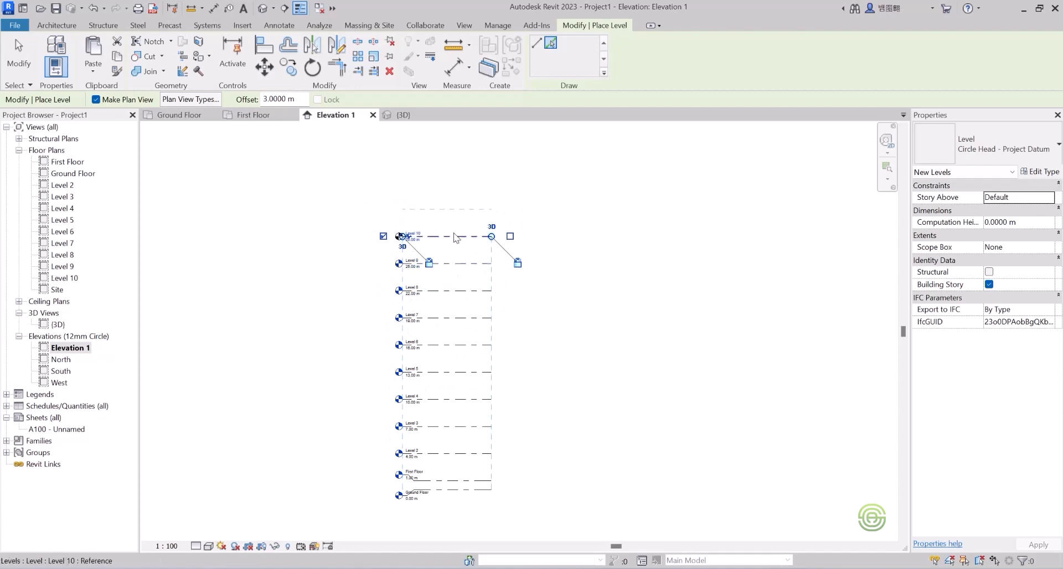
pyautogui.click(462, 238)
pyautogui.moveTo(462, 216); pyautogui.dragTo(468, 189, button='middle')
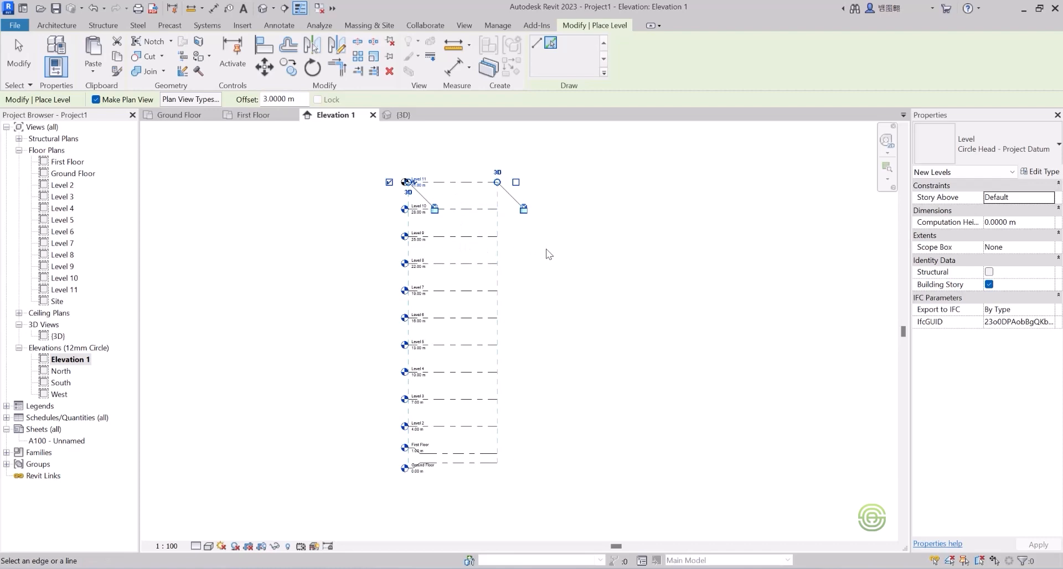
pyautogui.press('Escape')
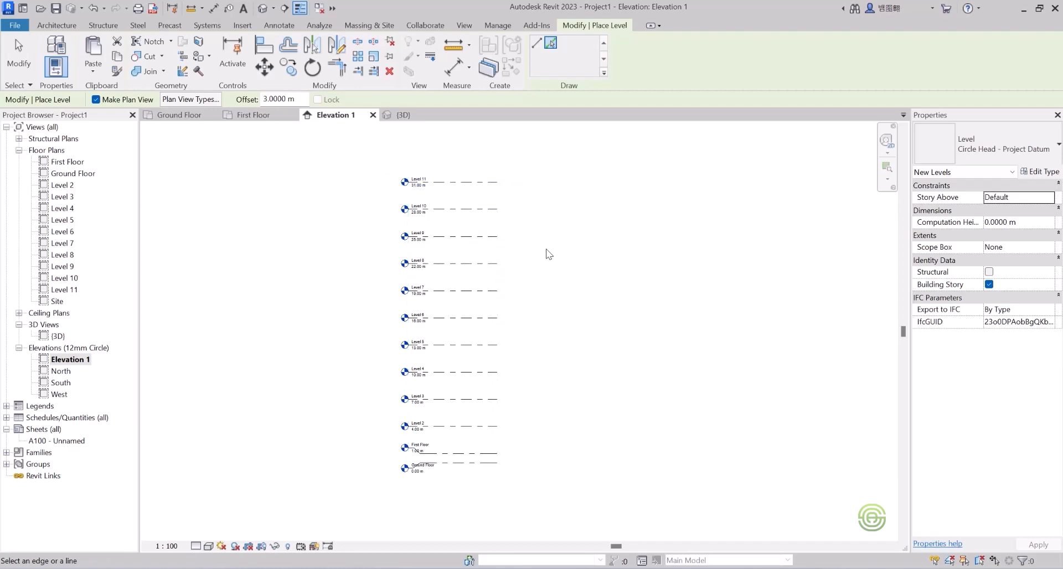
pyautogui.press('Escape')
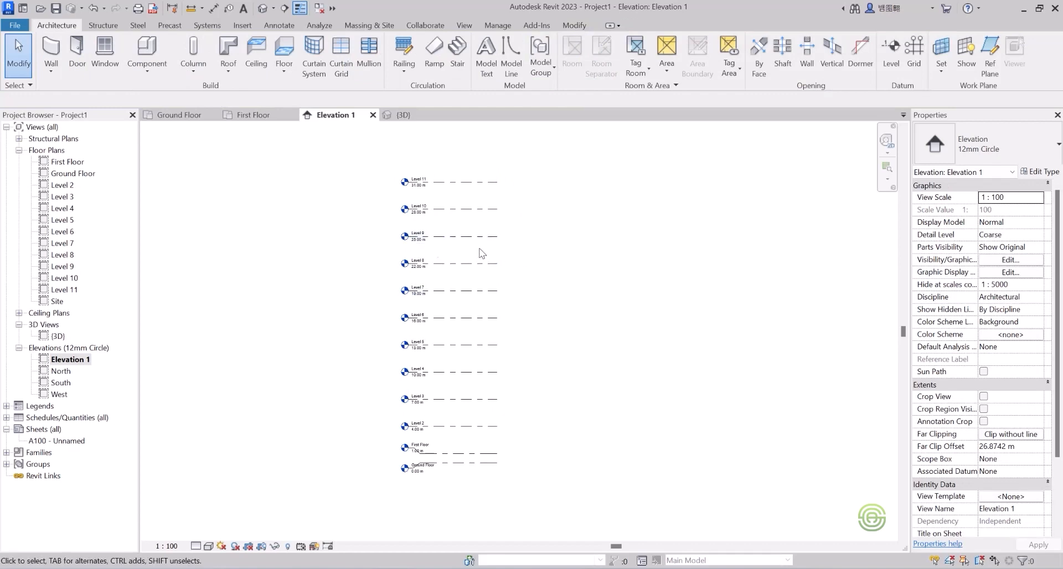
# Switch to the 3D view and examine the full stack of levels from Ground Floor to Level 11.
pyautogui.click(402, 116)
pyautogui.scroll(-5, 548, 377)
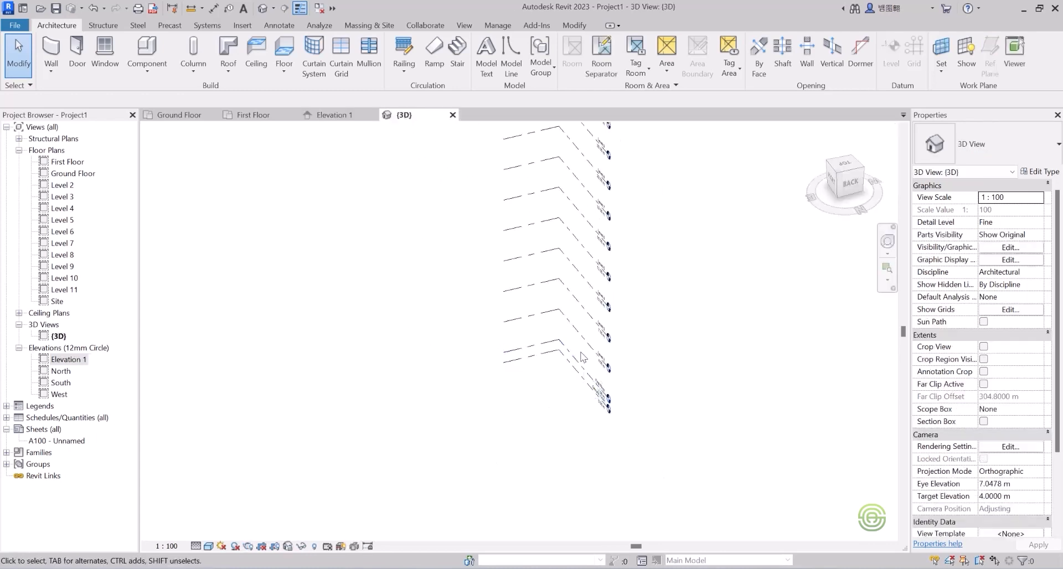
pyautogui.scroll(-2, 583, 357)
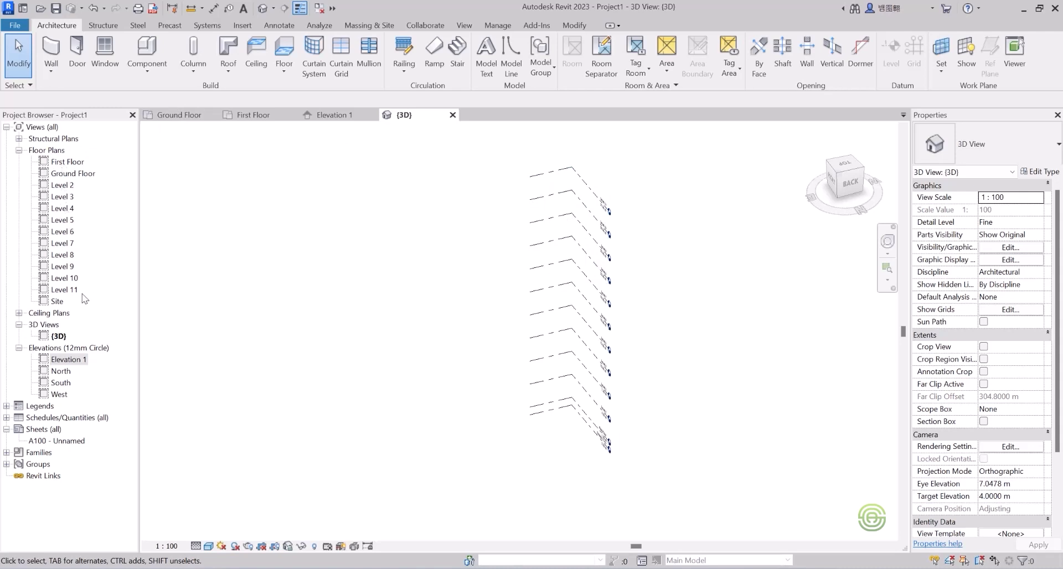
# Return to Elevation 1, view the Level 8 floor plan, and close that plan to get back to the elevation.
pyautogui.click(319, 115)
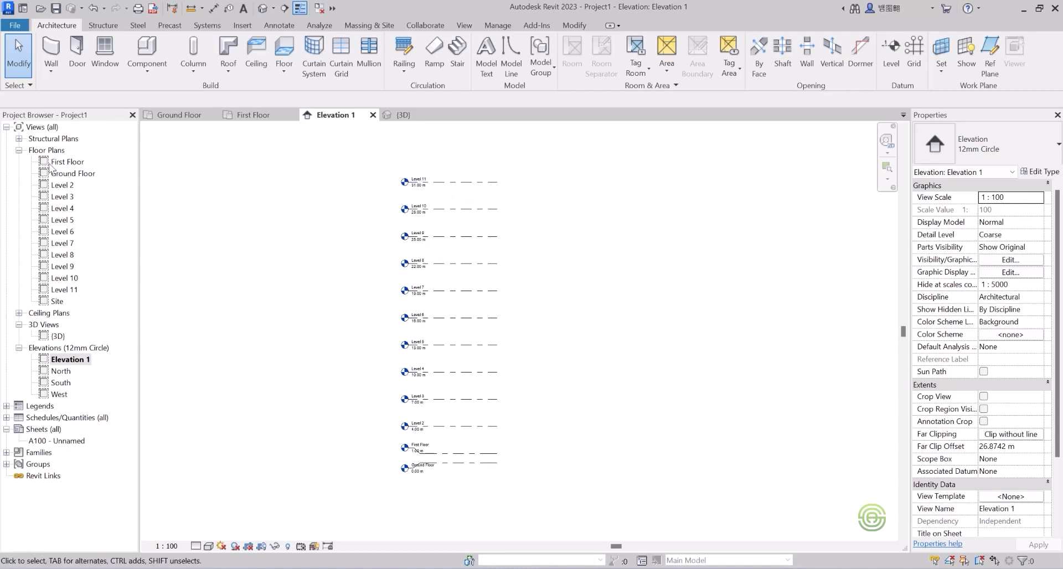
pyautogui.doubleClick(62, 256)
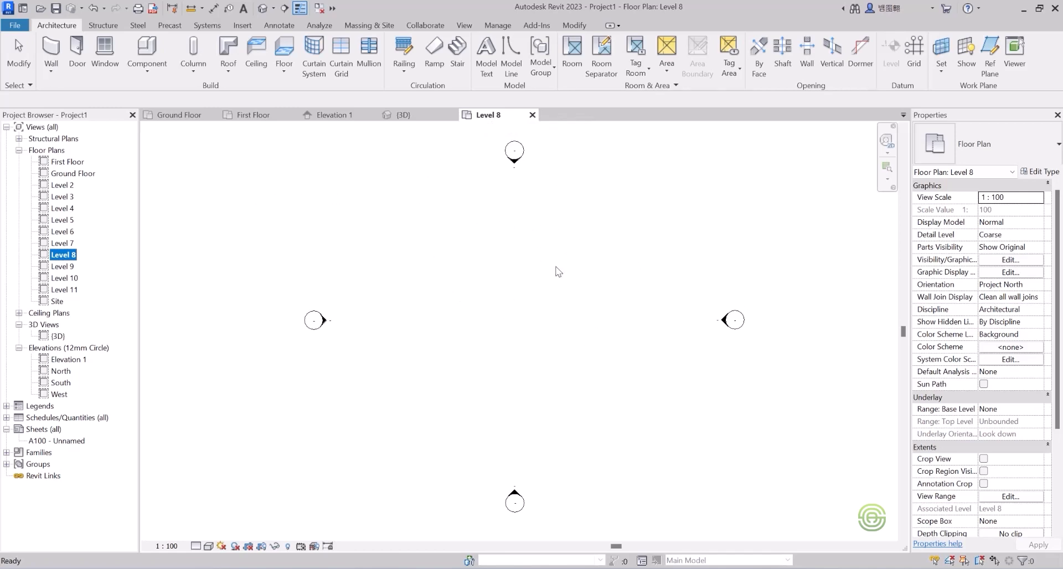
pyautogui.click(532, 115)
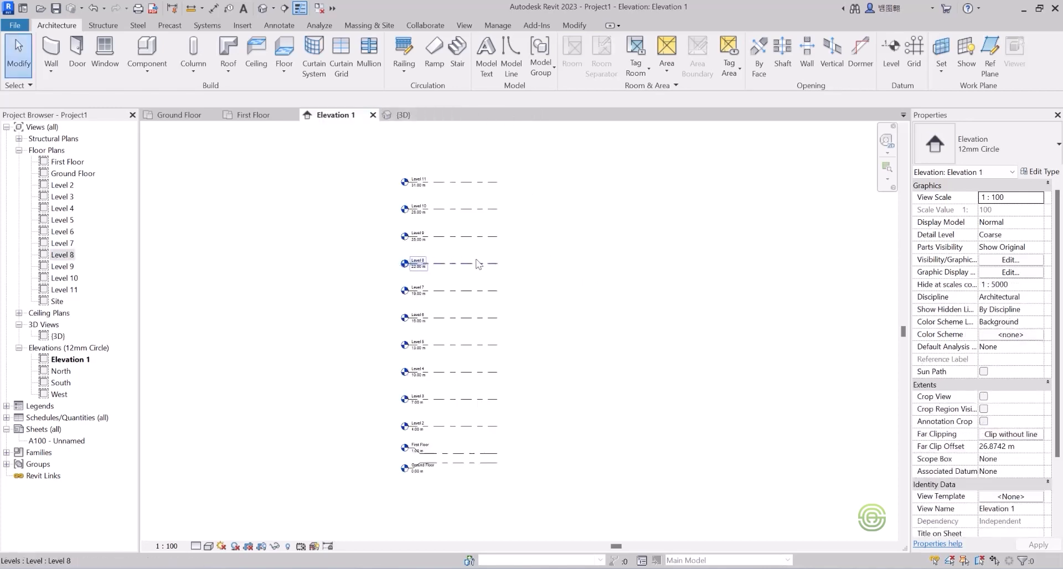
pyautogui.scroll(-1, 510, 261)
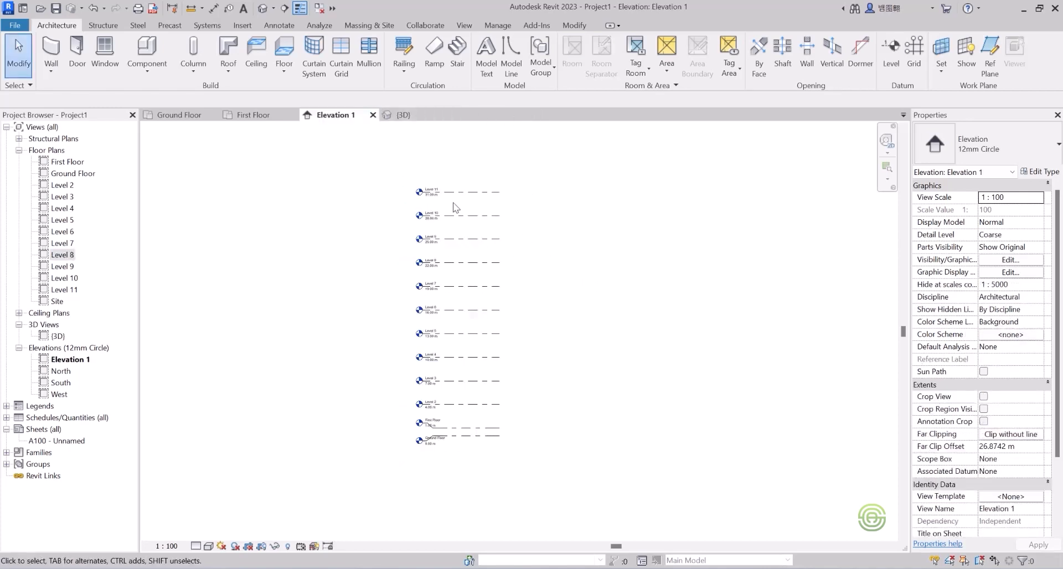